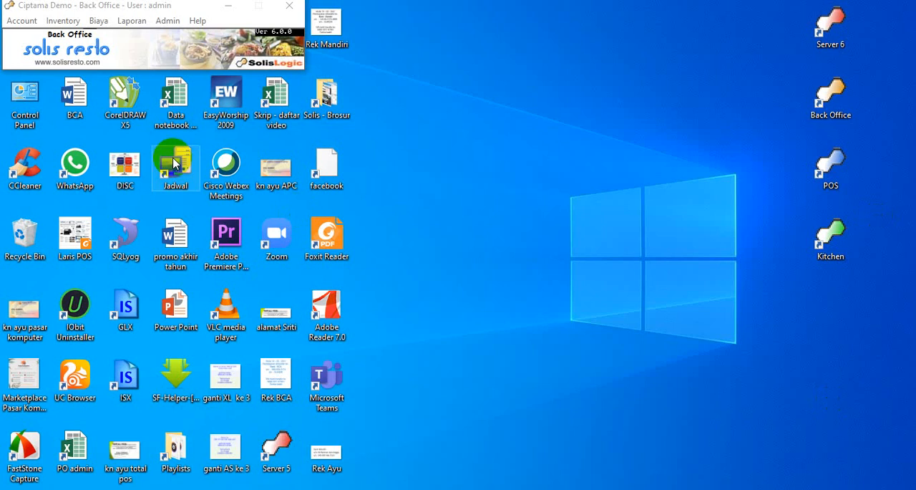
Open the Profil settings and show the General section.
left_click(405, 471)
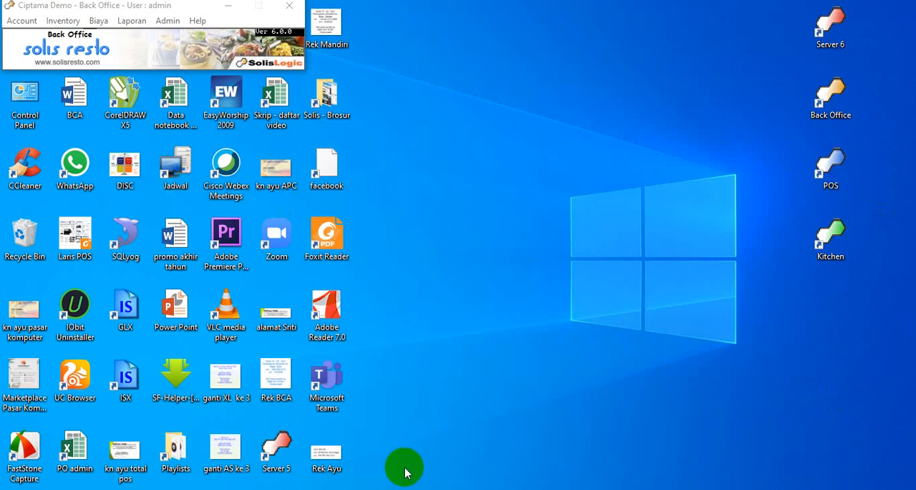
left_click(168, 22)
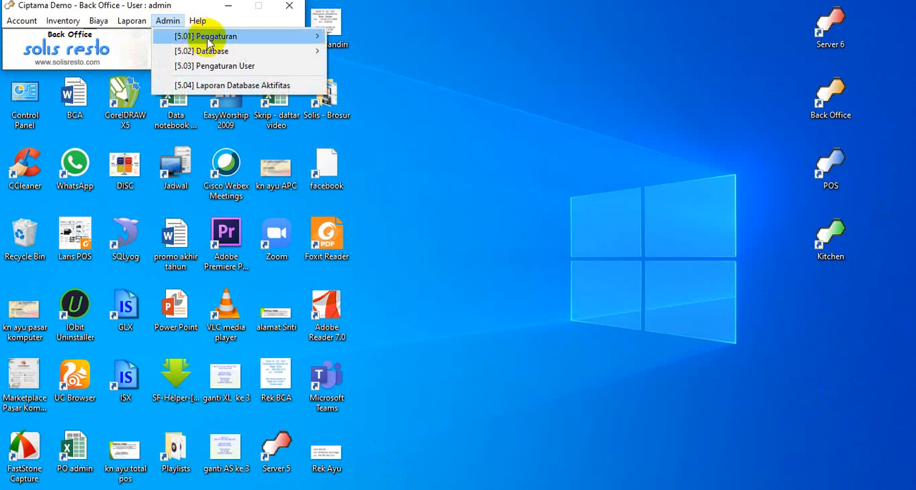
mouse_move(215, 36)
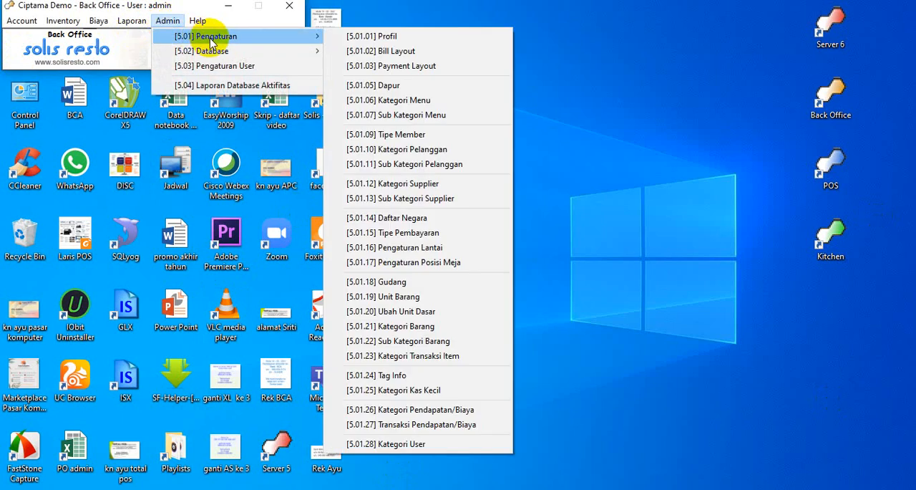
left_click(345, 38)
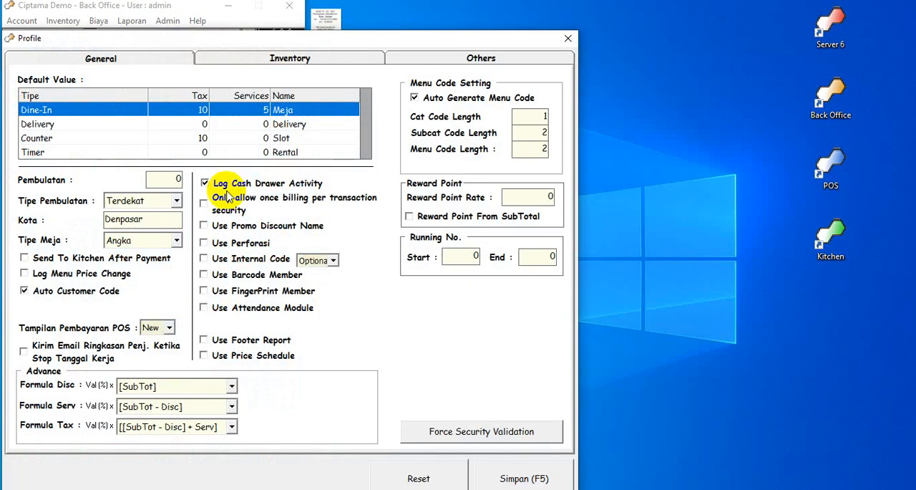
left_click(137, 59)
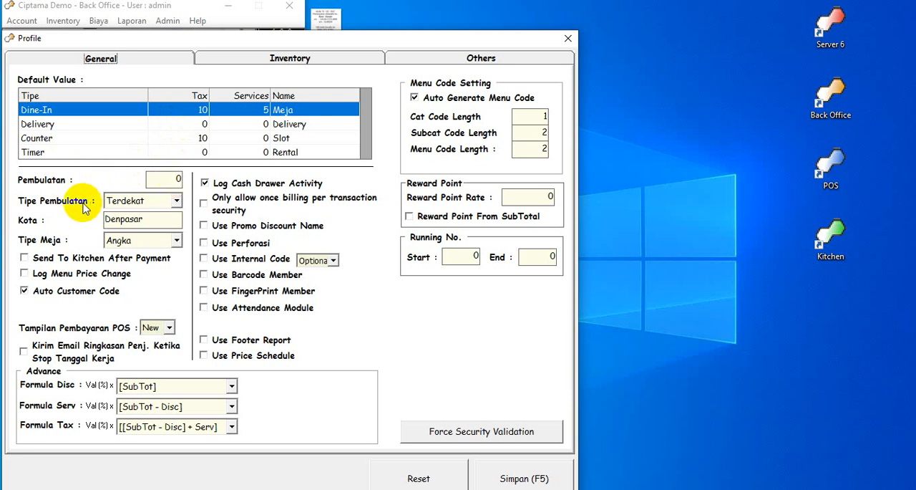
Examine the available choices for Tipe Pembulatan and Tipe Meja in the general profile settings.
left_click(178, 202)
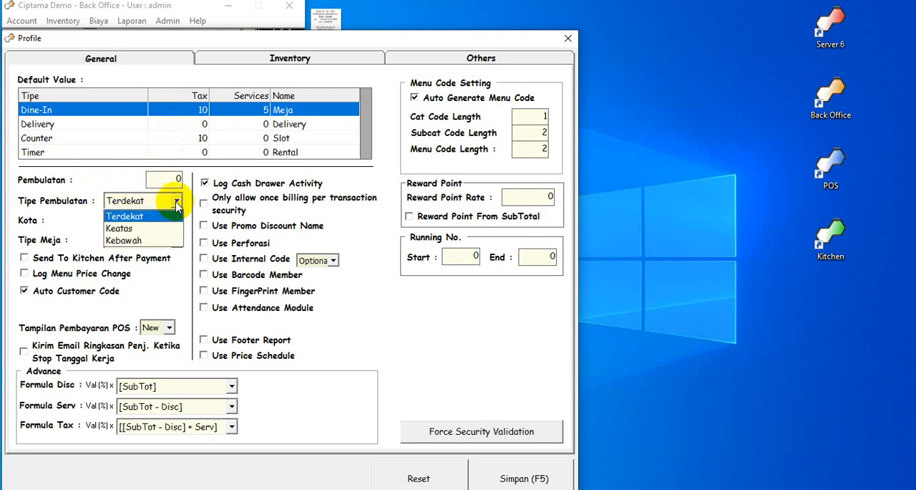
left_click(177, 206)
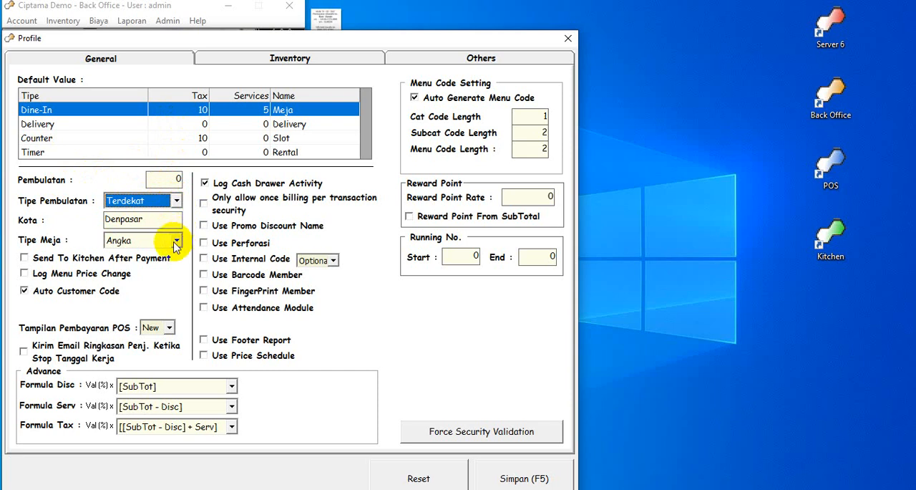
left_click(176, 241)
left_click(175, 244)
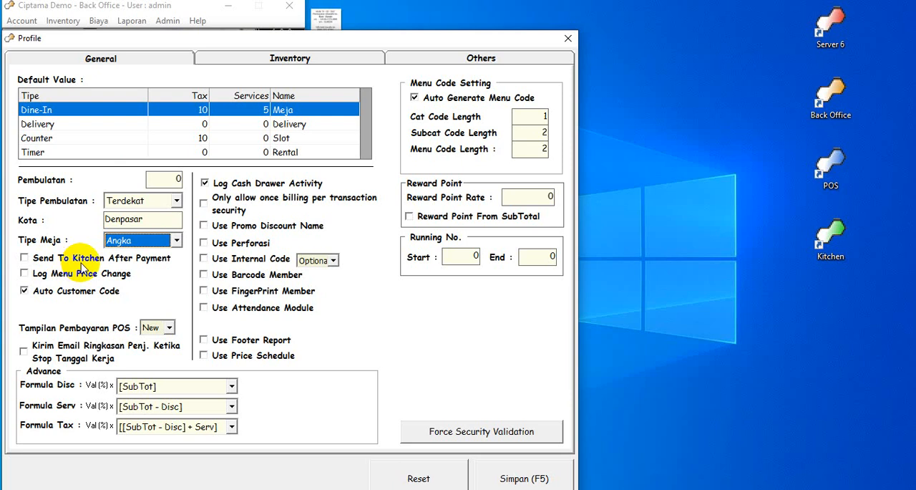
Enable Send To Kitchen After Payment and Kirim Email Ringkasan Penj. Ketika Stop Tanggal Kerja, checking the Tampilan Pembayaran POS choices in between.
left_click(25, 259)
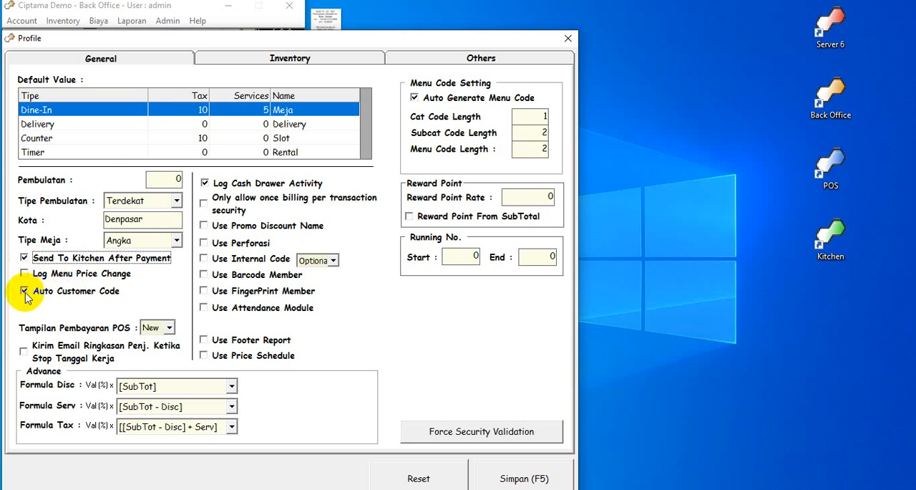
left_click(170, 328)
left_click(169, 327)
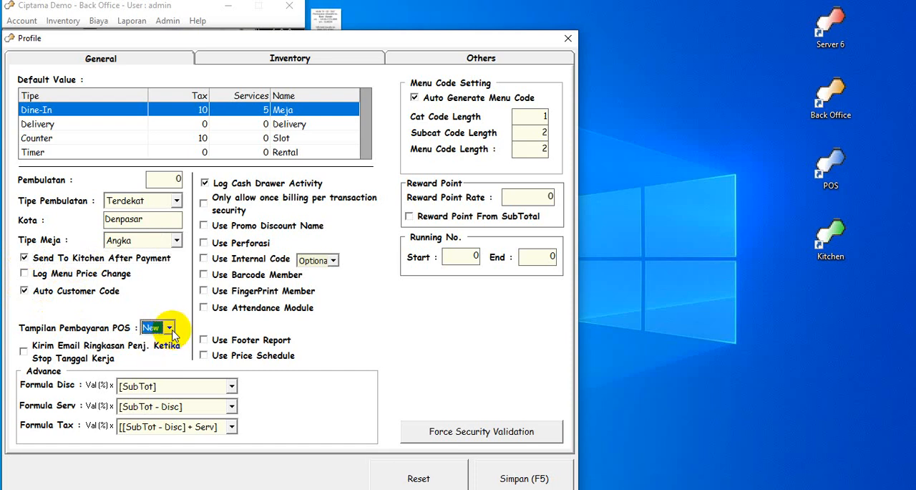
left_click(25, 355)
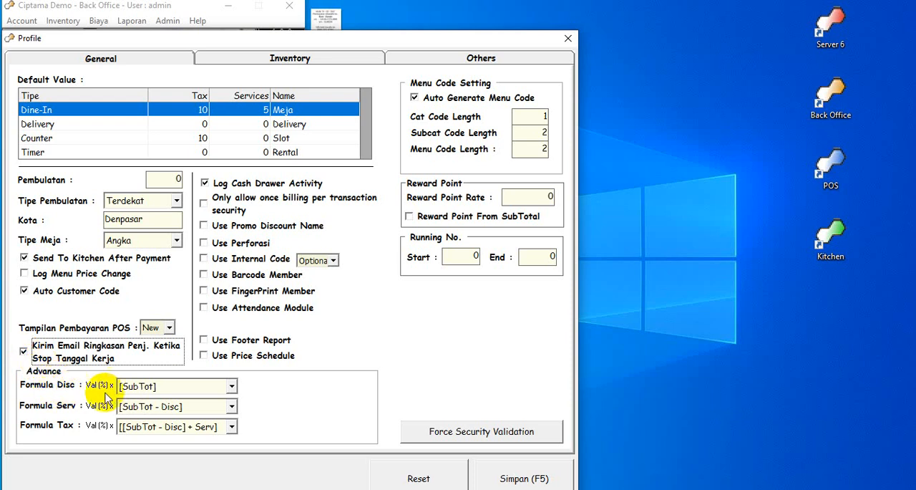
Set the advanced formulas to [SubTot] for Disc, [SubTot - Disc] for Serv and [[SubTot - Disc] + Serv] for Tax.
left_click(231, 386)
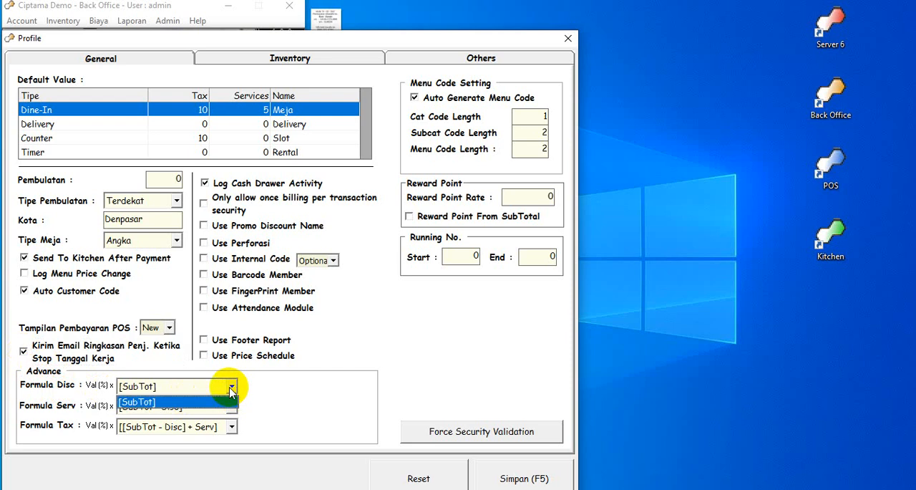
left_click(230, 390)
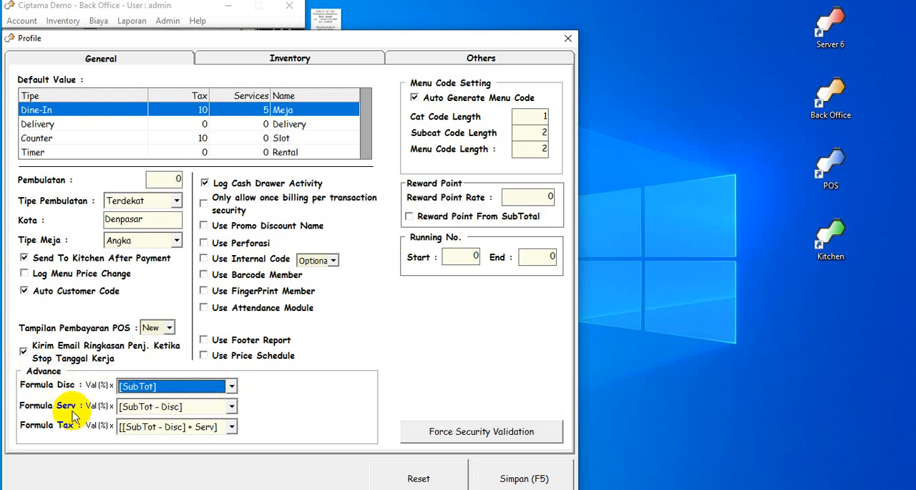
left_click(231, 405)
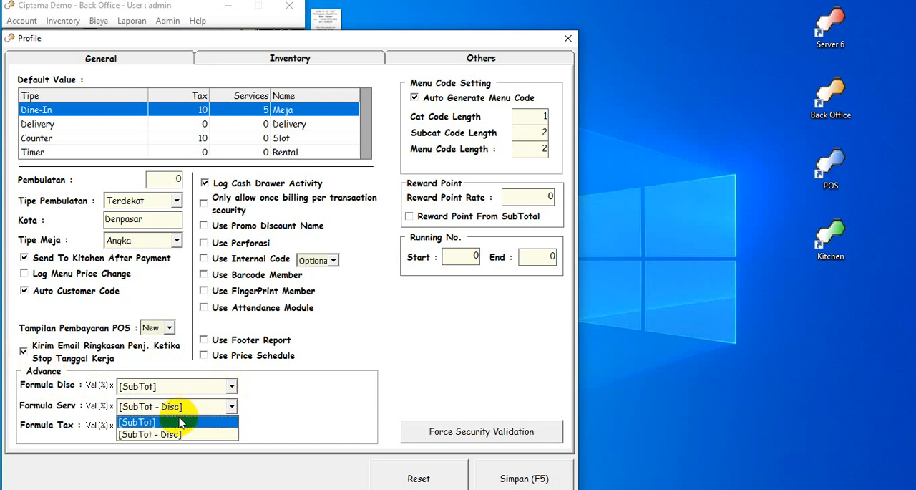
left_click(156, 434)
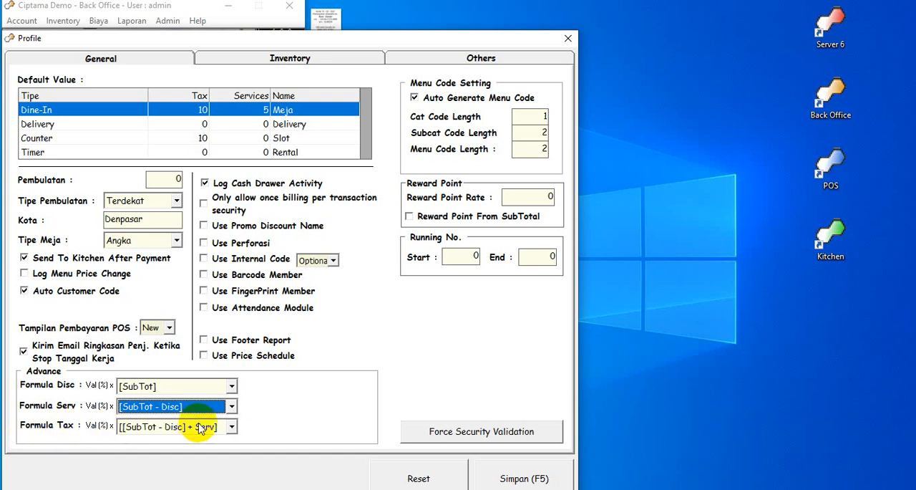
left_click(232, 426)
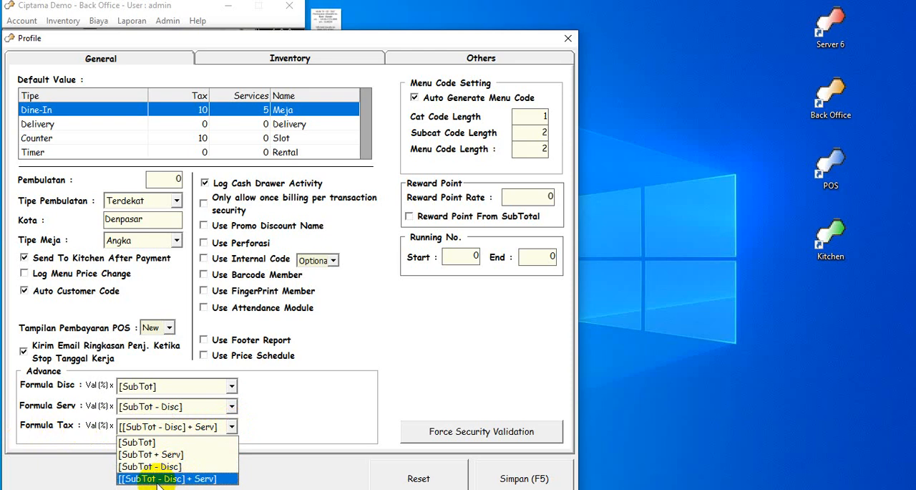
left_click(198, 478)
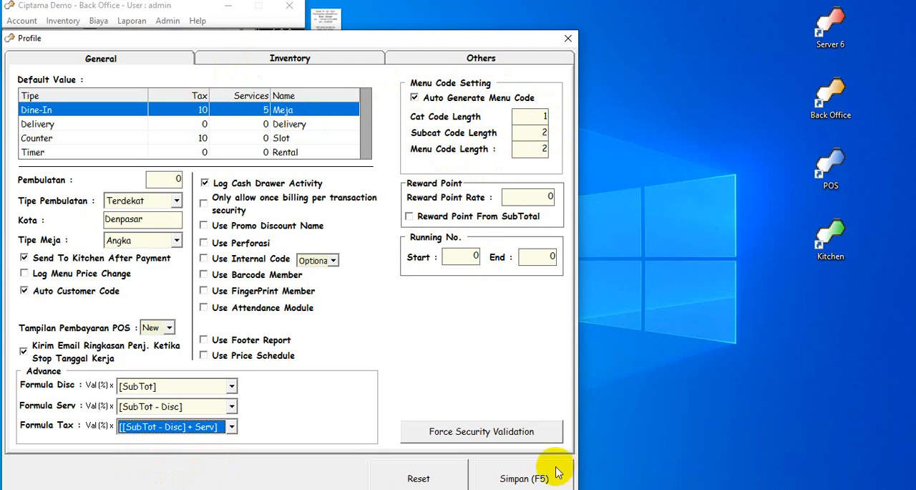
Review the profile's Inventory defaults, including footer column names and Pembelian discount and tax, and the Others section's print footer settings.
left_click(326, 63)
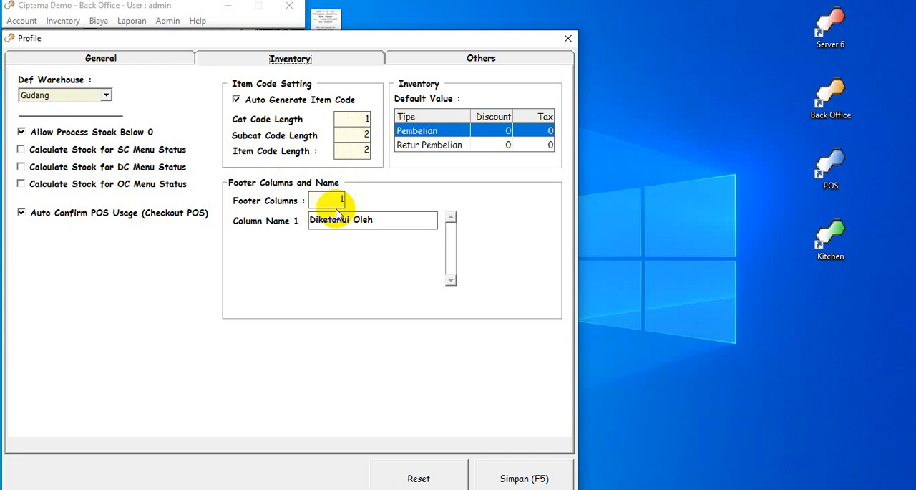
left_click(391, 219)
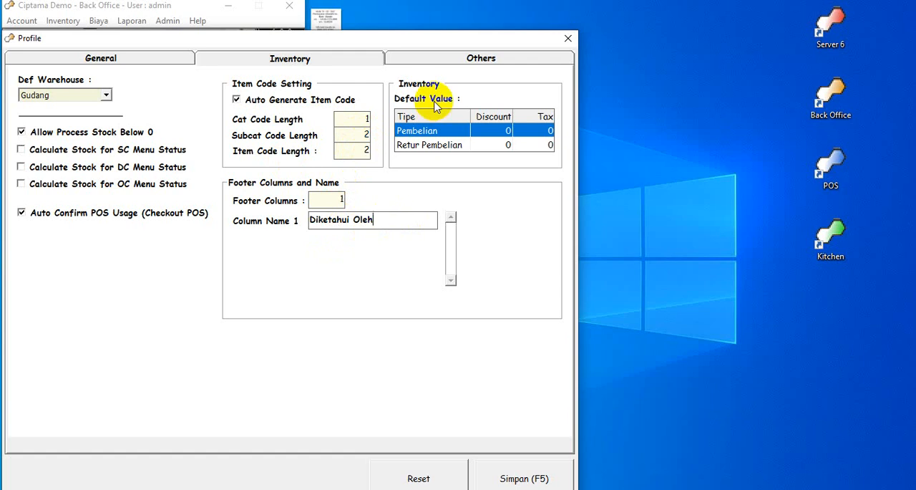
left_click(438, 133)
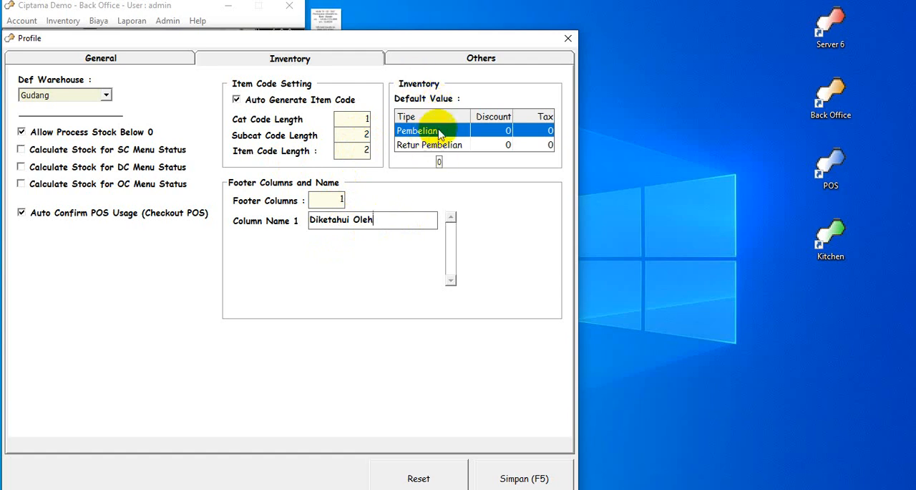
left_click(541, 132)
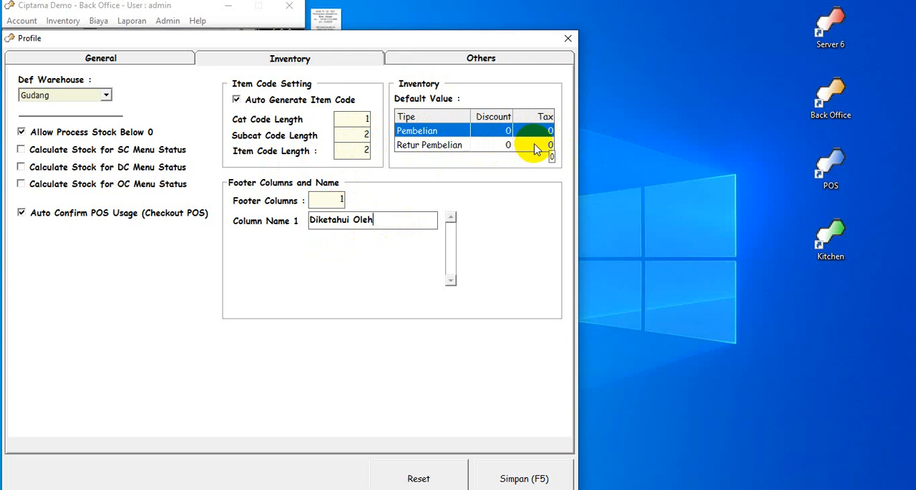
left_click(473, 61)
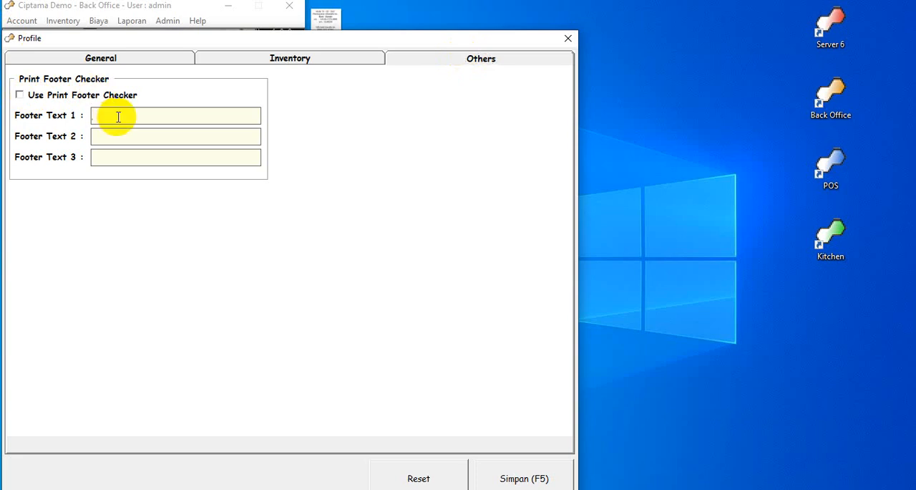
Return to the profile's General section, save the settings and close the Profile window.
left_click(107, 59)
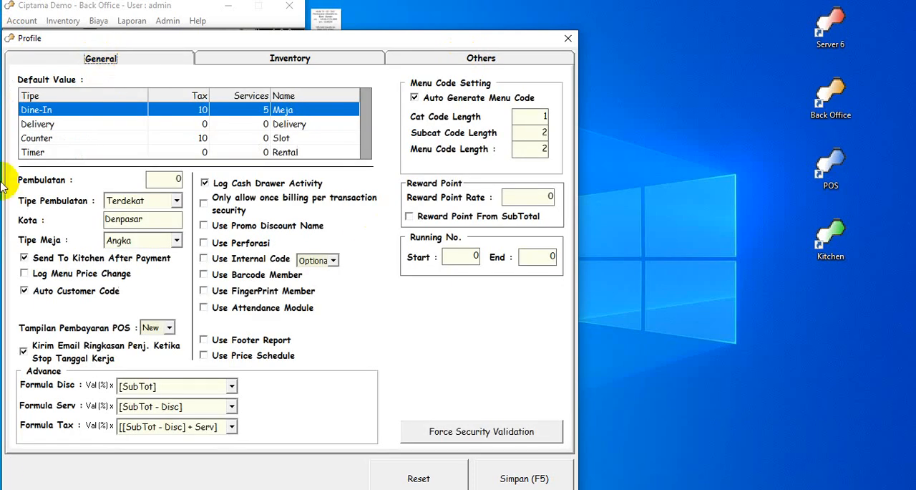
left_click(526, 478)
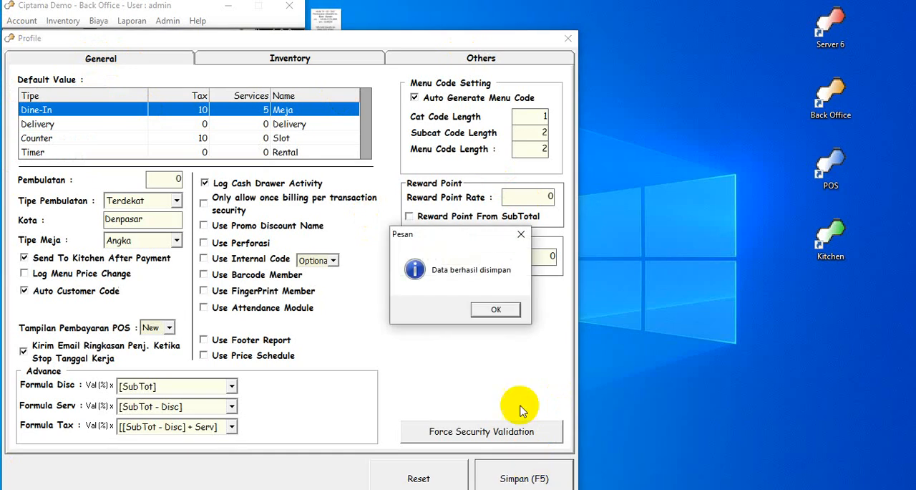
left_click(513, 307)
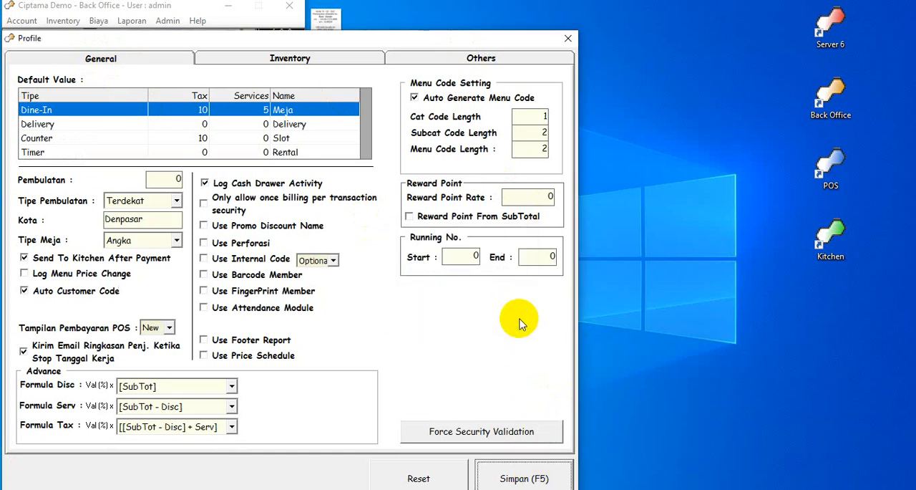
left_click(568, 38)
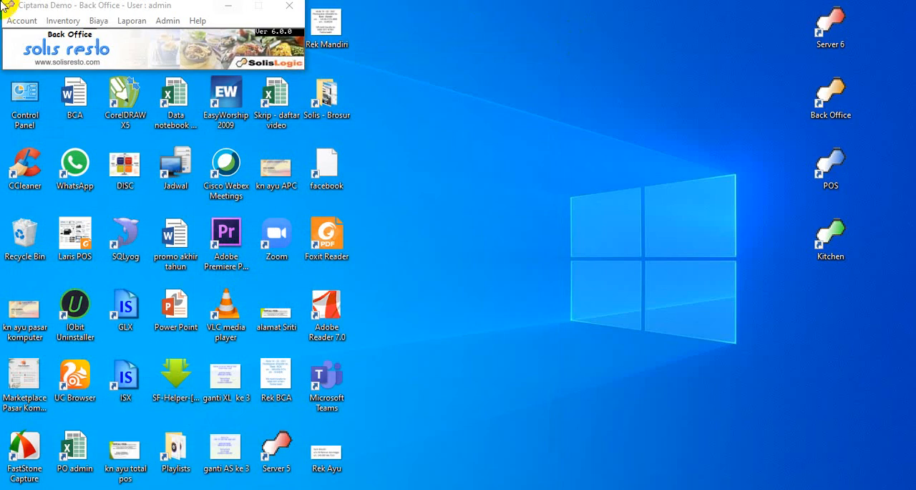
Open the Bill Layout settings and select the Nama Tamu label text in the Cetak Tamu header row.
left_click(166, 20)
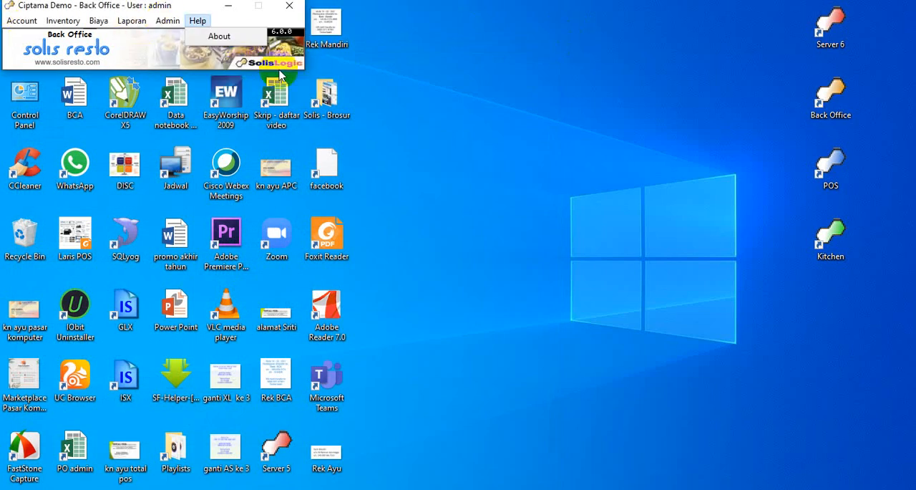
left_click(170, 23)
mouse_move(179, 36)
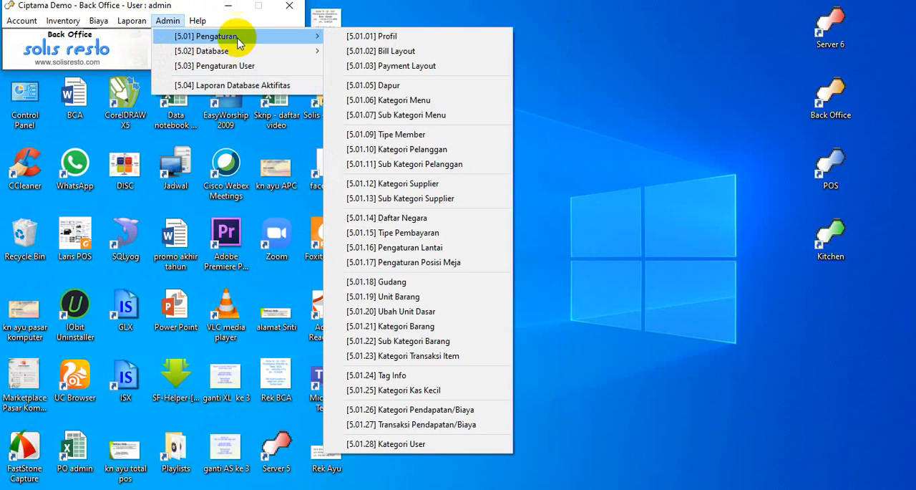
left_click(409, 52)
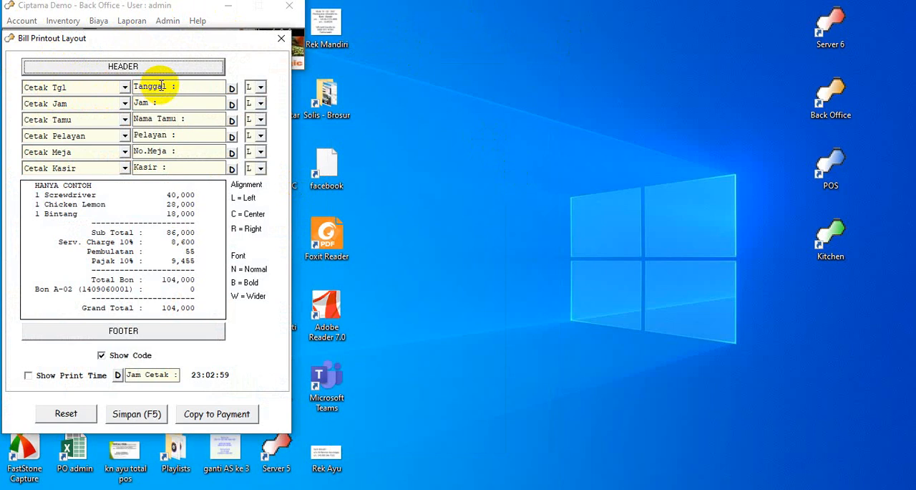
left_click(196, 118)
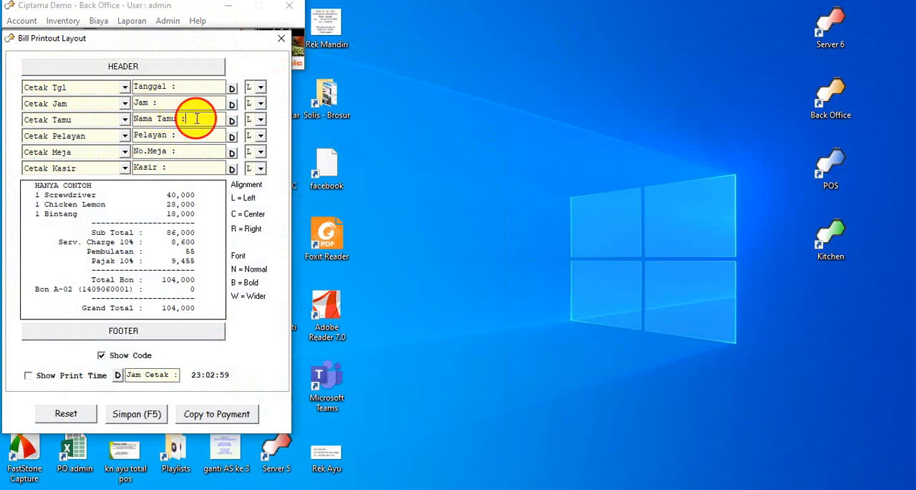
left_click_drag(196, 118, 92, 117)
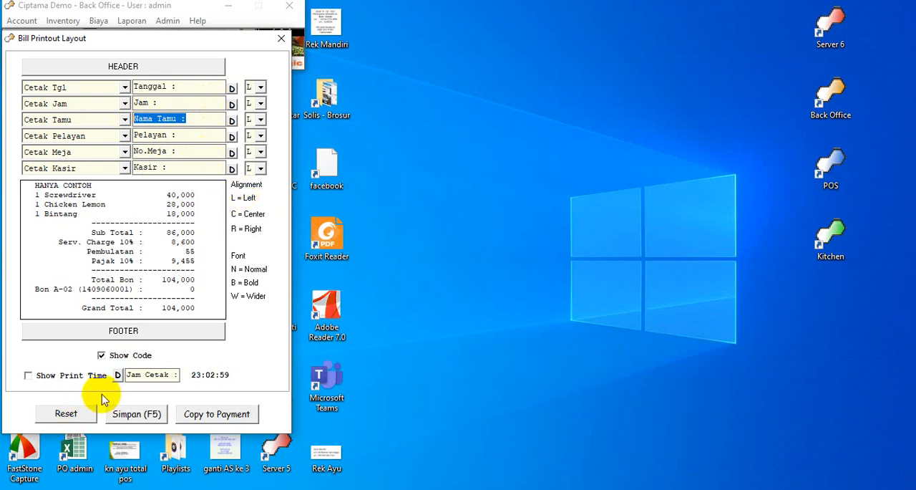
Save the bill printout layout with Show Code enabled and close its window.
left_click(102, 356)
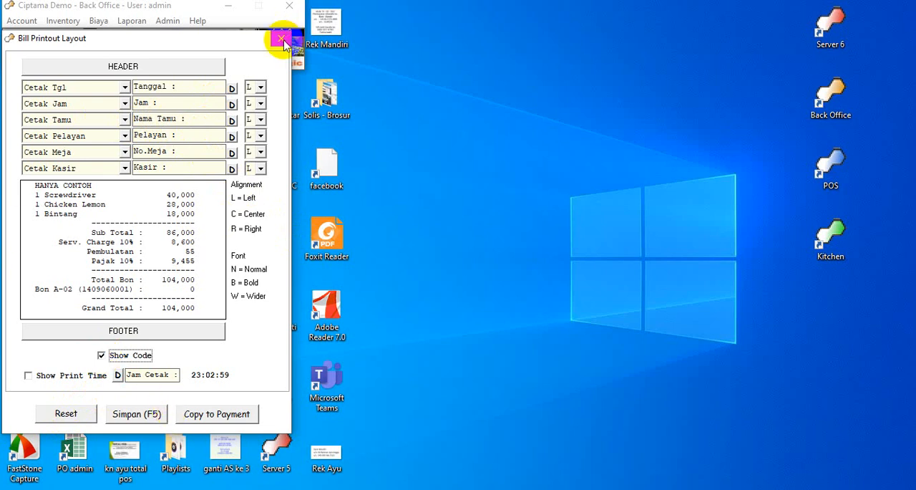
left_click(136, 414)
left_click(496, 310)
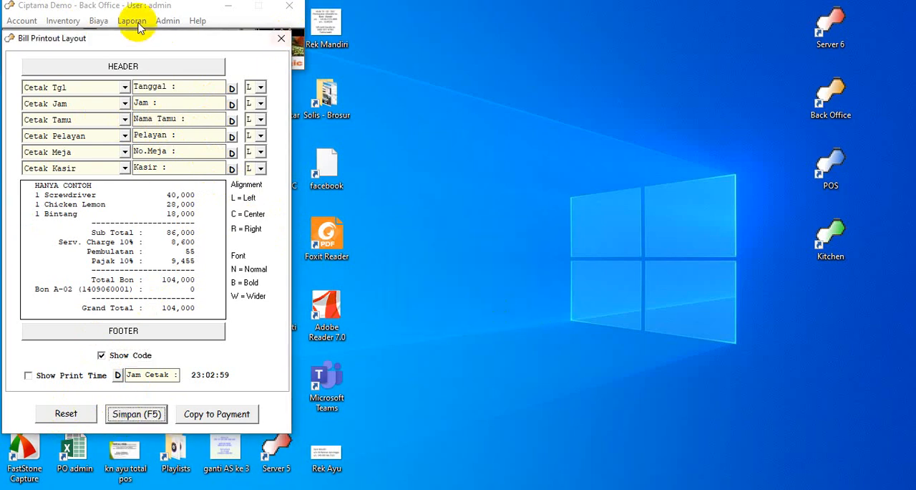
left_click(281, 38)
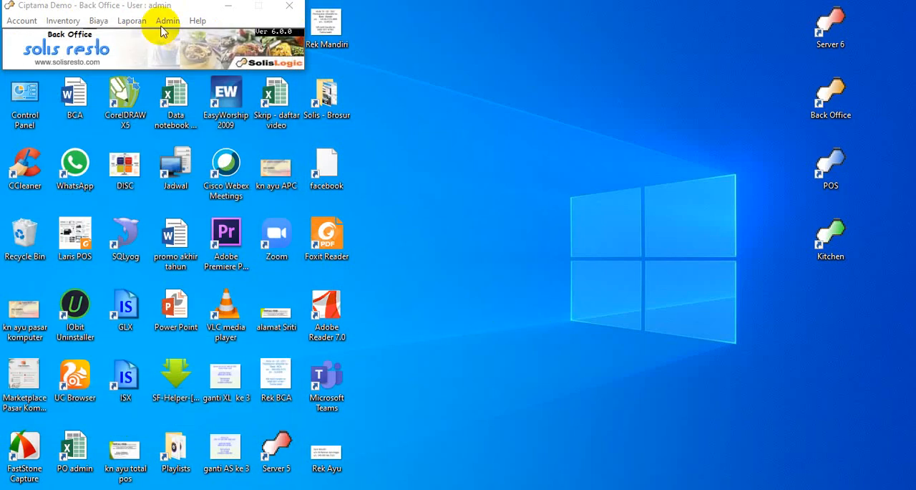
Review the reward point lines in the Payment Layout settings, selecting the Total Reward Point Anda text, and close the window.
left_click(166, 22)
mouse_move(166, 36)
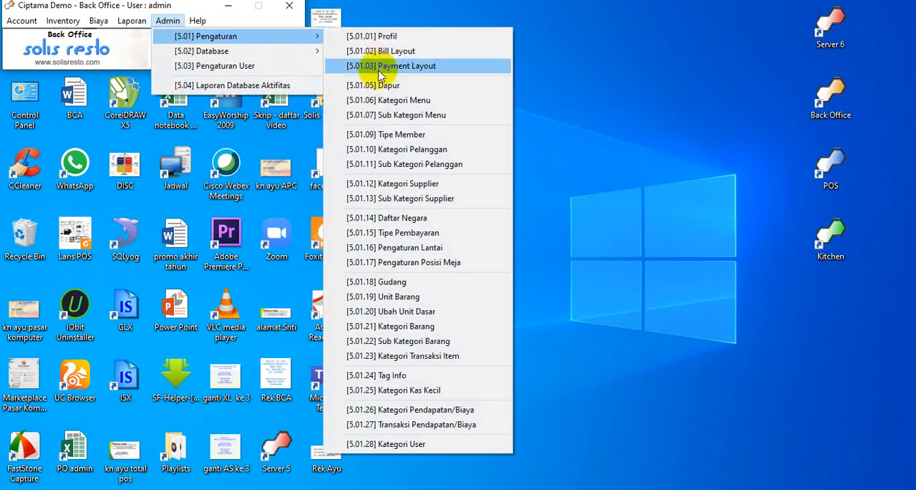
left_click(382, 71)
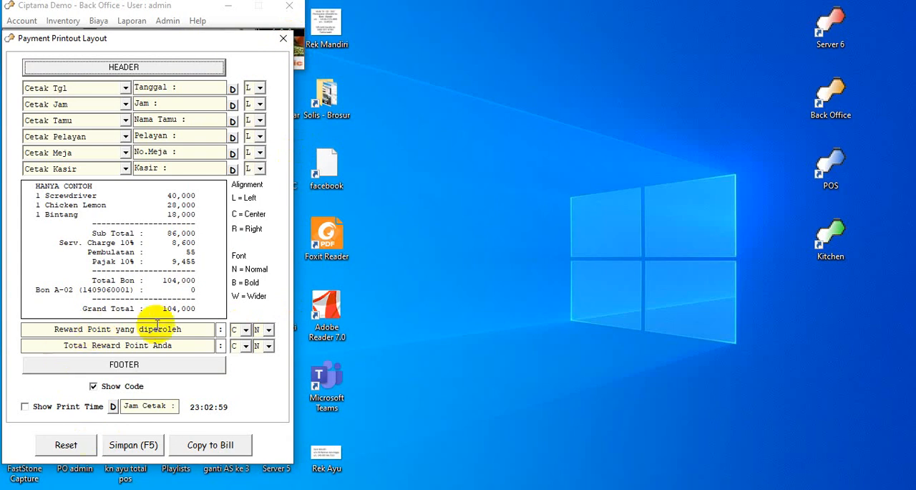
left_click_drag(200, 322, 41, 335)
left_click_drag(174, 344, 63, 345)
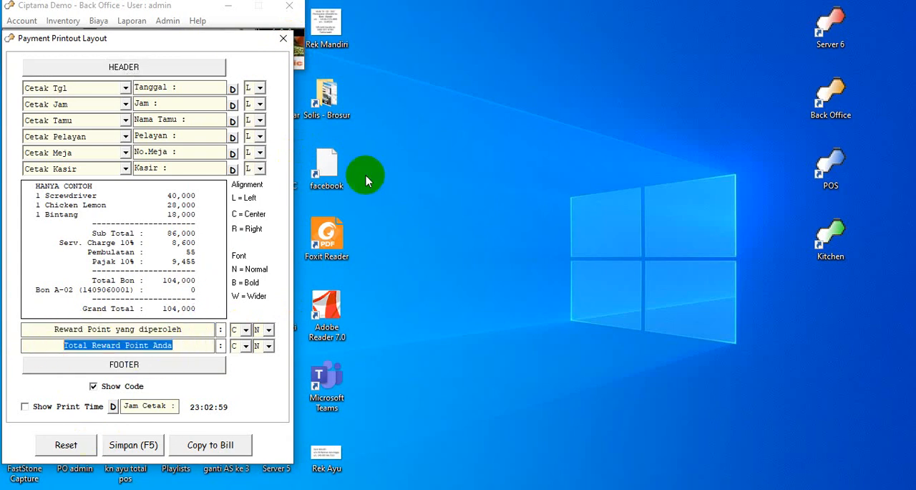
left_click(285, 40)
Add a kitchen named BBQ in the Dapur settings, save it and close the window.
left_click(168, 20)
mouse_move(313, 43)
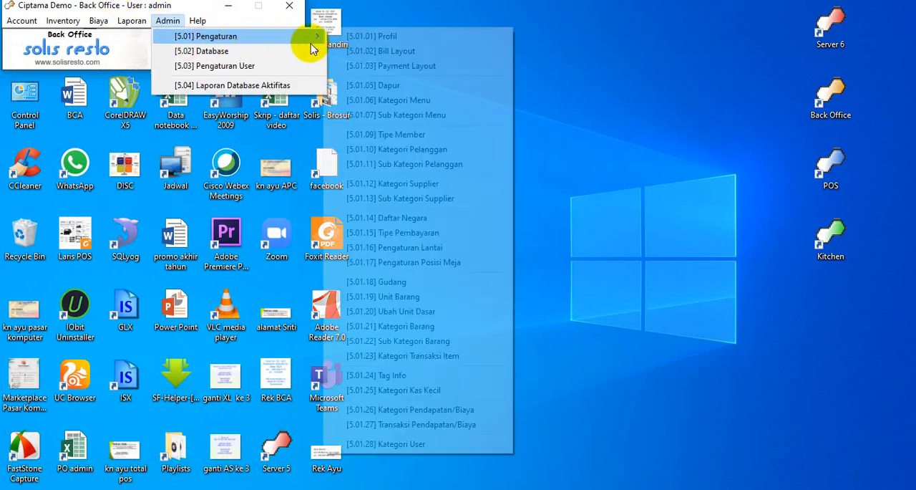
left_click(373, 86)
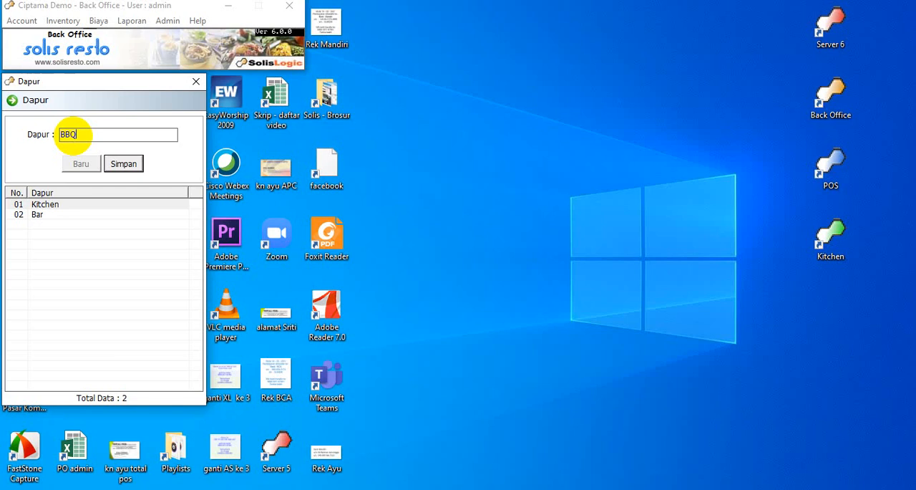
left_click(129, 167)
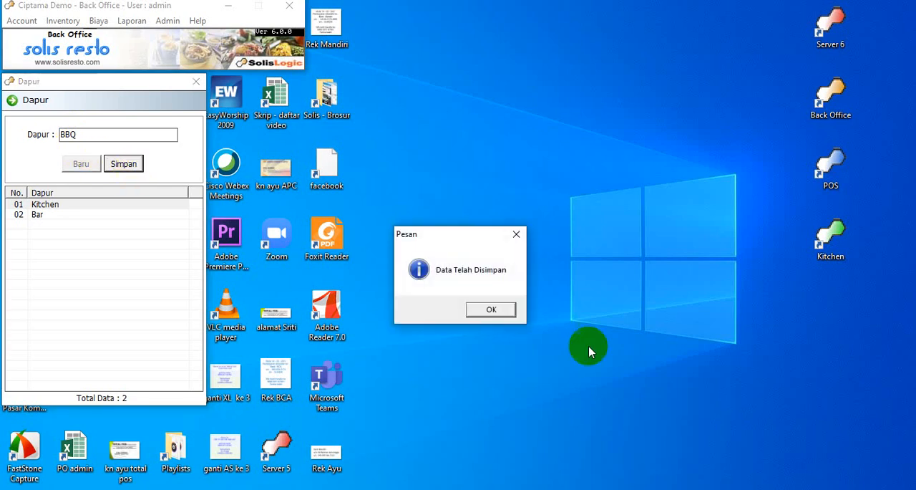
left_click(494, 309)
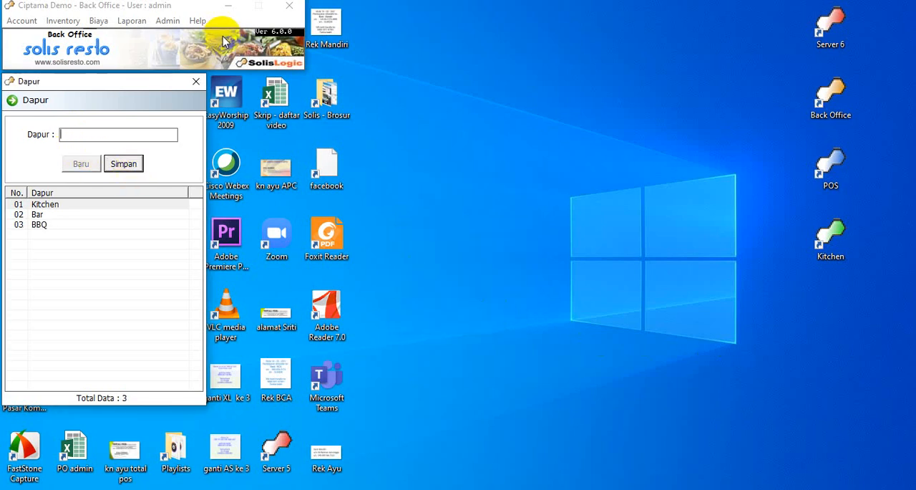
left_click(196, 84)
Open the Kategori Menu settings, review the list of menu categories and close the window.
left_click(167, 20)
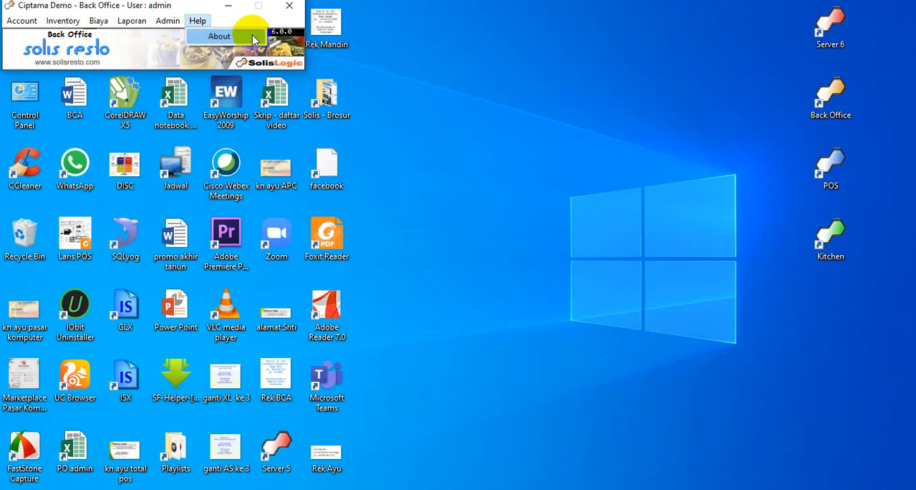
mouse_move(304, 36)
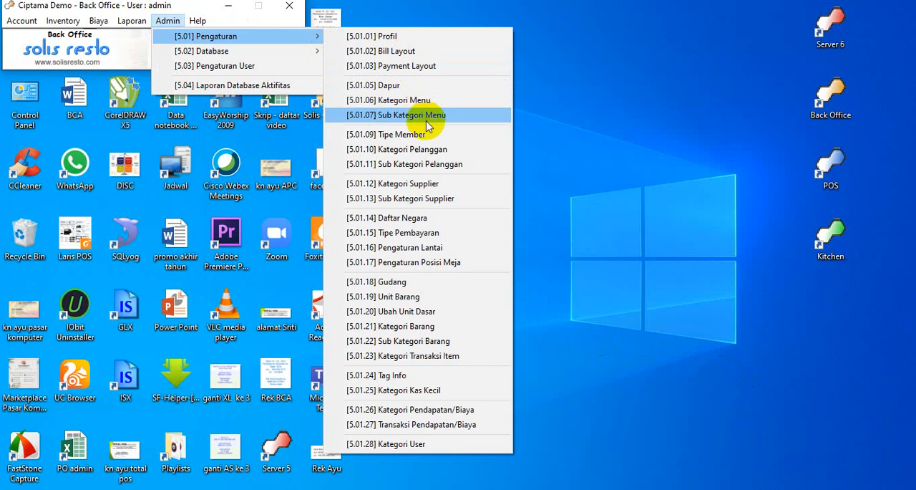
left_click(439, 102)
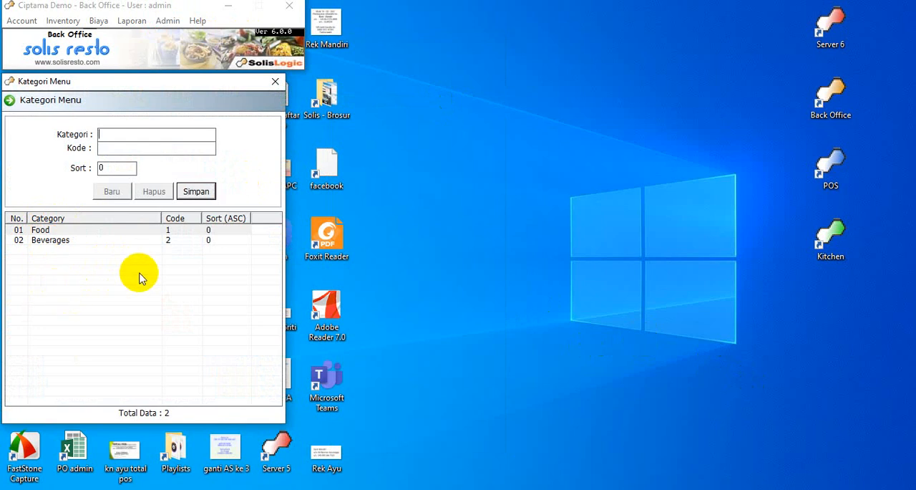
left_click(275, 82)
Open the Sub Kategori Menu settings and choose Food as the category.
left_click(168, 21)
mouse_move(228, 41)
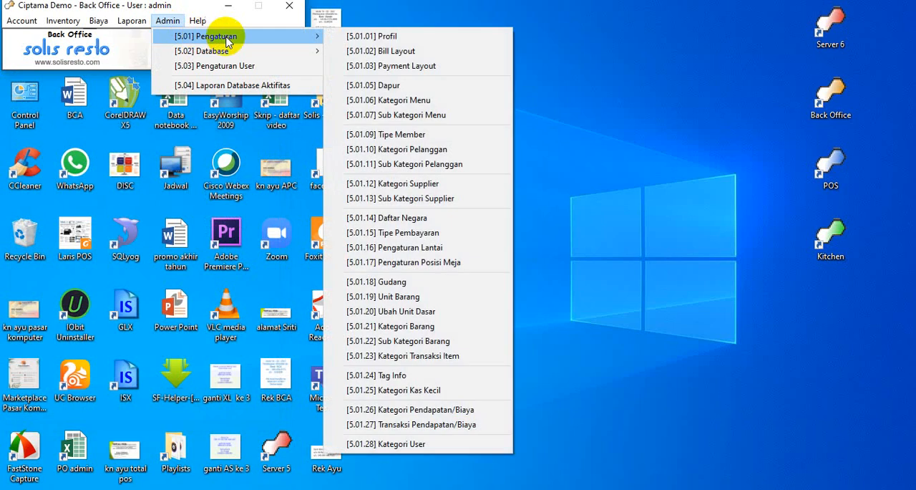
left_click(408, 114)
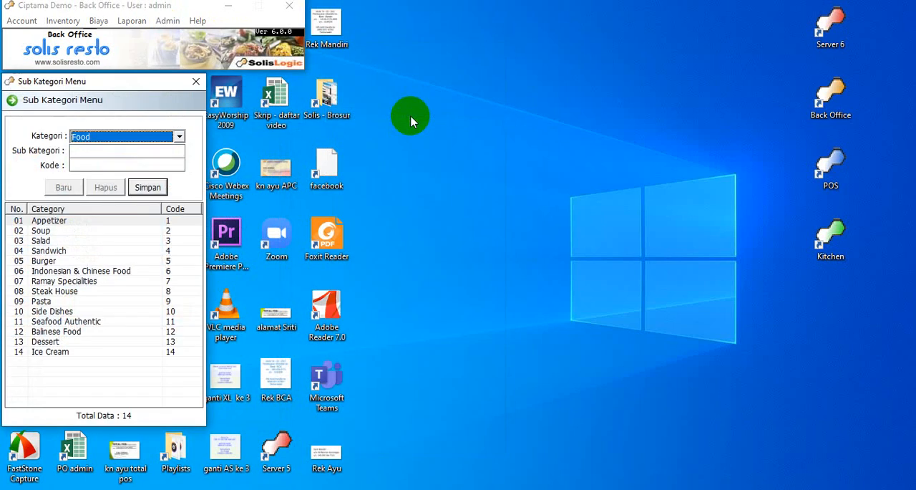
left_click(179, 138)
left_click(161, 147)
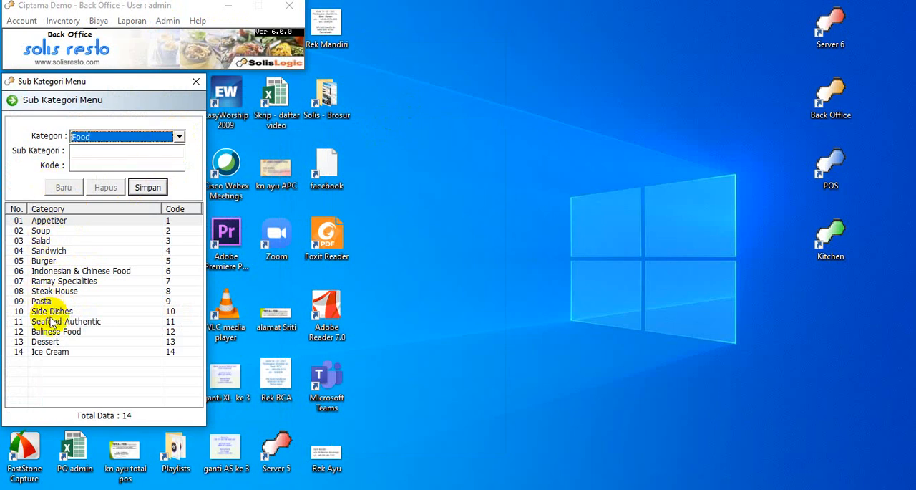
Add the menu subcategory Sate with code 15, save it and close the Sub Kategori Menu window.
left_click(97, 155)
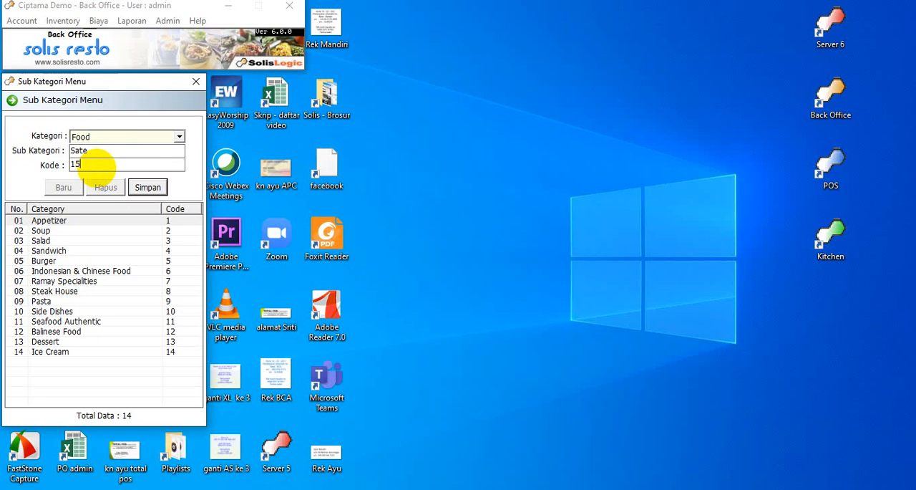
left_click(97, 166)
type("15")
left_click(147, 186)
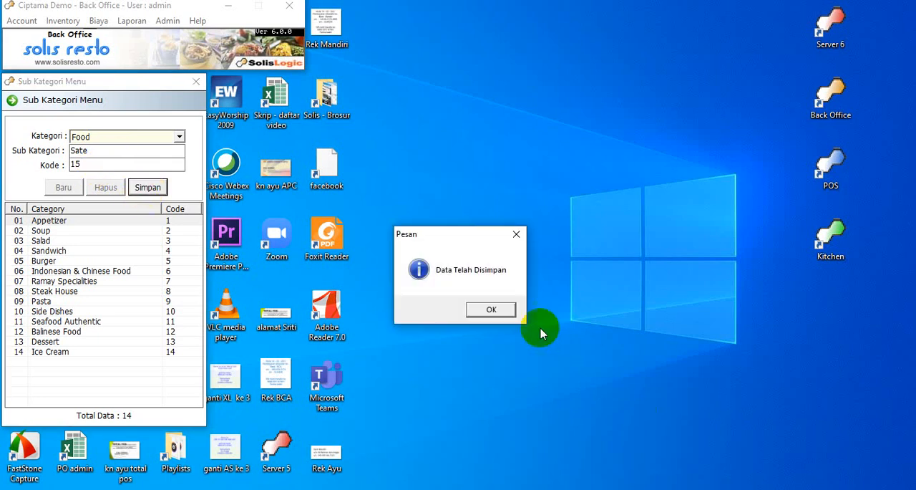
left_click(491, 309)
left_click(43, 374)
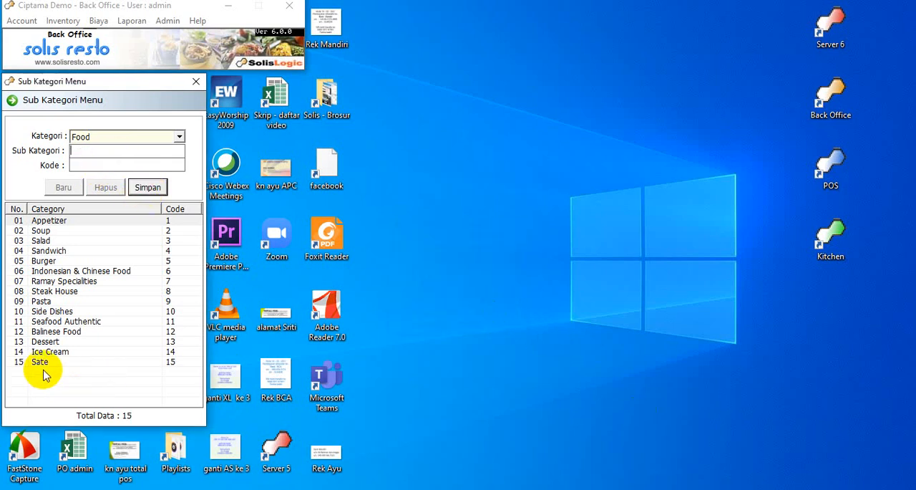
left_click(197, 82)
Open the Tipe Member settings and save a new member type with Kode Member VIP and Tipe 02.
left_click(170, 21)
left_click(171, 20)
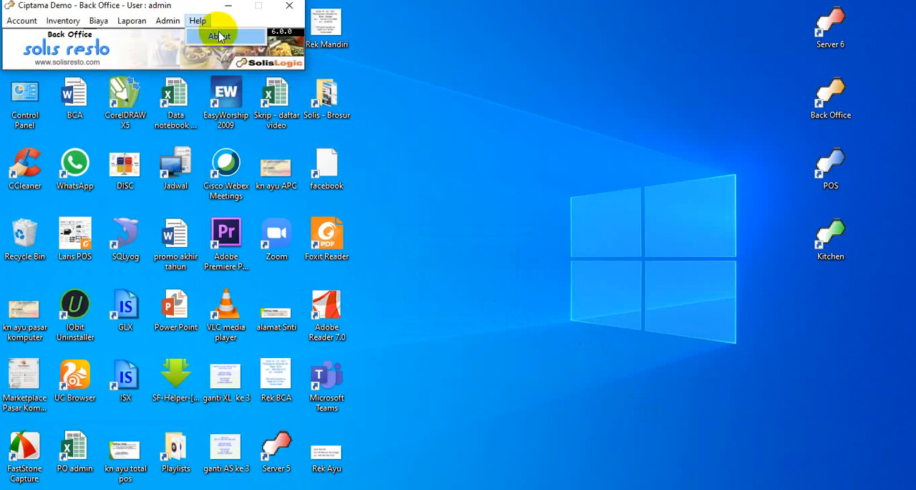
left_click(159, 23)
left_click(160, 21)
left_click(161, 22)
mouse_move(164, 36)
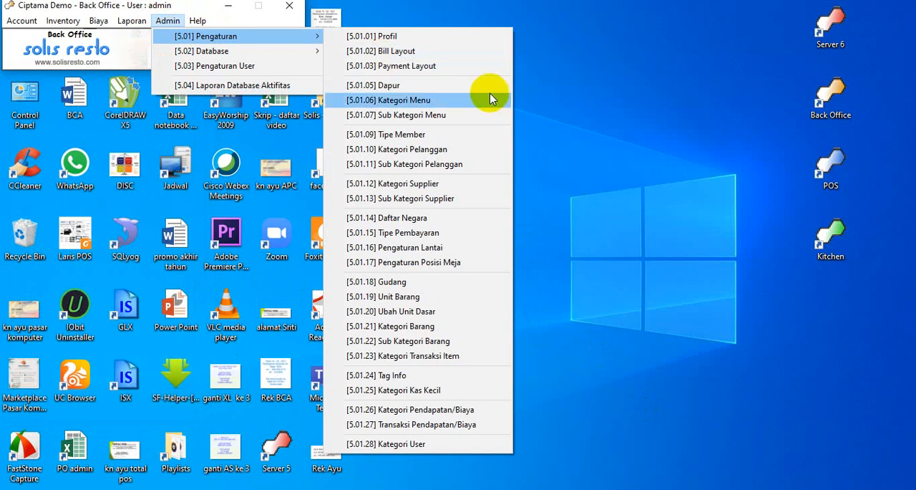
left_click(434, 138)
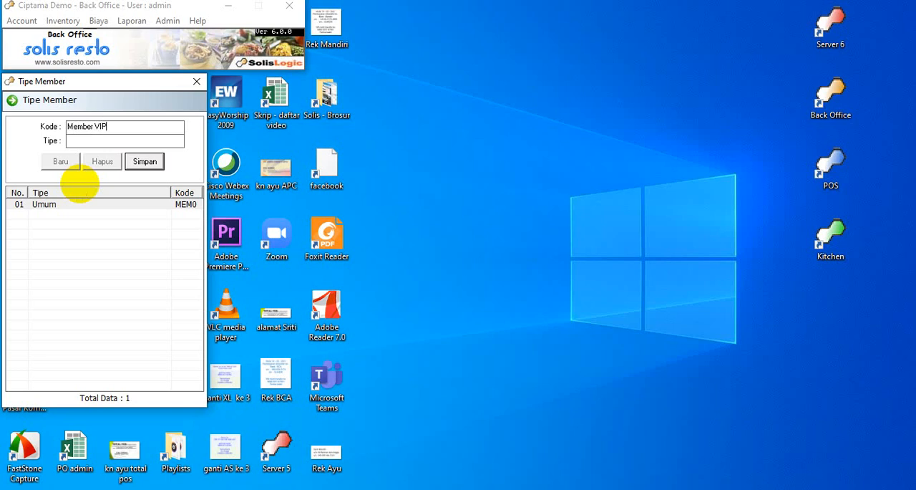
left_click(144, 163)
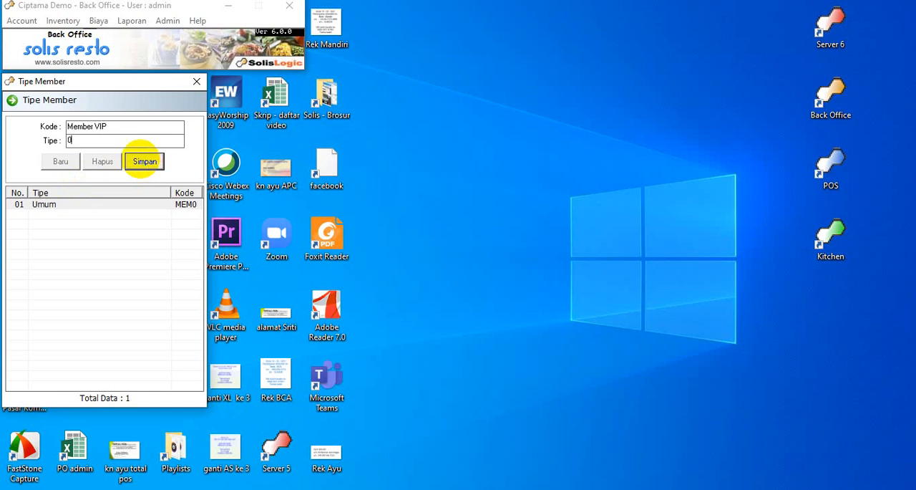
left_click(144, 161)
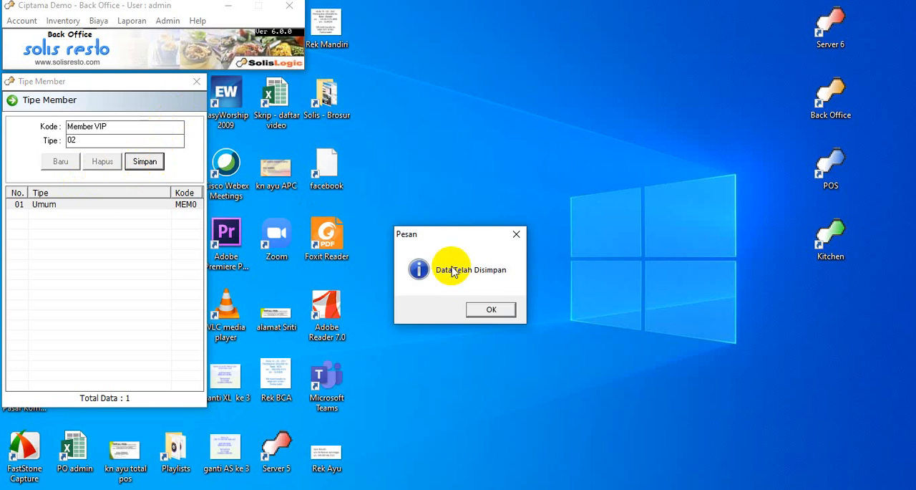
left_click(491, 312)
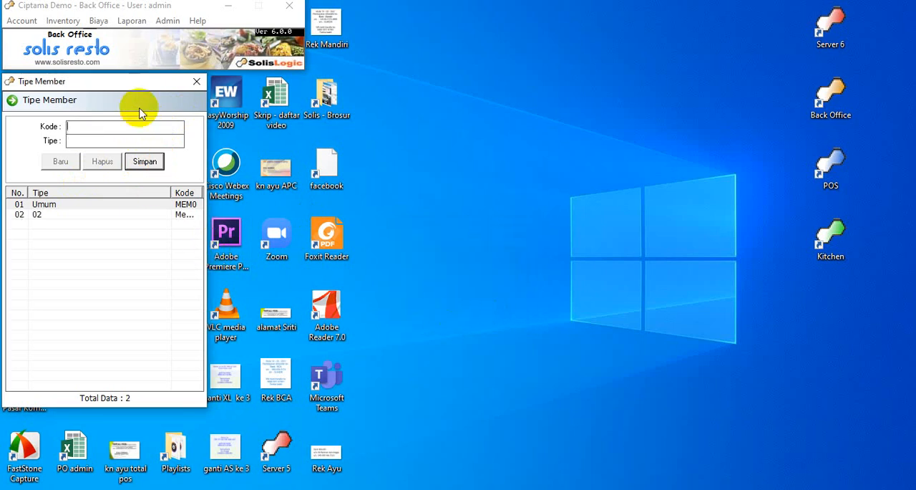
Change both Kode and Tipe of the second member type to VIP, save it and close the Tipe Member window.
left_click(59, 217)
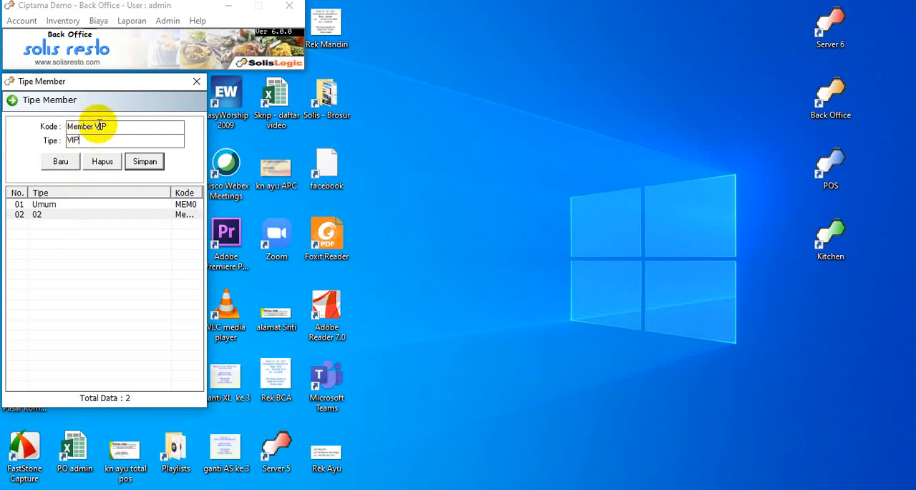
left_click(99, 126)
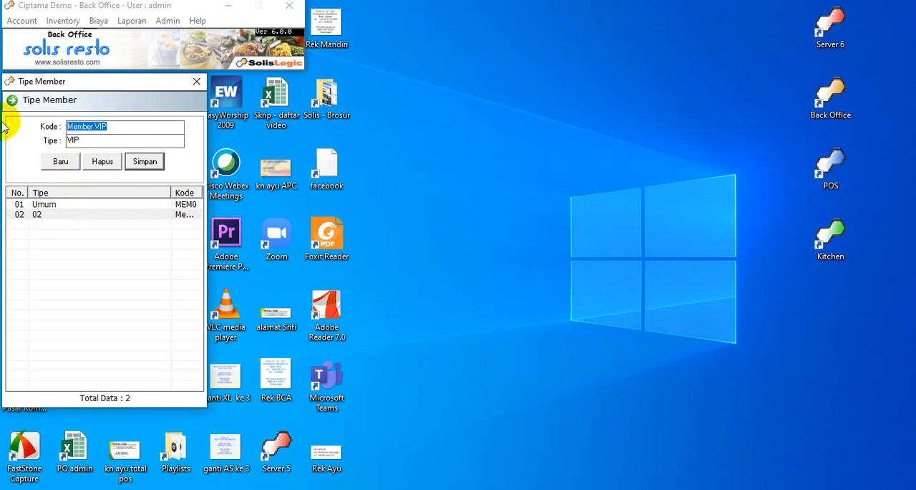
type("VIP")
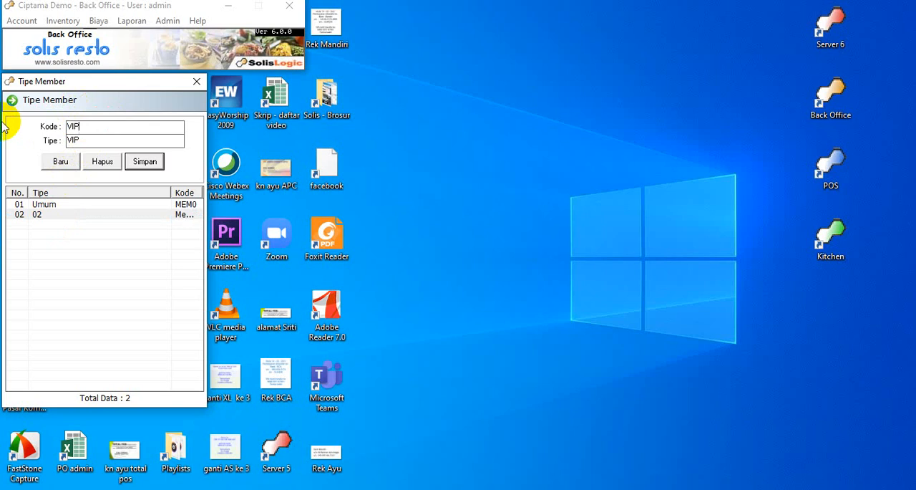
left_click(146, 162)
left_click(492, 310)
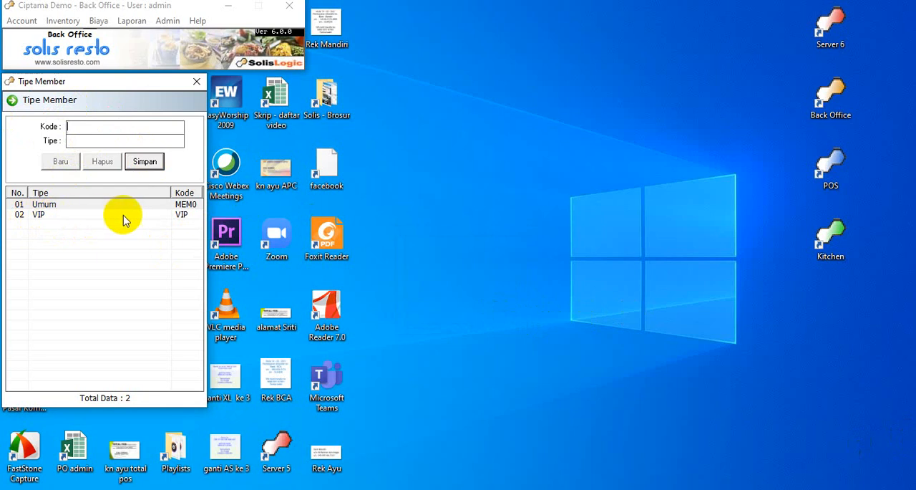
left_click(196, 84)
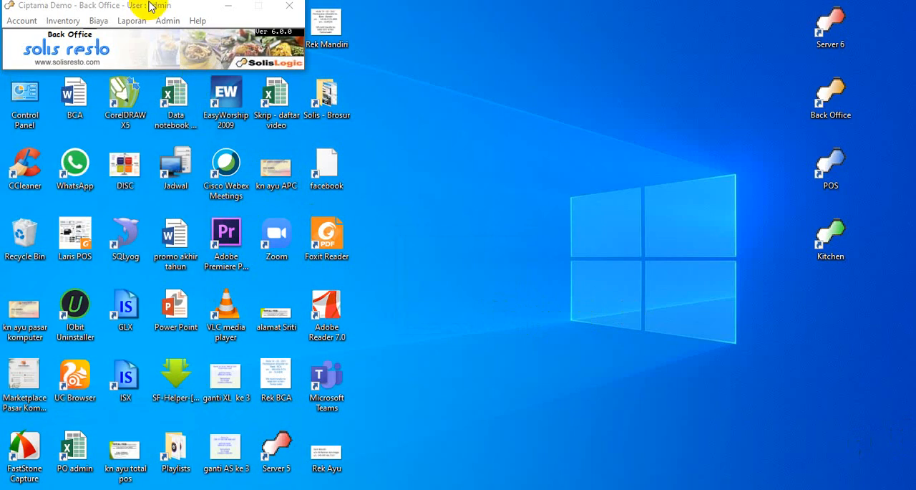
Open the Kategori Pelanggan settings, review the customer categories and close the window.
left_click(169, 20)
mouse_move(179, 35)
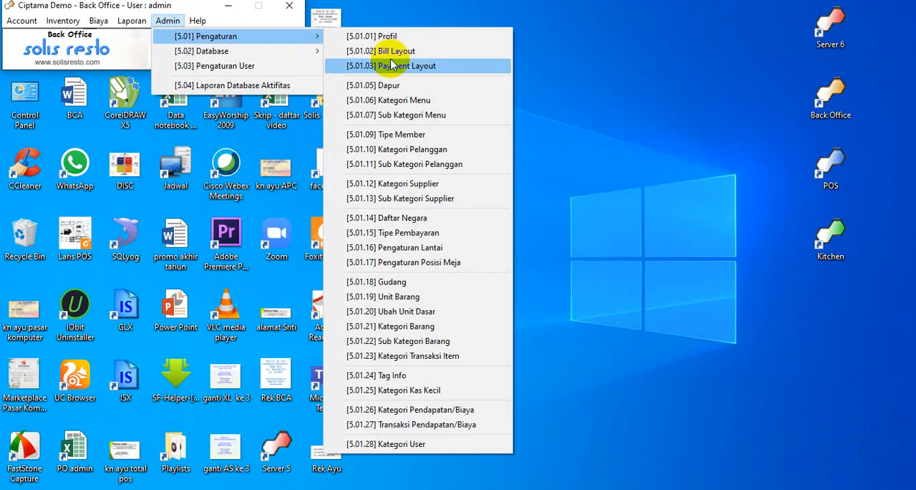
left_click(436, 153)
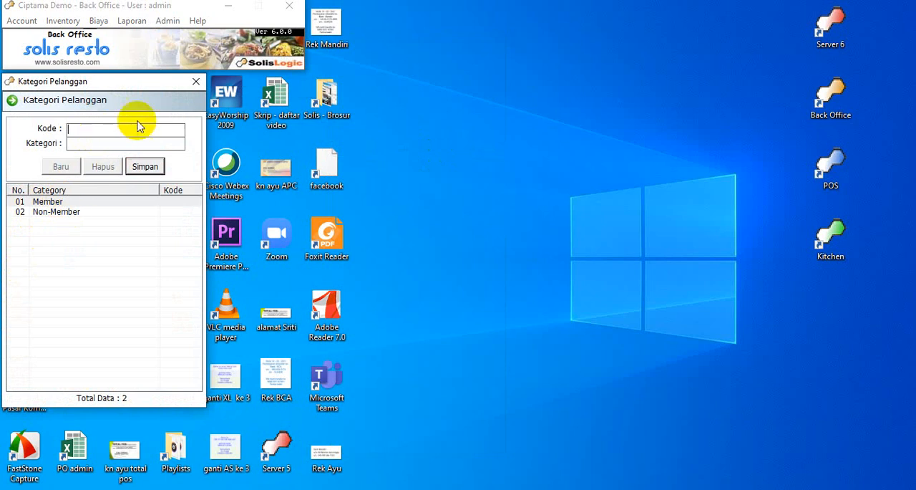
left_click(195, 82)
Add a customer subcategory in Sub Kategori Pelanggan with Kode Silver, Kategori Member and Sub Kategori Silver, and save it.
left_click(176, 23)
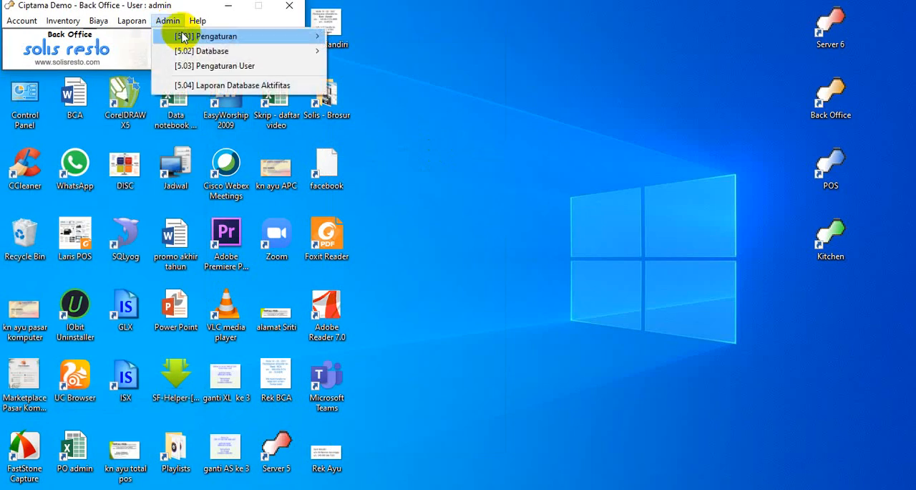
mouse_move(183, 39)
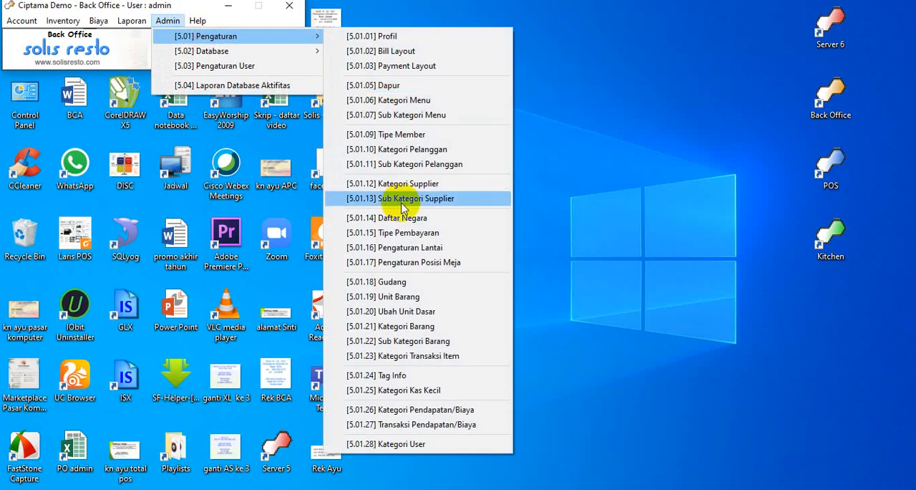
left_click(411, 172)
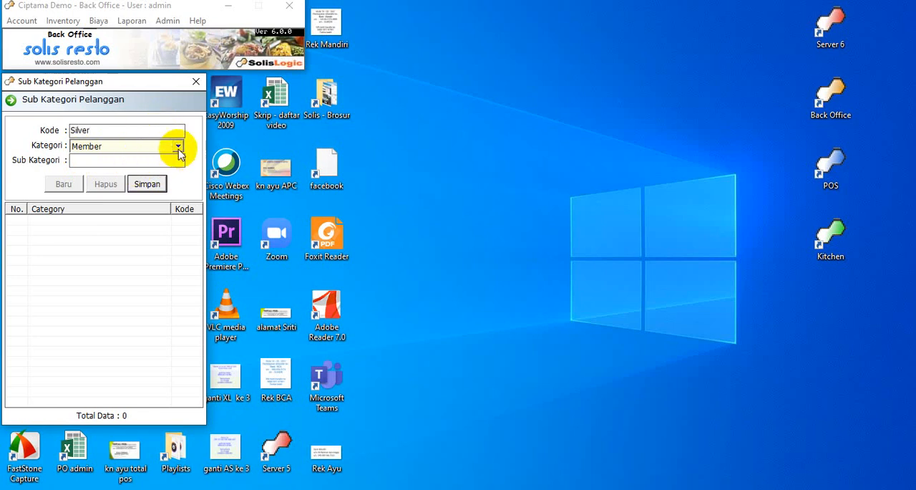
left_click(178, 148)
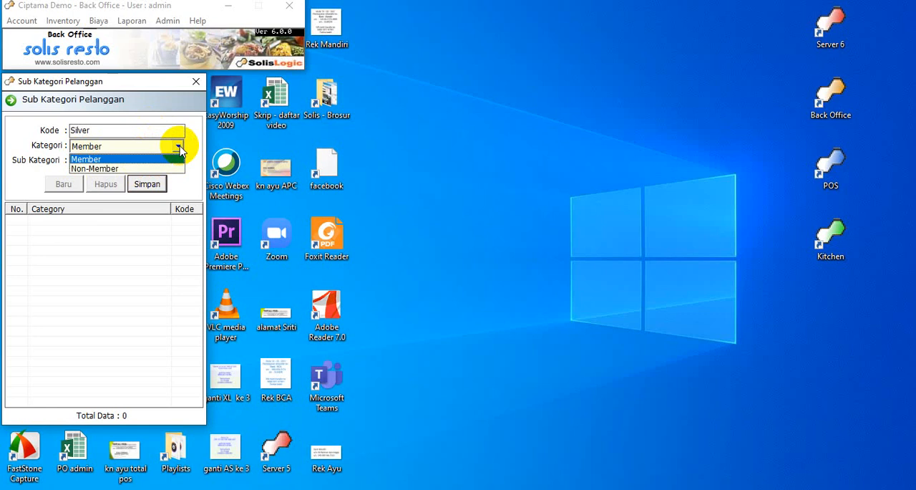
left_click(179, 147)
left_click(157, 160)
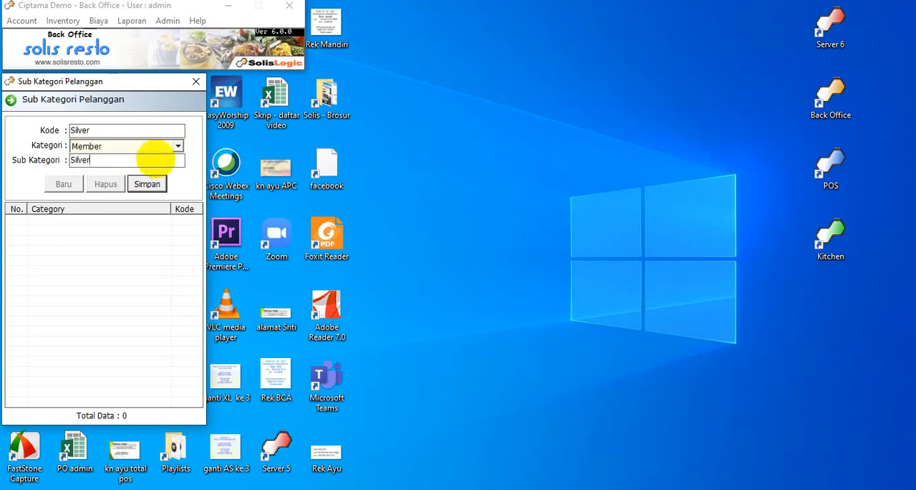
left_click(147, 183)
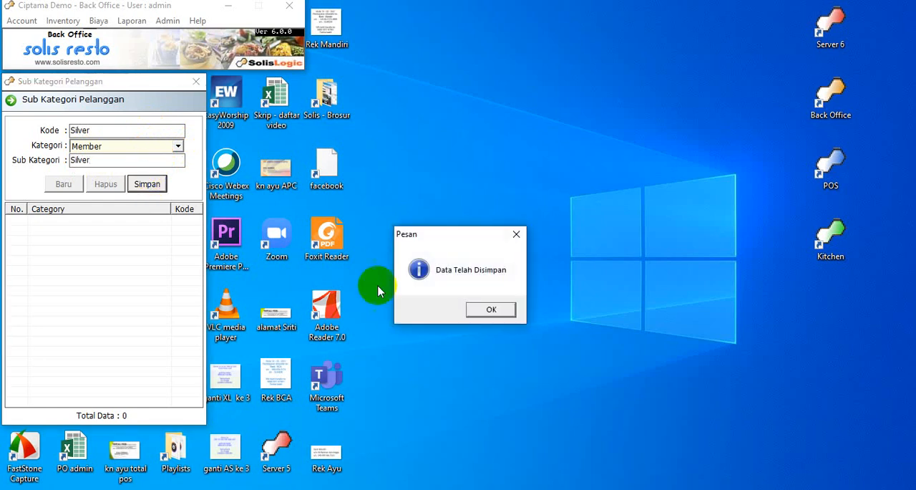
Add a second customer subcategory with Kode Gold, Kategori Member and Sub Kategori Gold, save it and close the Sub Kategori Pelanggan window.
left_click(493, 314)
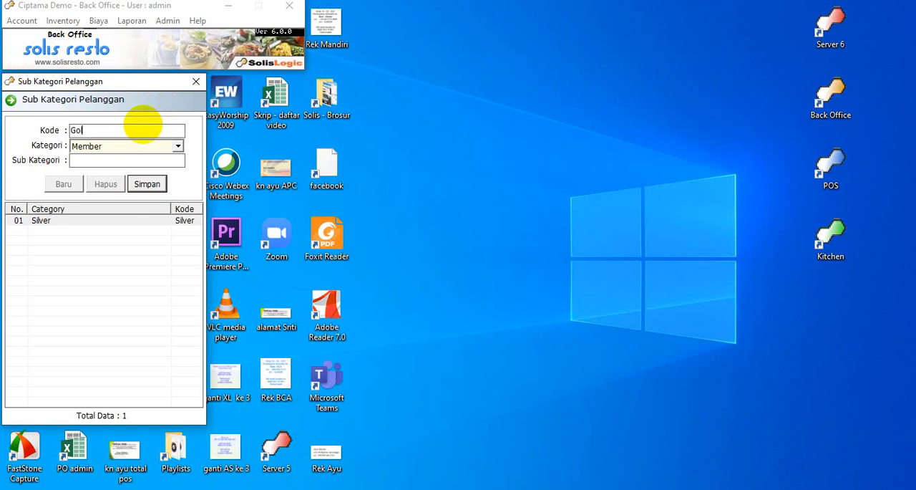
left_click(144, 125)
type("Gold")
left_click(133, 160)
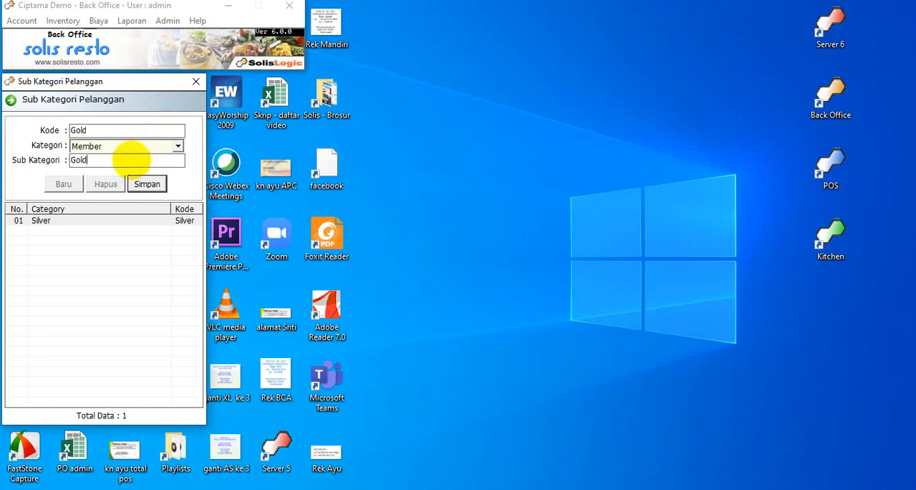
left_click(148, 184)
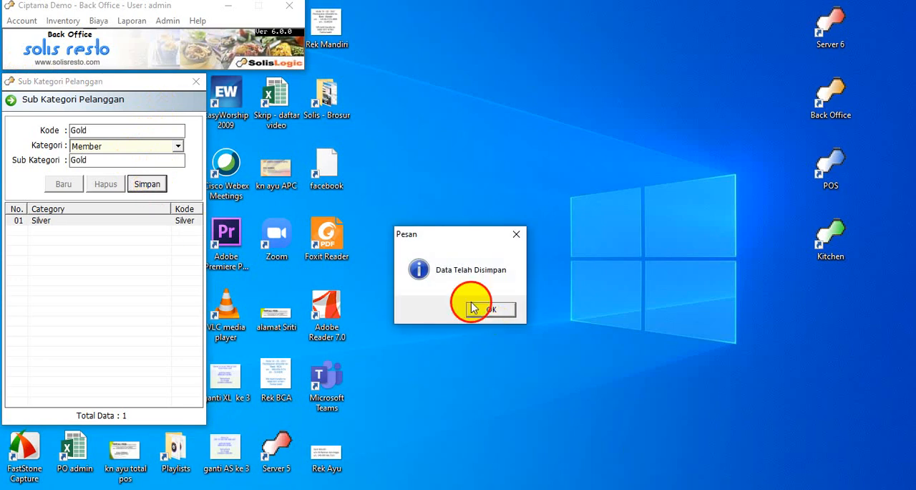
left_click(474, 308)
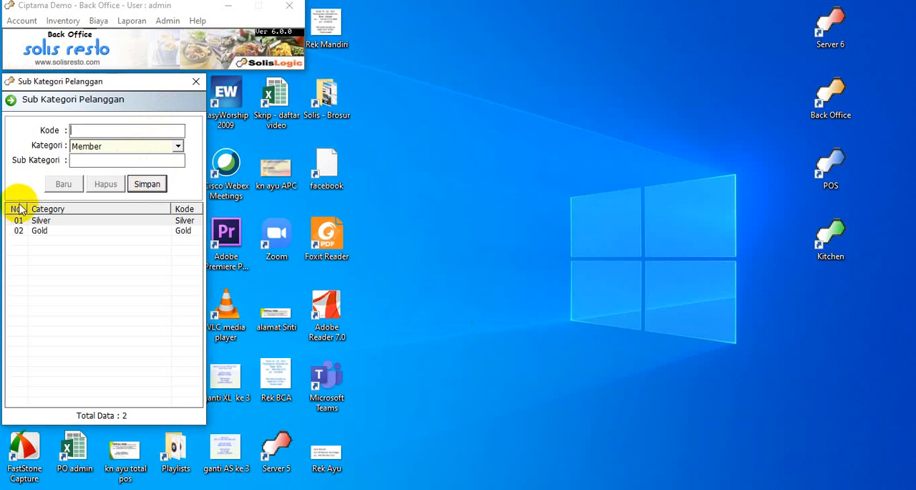
left_click(196, 83)
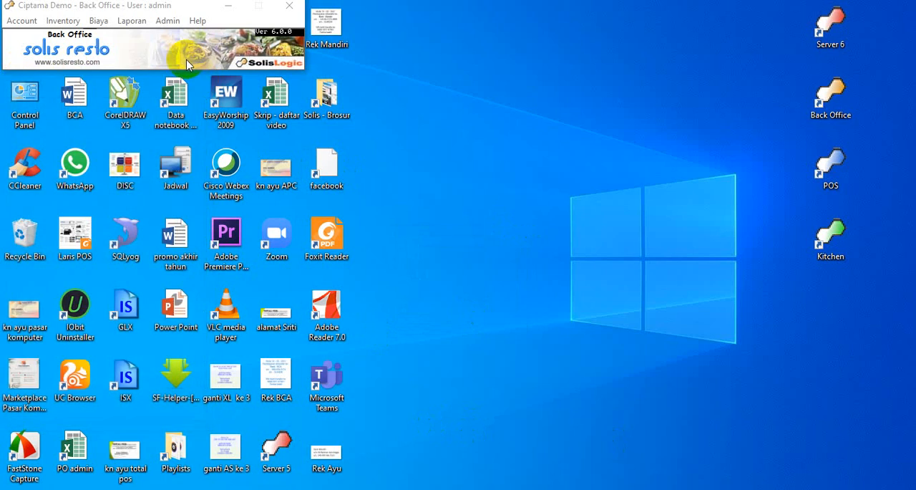
Open the Kategori Supplier settings, save a new supplier category named Pasar and close the window.
left_click(169, 21)
mouse_move(169, 35)
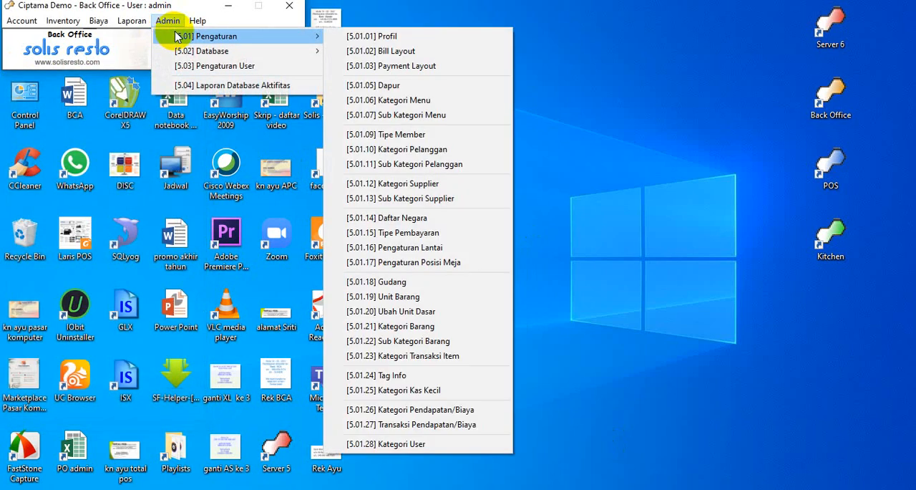
left_click(472, 188)
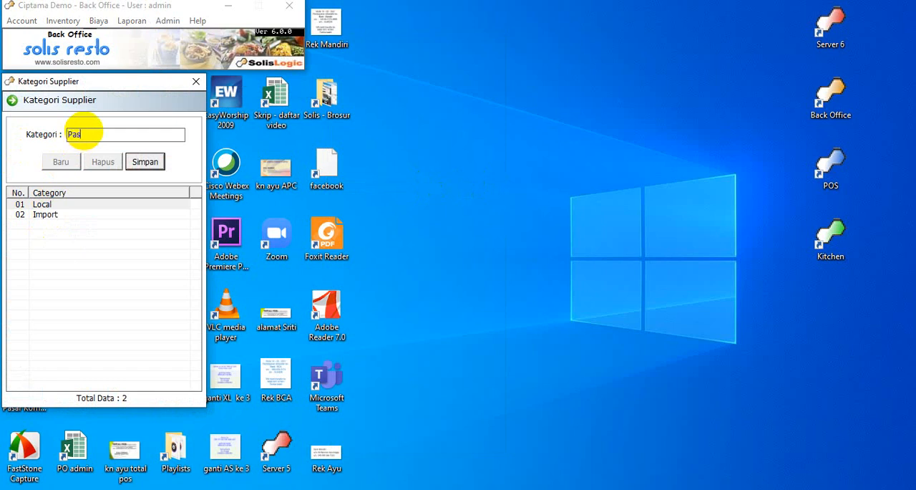
left_click(146, 162)
left_click(492, 310)
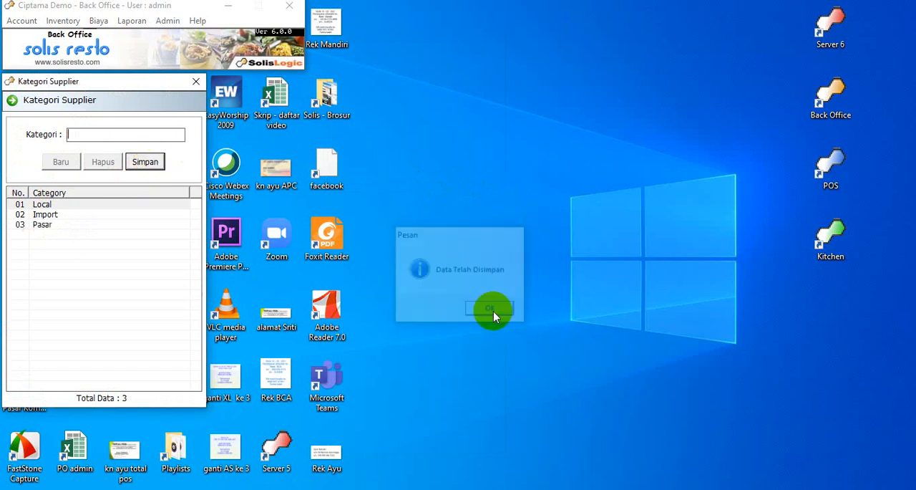
left_click(196, 81)
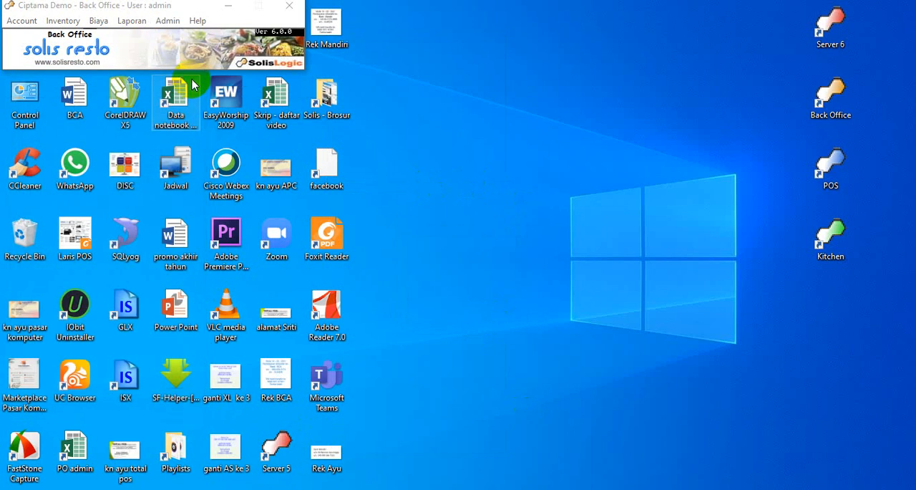
Open the Sub Kategori Supplier settings and save a subcategory named Cash under the Local category.
left_click(166, 21)
left_click(195, 35)
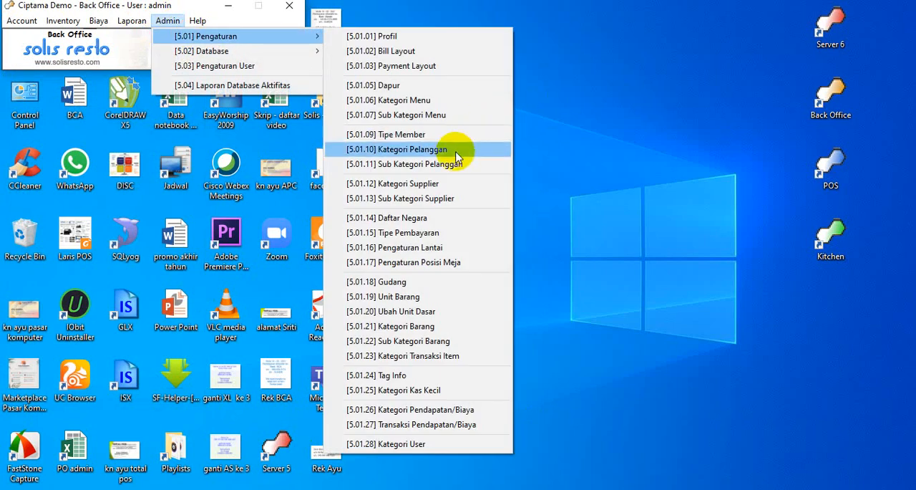
left_click(436, 201)
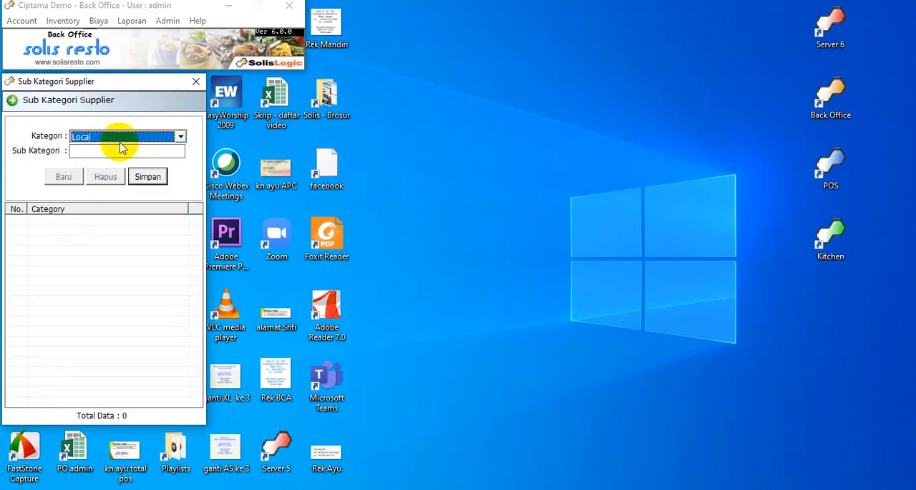
left_click(181, 137)
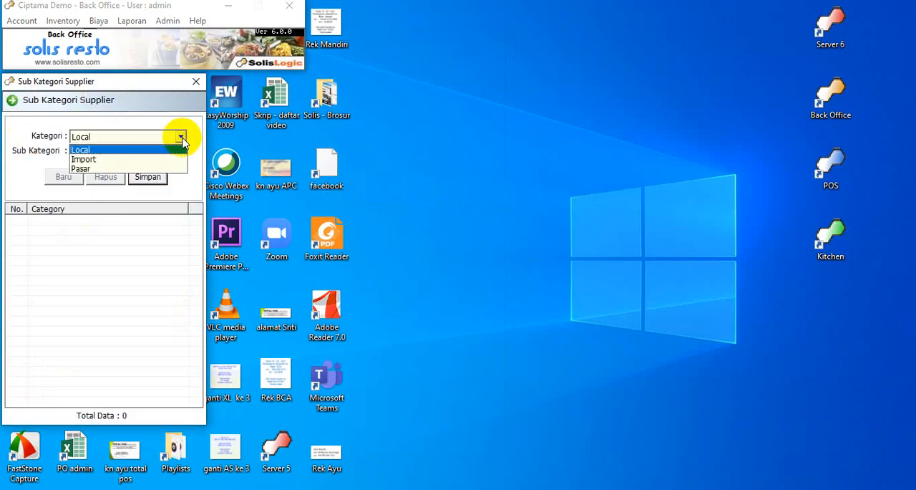
left_click(181, 140)
left_click(169, 151)
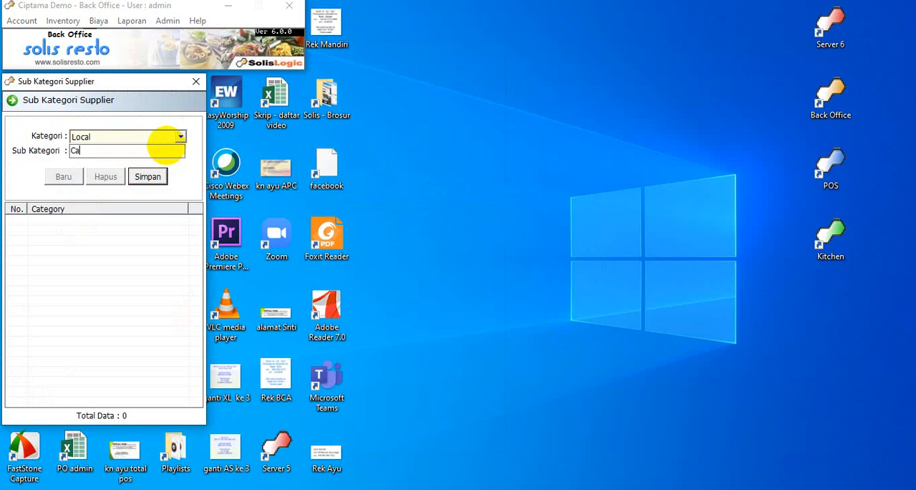
left_click(148, 176)
left_click(488, 312)
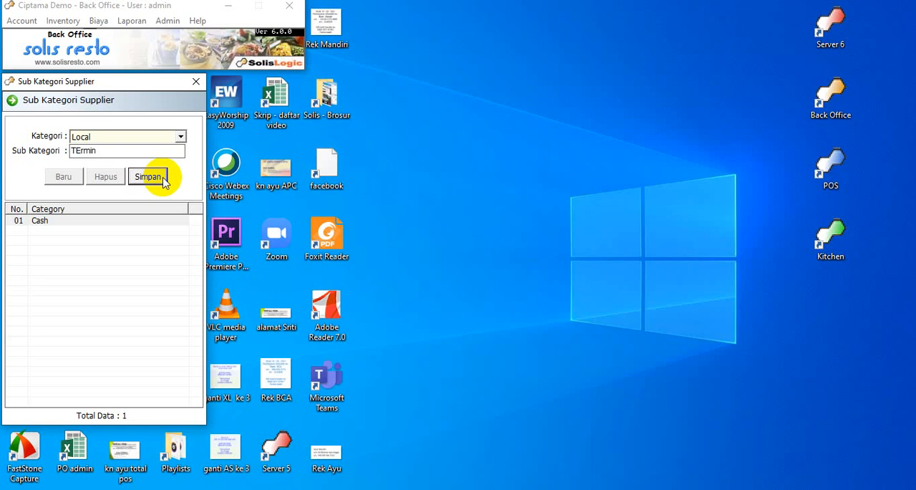
Save a second Local supplier subcategory with its name corrected to Termin, and close the Sub Kategori Supplier window.
left_click(73, 151)
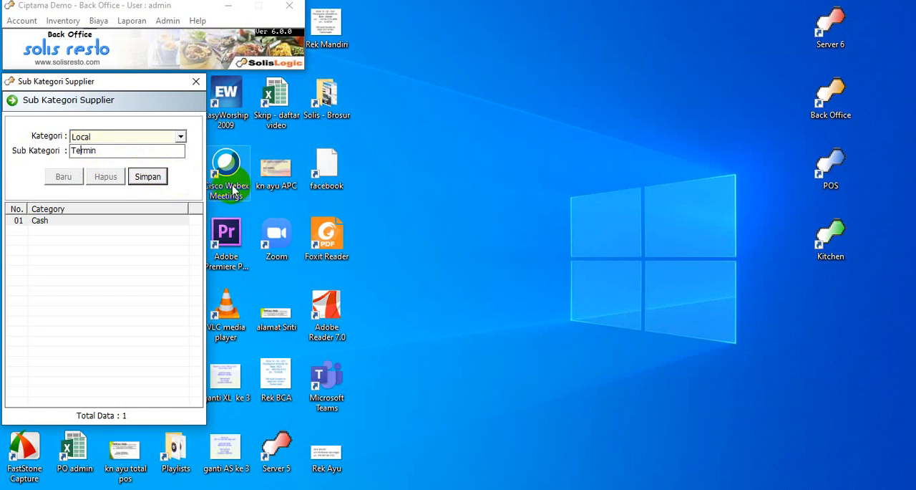
left_click(148, 177)
left_click(488, 315)
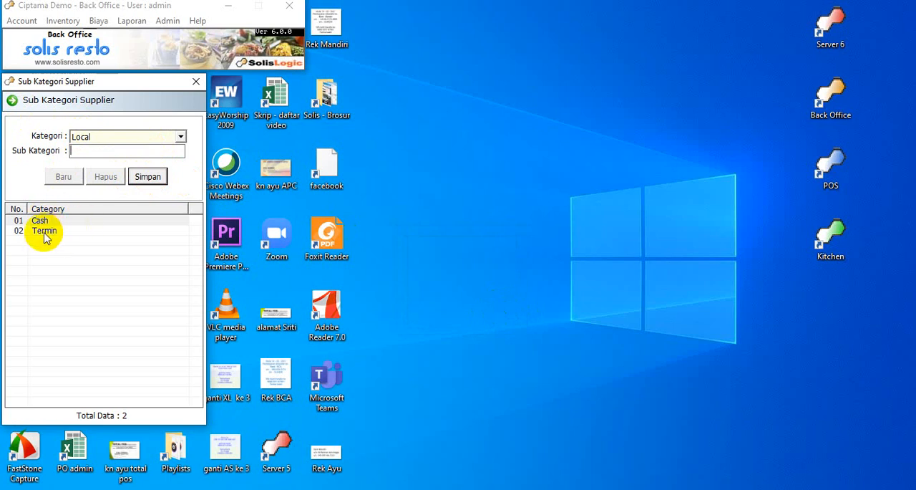
left_click(196, 83)
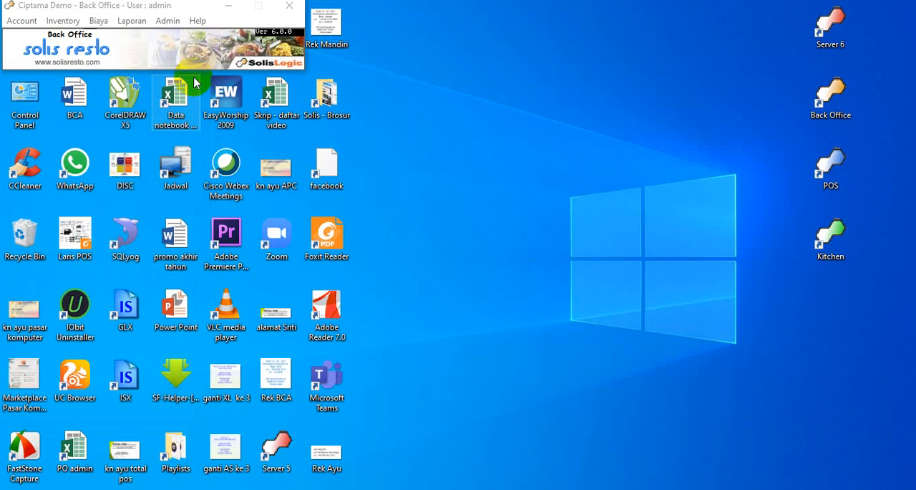
Open the Daftar Negara settings, review the country list and close the window.
left_click(172, 20)
mouse_move(282, 38)
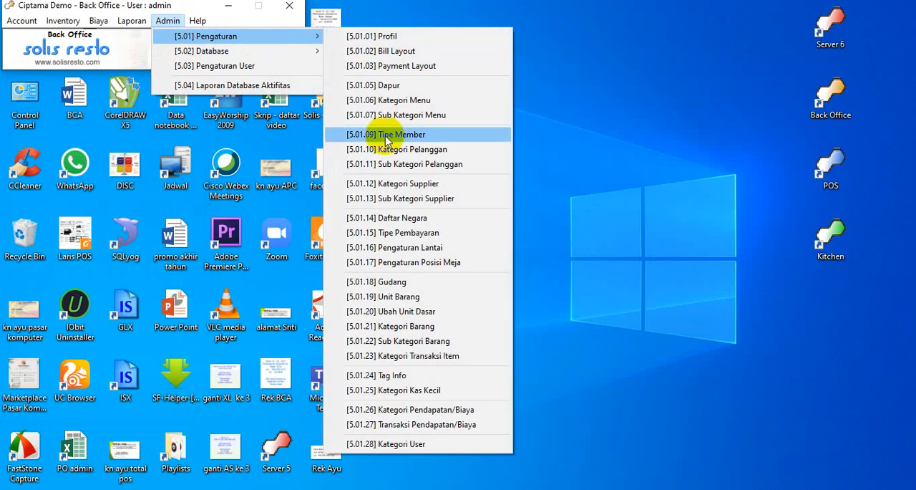
left_click(413, 219)
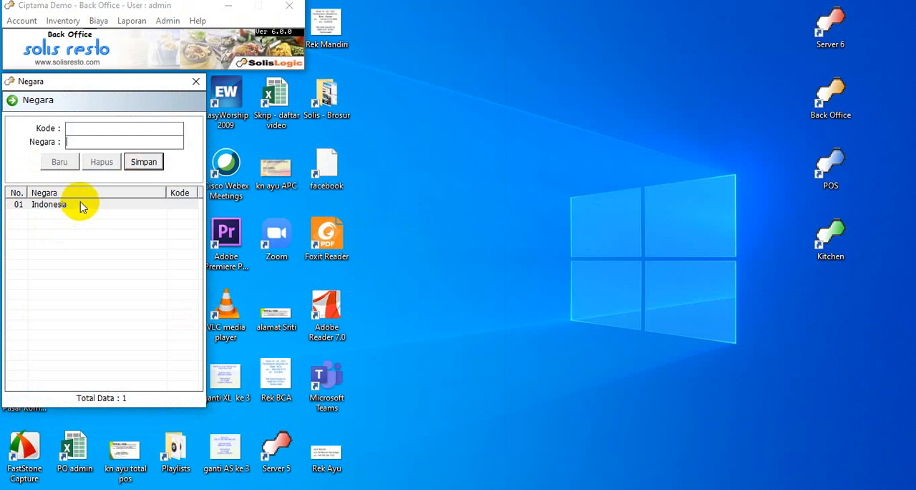
left_click(196, 81)
Open the Tipe Pembayaran settings and enter a new payment type with Kode OVO and Tipe OVO.
left_click(168, 21)
mouse_move(166, 40)
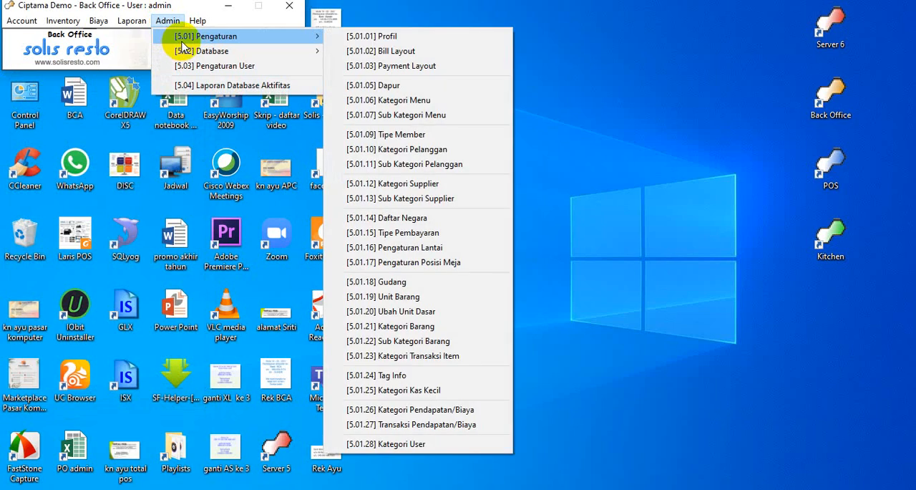
left_click(408, 237)
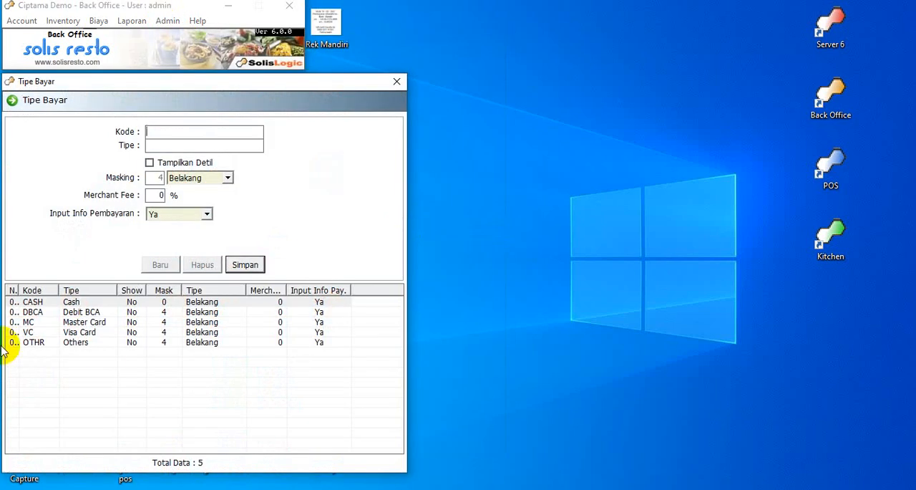
left_click(151, 264)
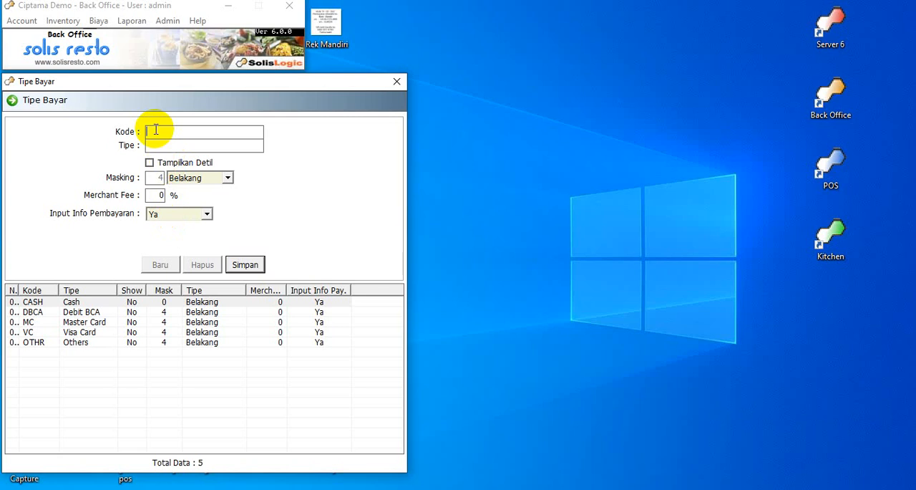
left_click(190, 145)
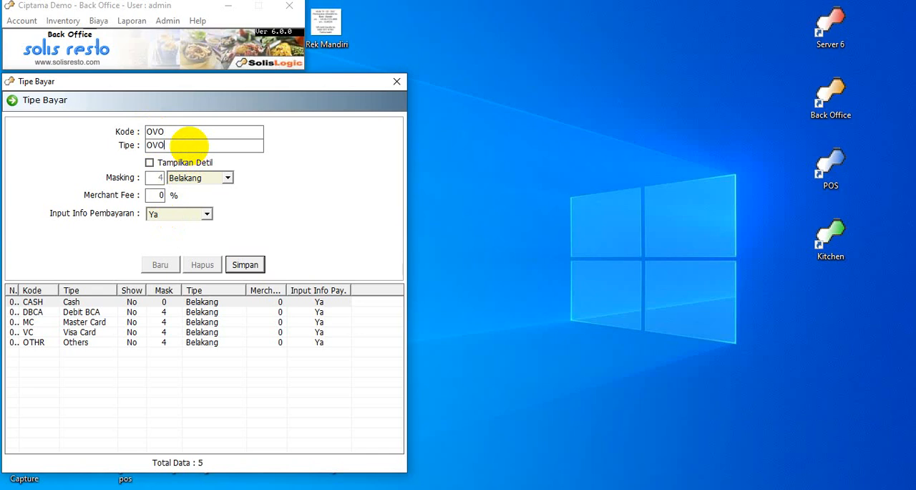
Enable Tampilkan Detil for the OVO payment type, keep Input Info Pembayaran at Ya, save it and close the Tipe Bayar window.
left_click(149, 163)
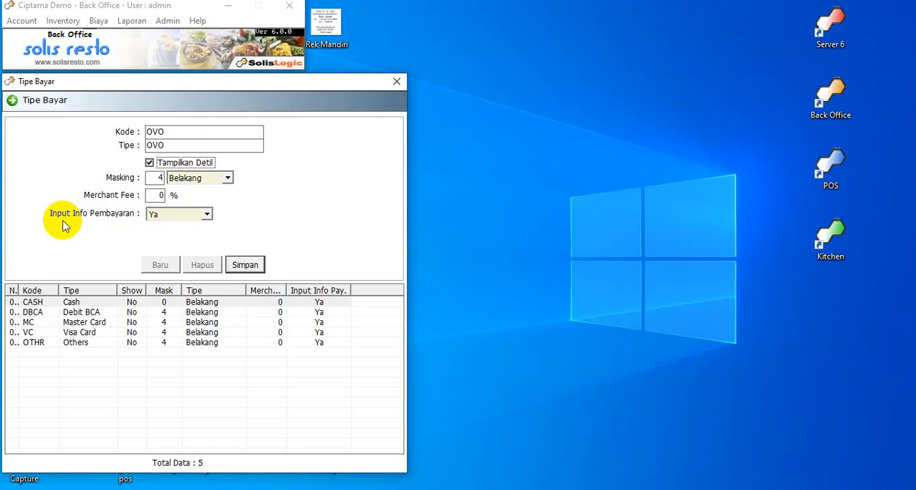
left_click(207, 216)
left_click(207, 217)
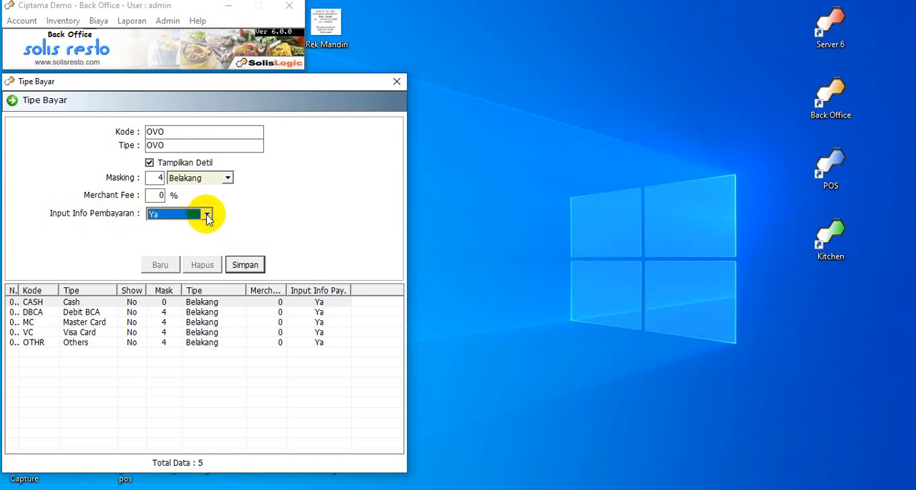
left_click(238, 266)
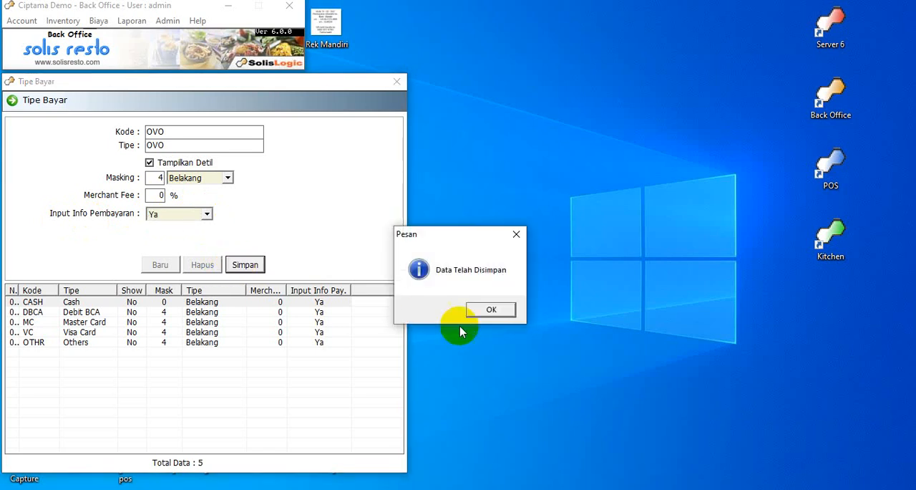
left_click(505, 307)
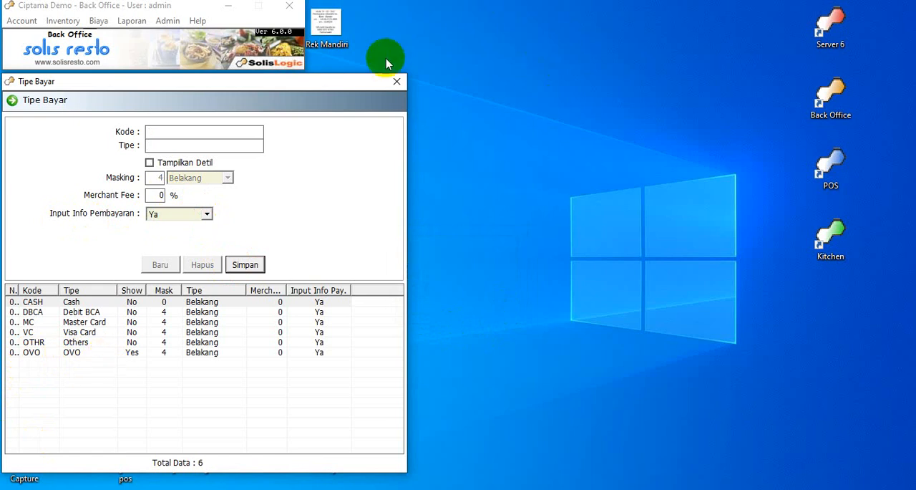
left_click(401, 83)
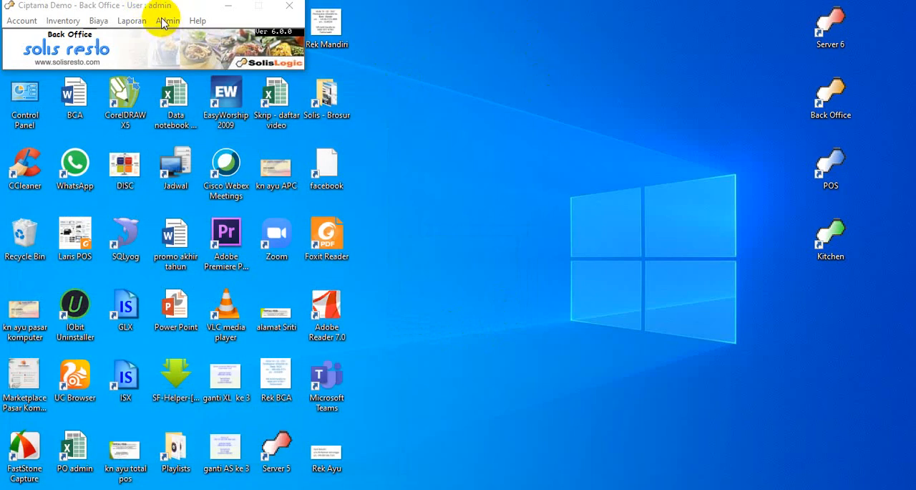
Open the Pengaturan Lantai settings, review the floors with their Gudang assignments and close the window.
left_click(166, 20)
mouse_move(170, 36)
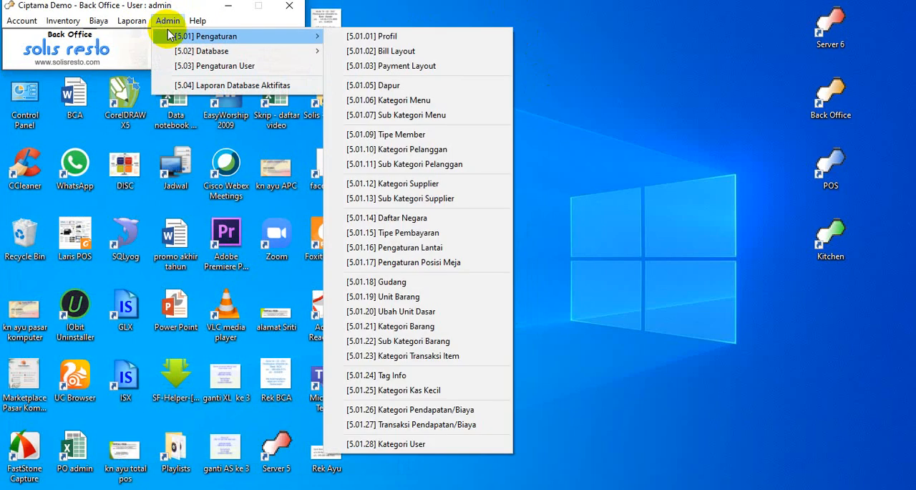
left_click(448, 248)
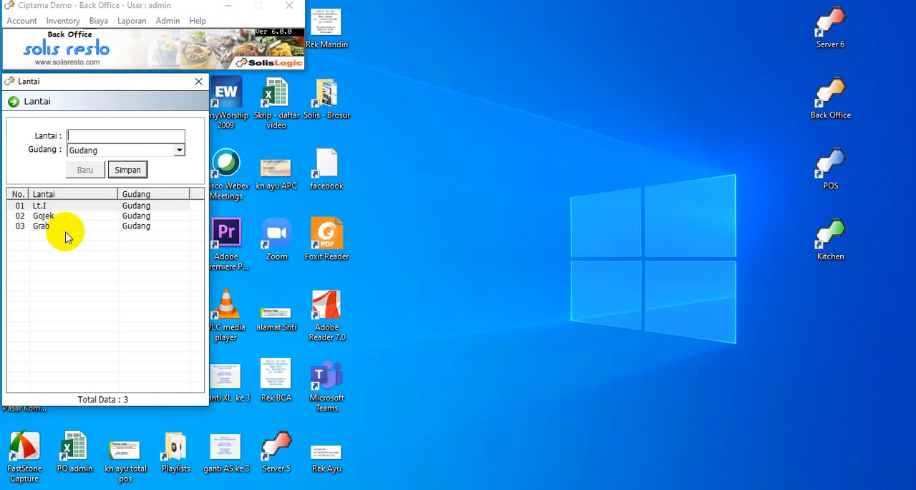
left_click(198, 81)
Open the Pengaturan Posisi Meja settings and move table 24 on floor Lt.I to the open area between tables 27 and 26.
left_click(166, 20)
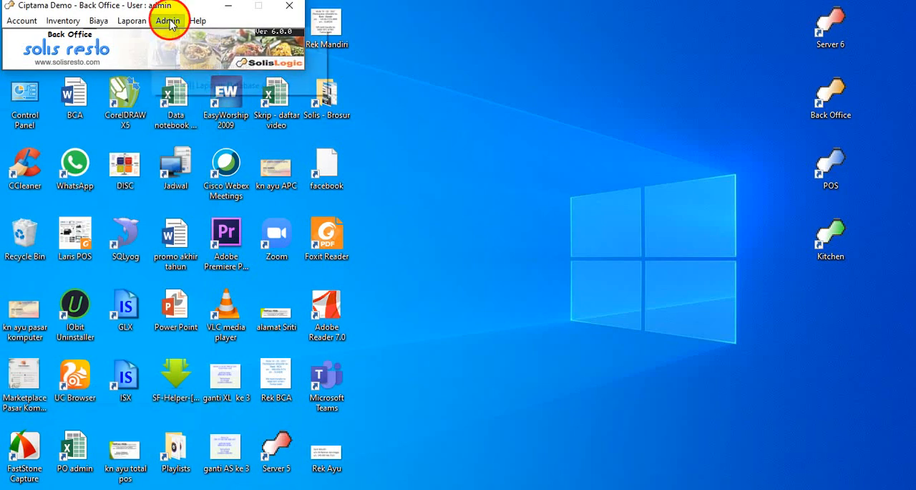
mouse_move(185, 35)
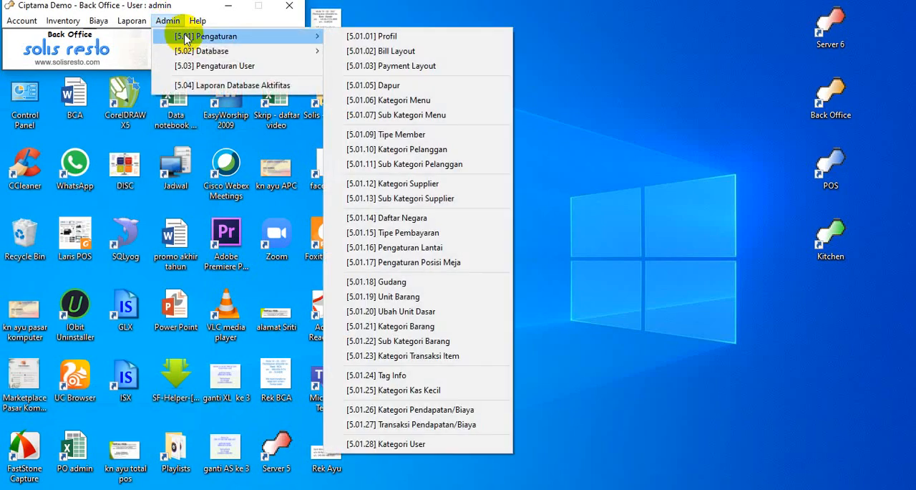
left_click(458, 263)
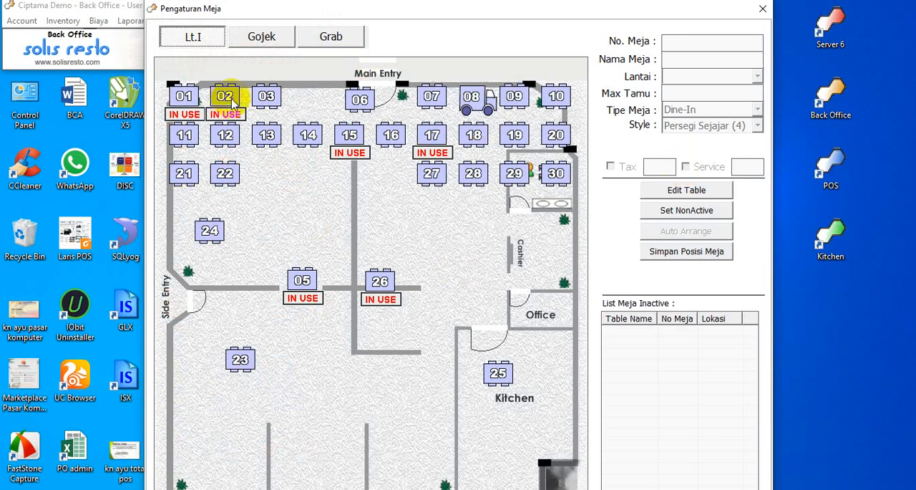
left_click(194, 36)
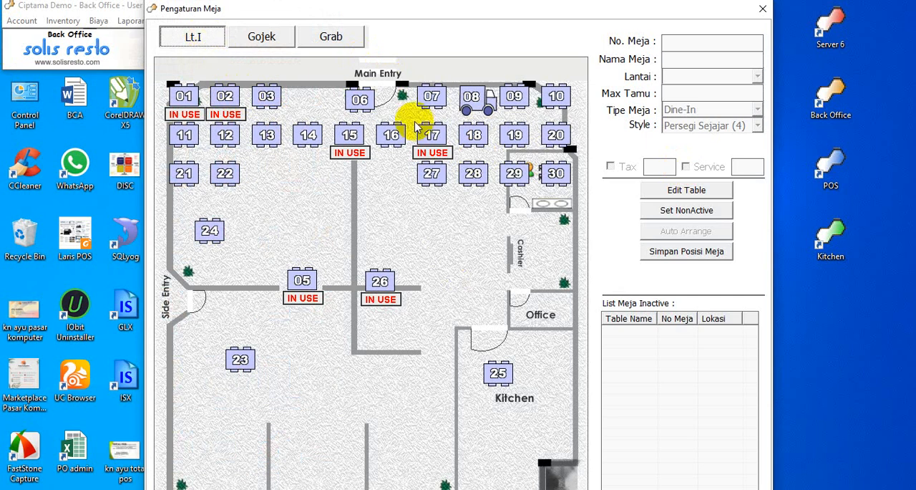
left_click_drag(208, 230, 415, 226)
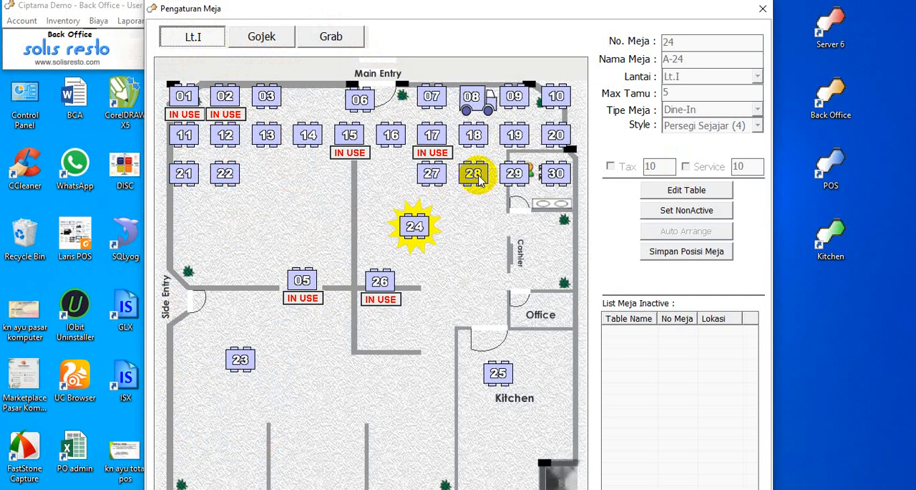
Move table 28 to the open area beside the Cashier, select table 15, and shift table 22 slightly away from table 21.
left_click_drag(478, 180, 477, 260)
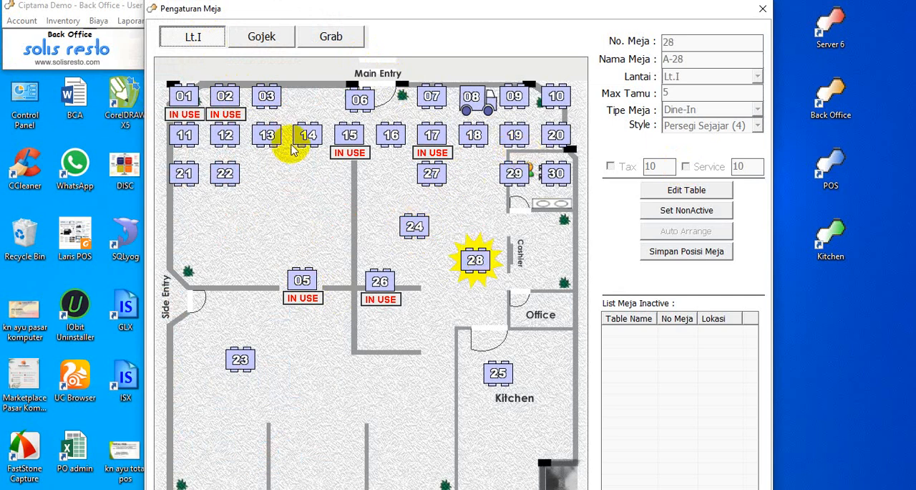
left_click(354, 150)
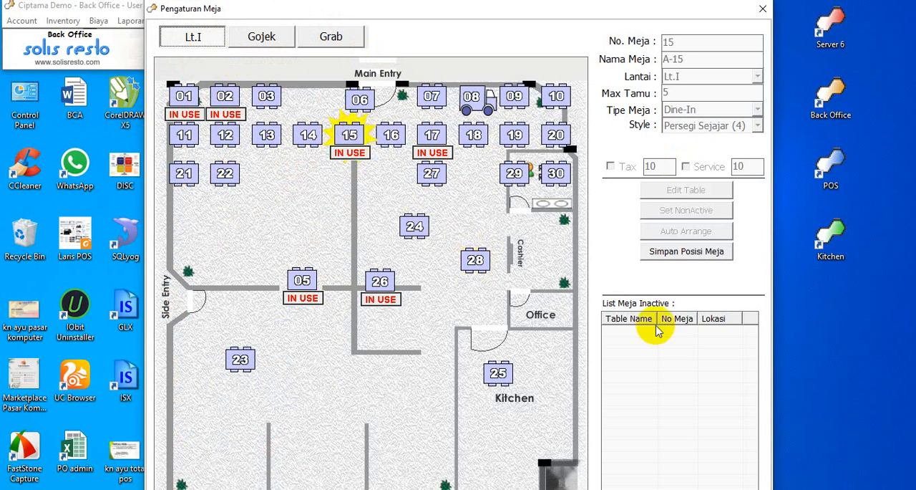
left_click_drag(225, 173, 233, 174)
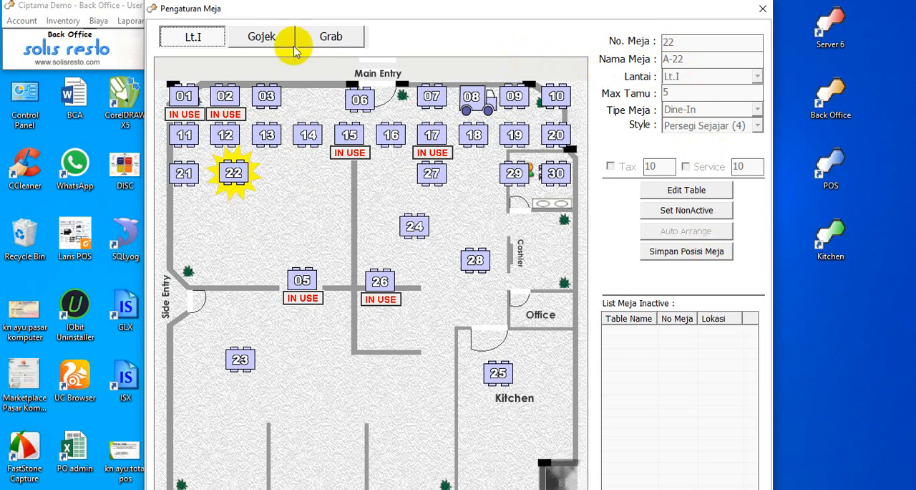
Review the table layouts of the Gojek and Grab floors, return to Lt.I and close the Pengaturan Meja window.
left_click(269, 42)
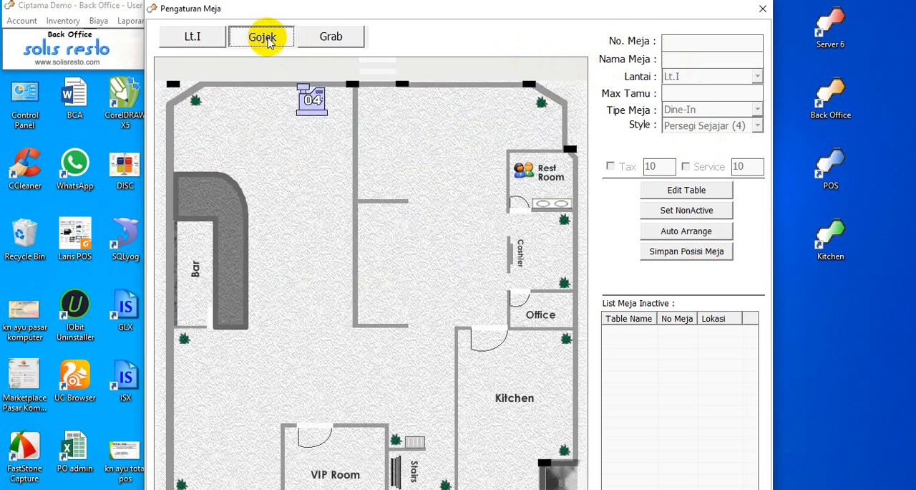
left_click(334, 37)
left_click(253, 38)
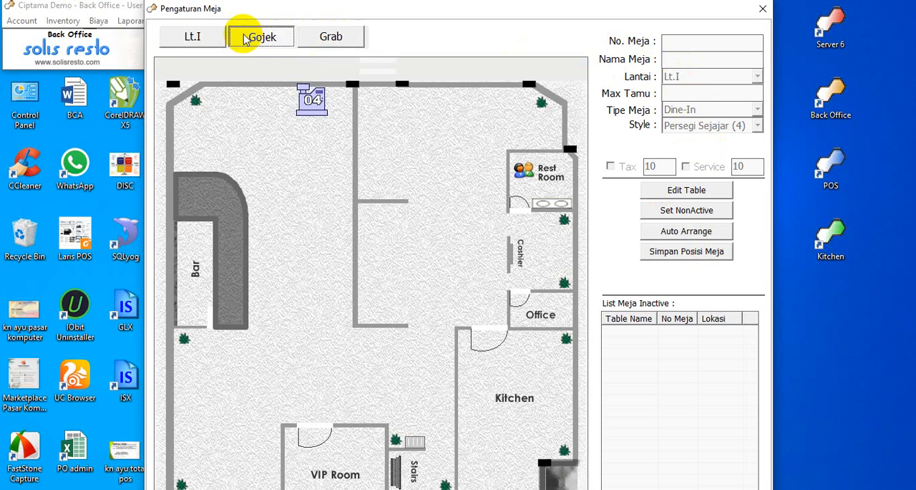
left_click(201, 41)
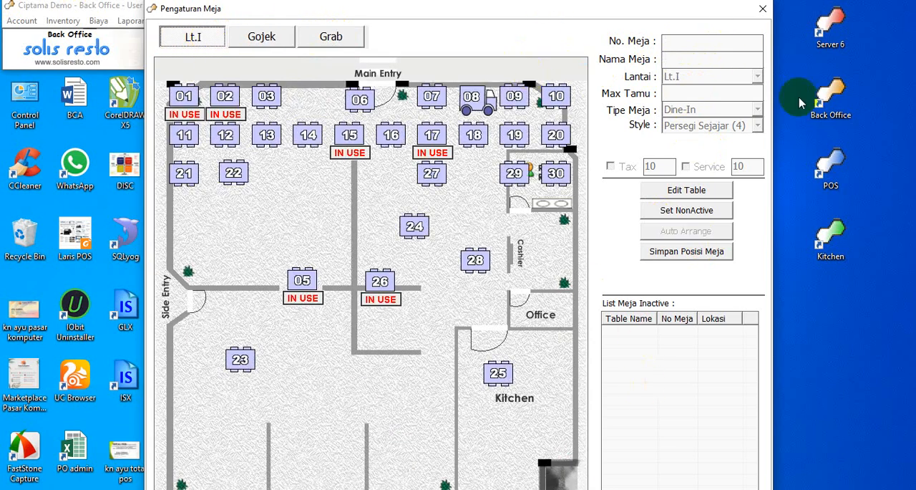
left_click(764, 13)
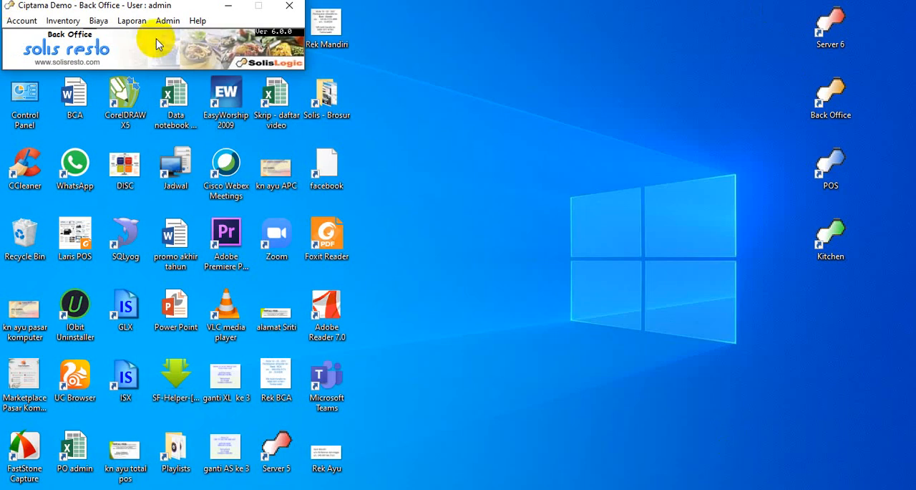
Open the Gudang settings, look at the blank form for a new warehouse and close both windows without saving.
left_click(168, 21)
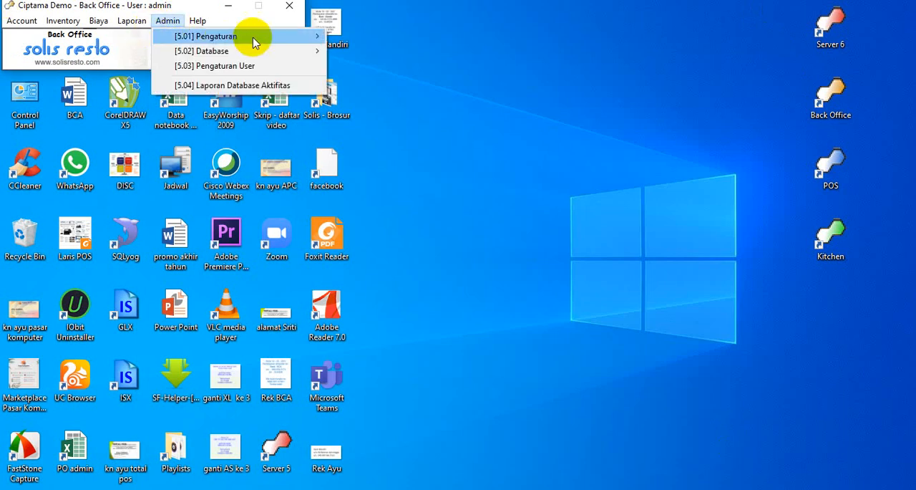
left_click(301, 43)
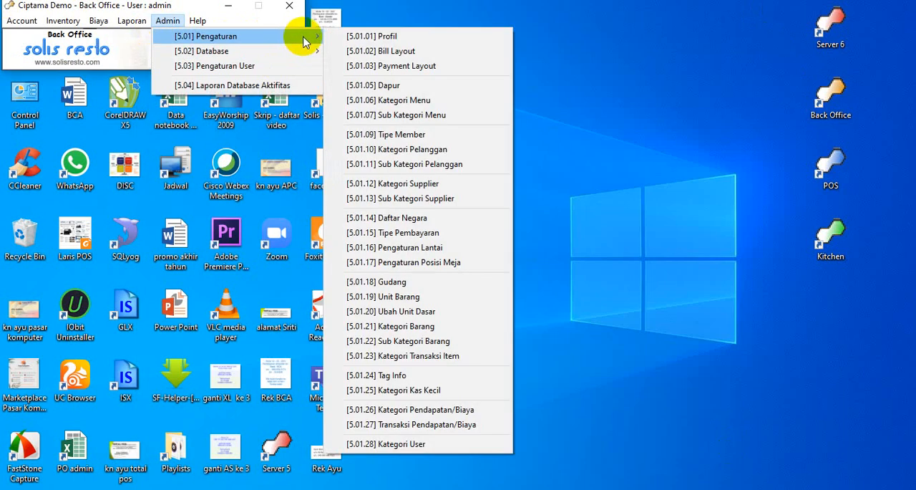
left_click(437, 284)
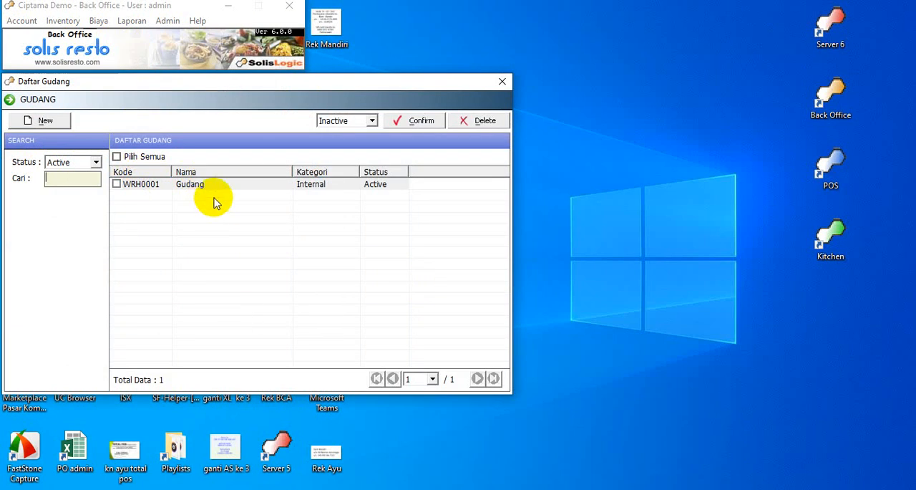
left_click(45, 121)
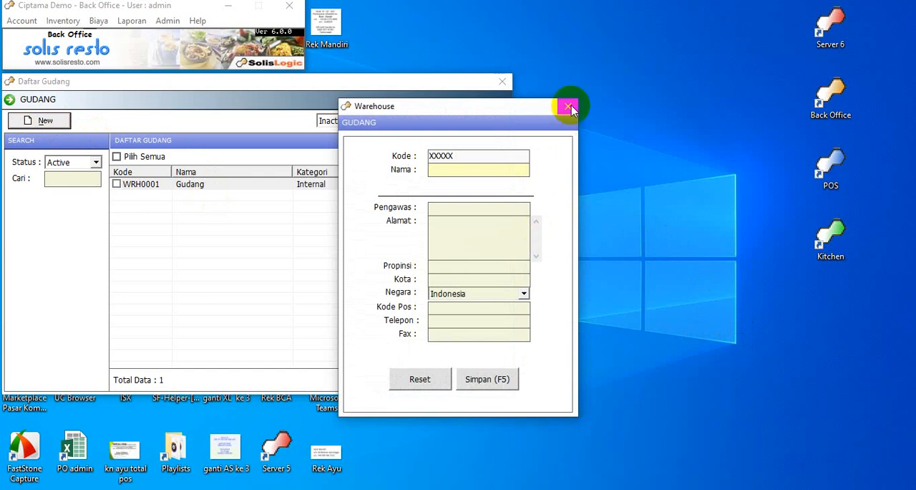
left_click(569, 108)
left_click(503, 81)
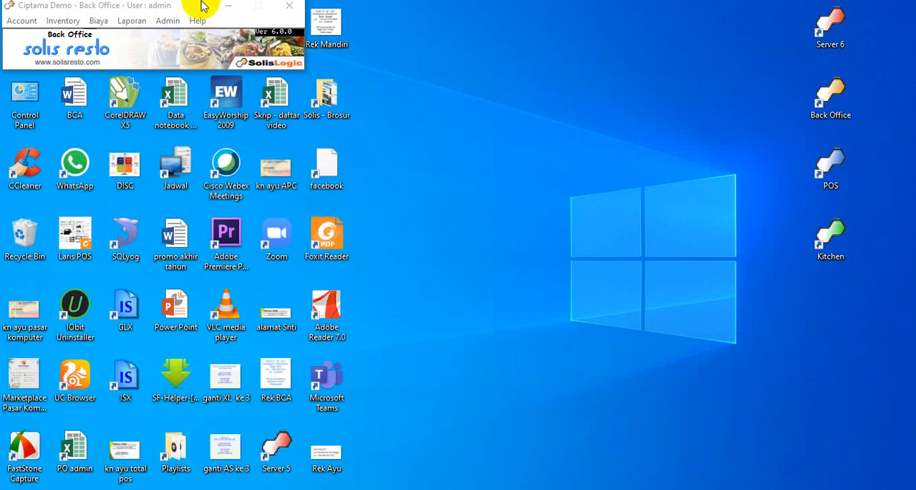
Open the Unit Barang settings and add the units ml and cc.
left_click(167, 20)
mouse_move(204, 36)
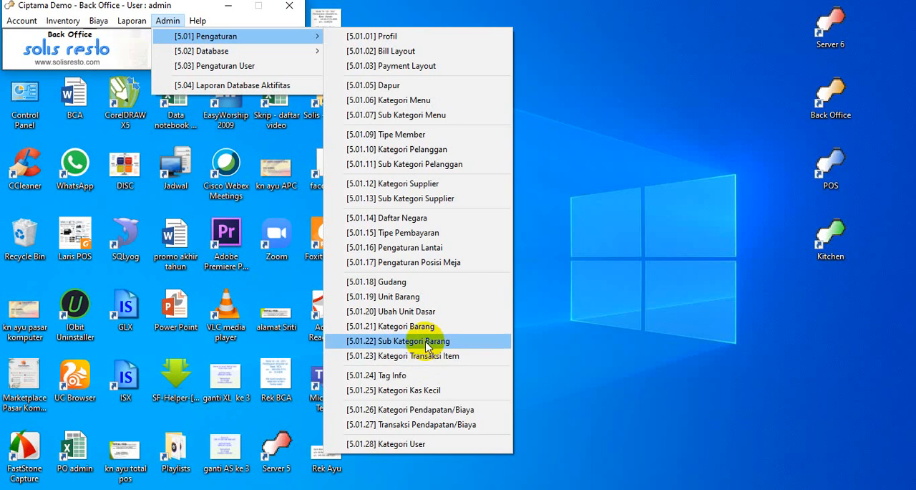
left_click(421, 299)
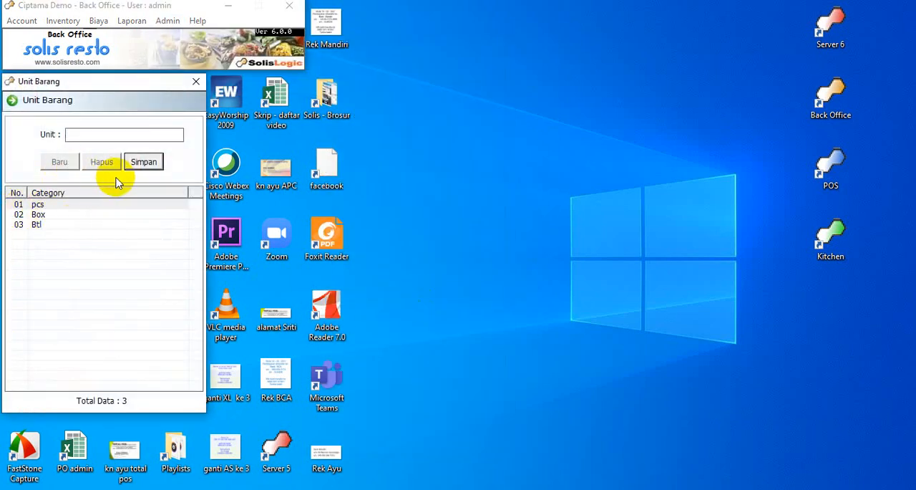
type("ml")
key("Return")
key("Return")
key("Return")
key("Return")
Add the unit butir and close the Unit Barang window.
type("but")
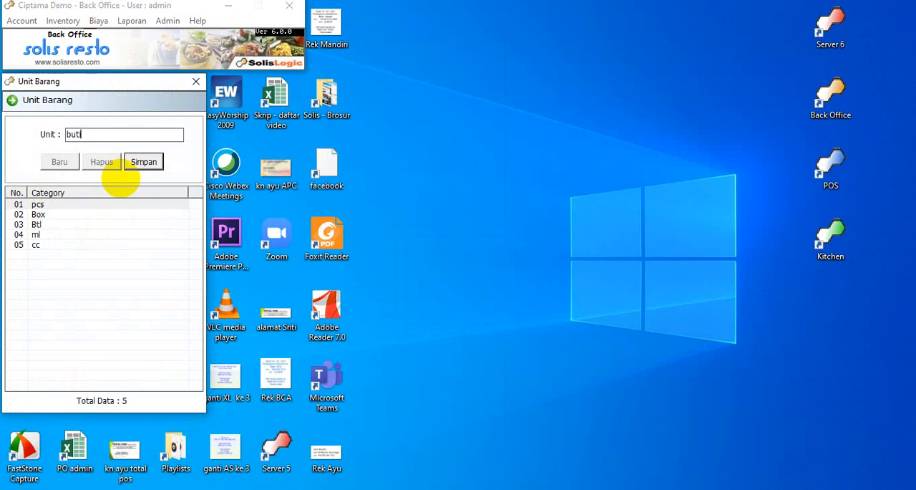
type("ir")
key("Return")
key("Return")
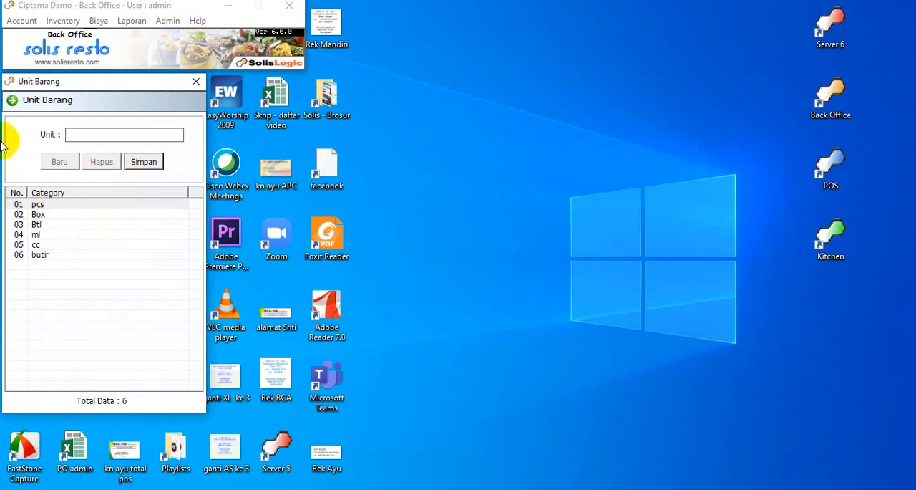
left_click(195, 81)
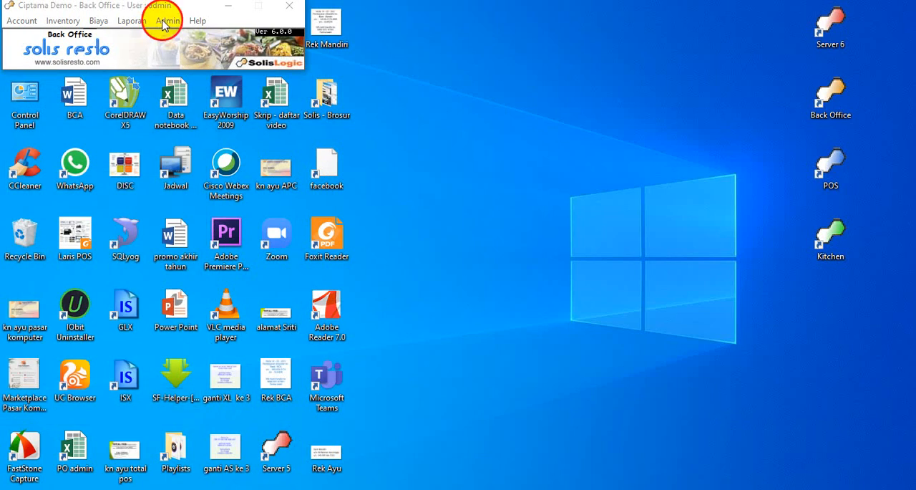
Open the Ubah Unit Dasar settings, look at the item search for Kode Barang and close both windows.
left_click(167, 21)
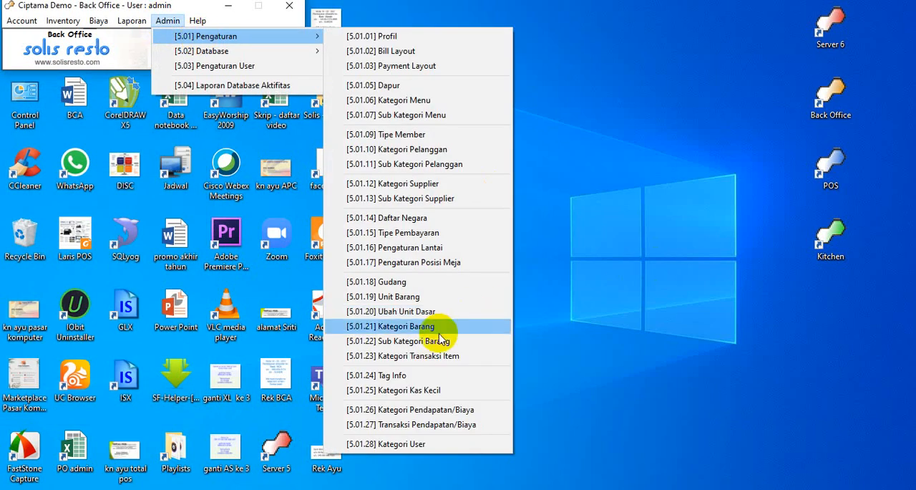
left_click(442, 312)
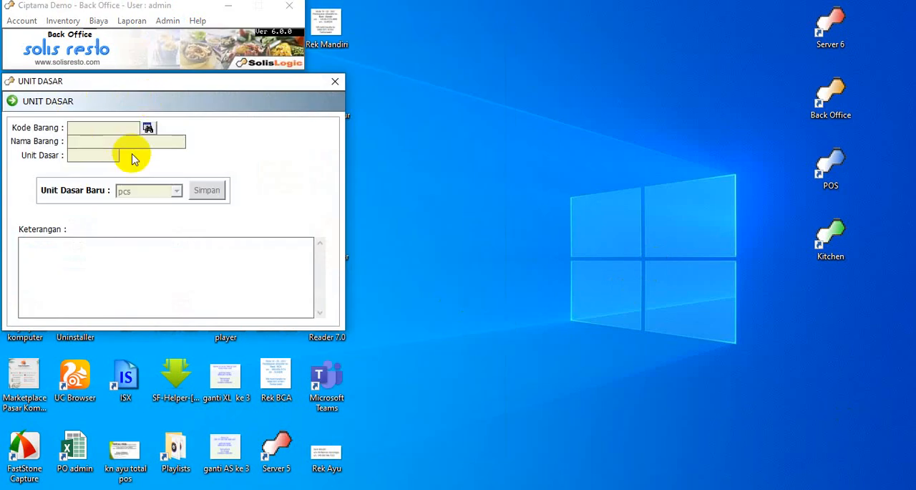
left_click(148, 127)
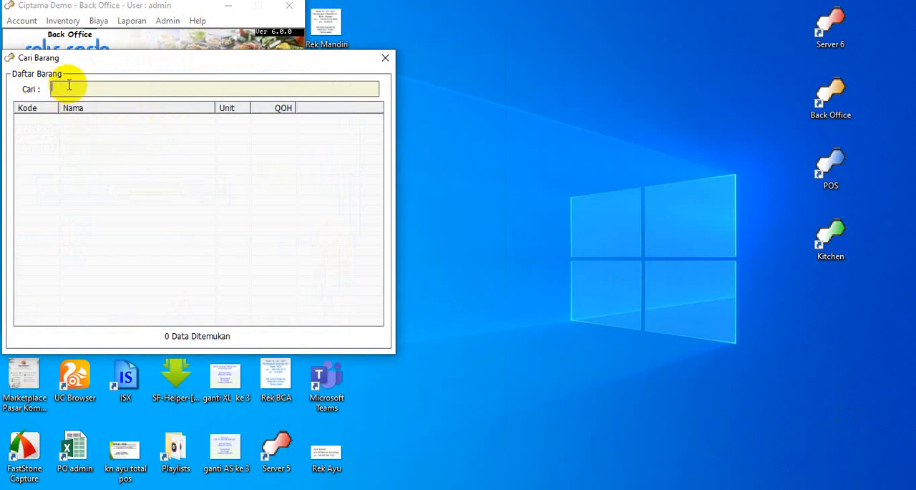
left_click(385, 57)
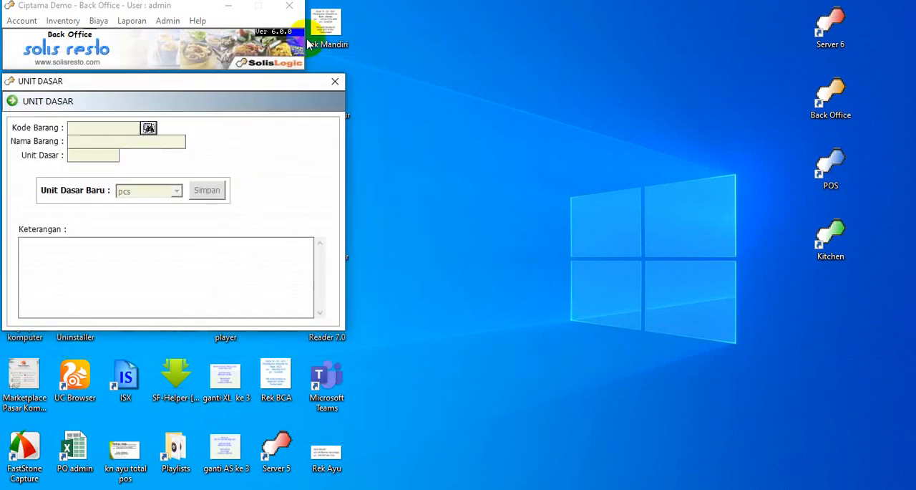
left_click(335, 81)
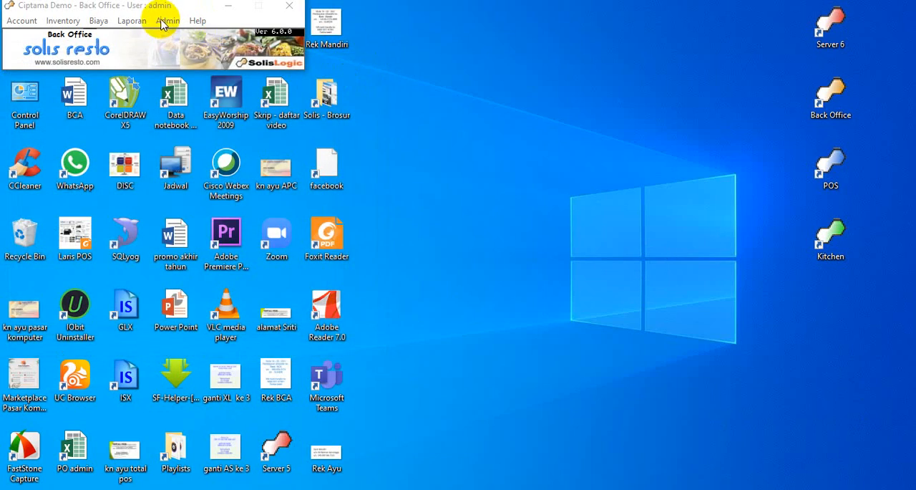
Open the Kategori Barang settings and save a new category Setengah jadi with Kode 0.
left_click(166, 21)
mouse_move(172, 36)
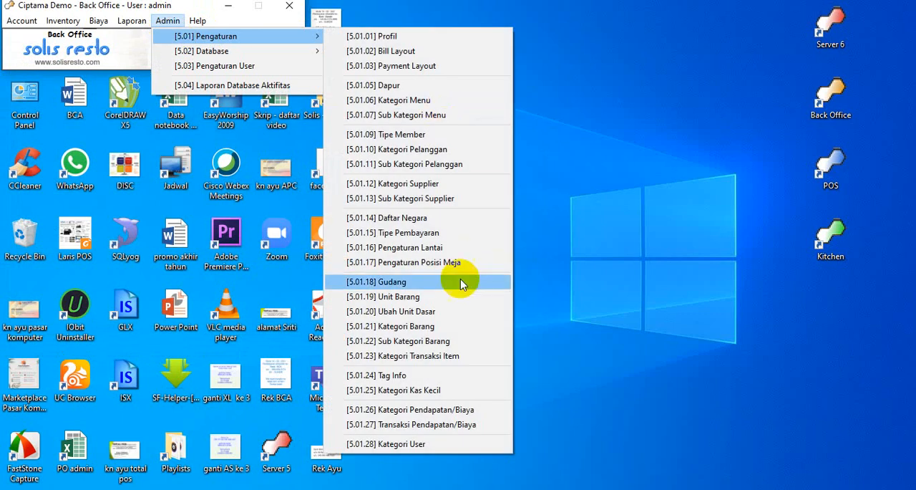
left_click(462, 327)
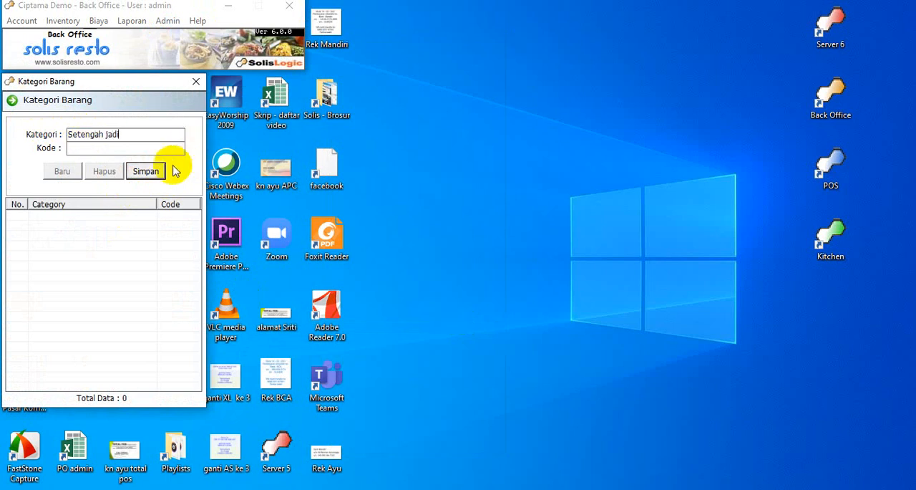
left_click(149, 171)
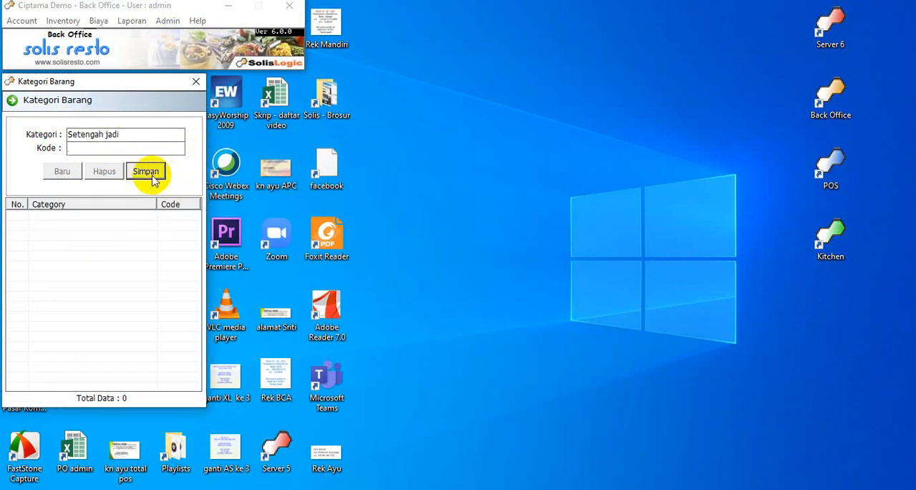
left_click(151, 172)
type("0")
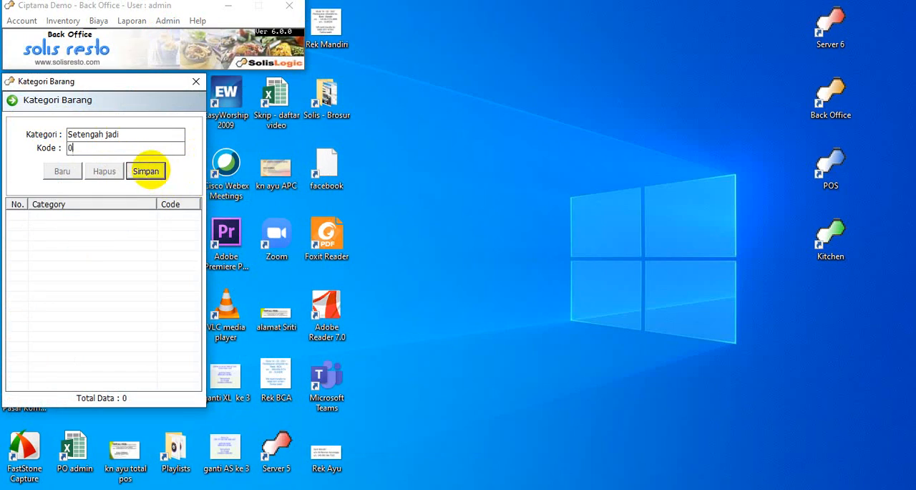
left_click(151, 173)
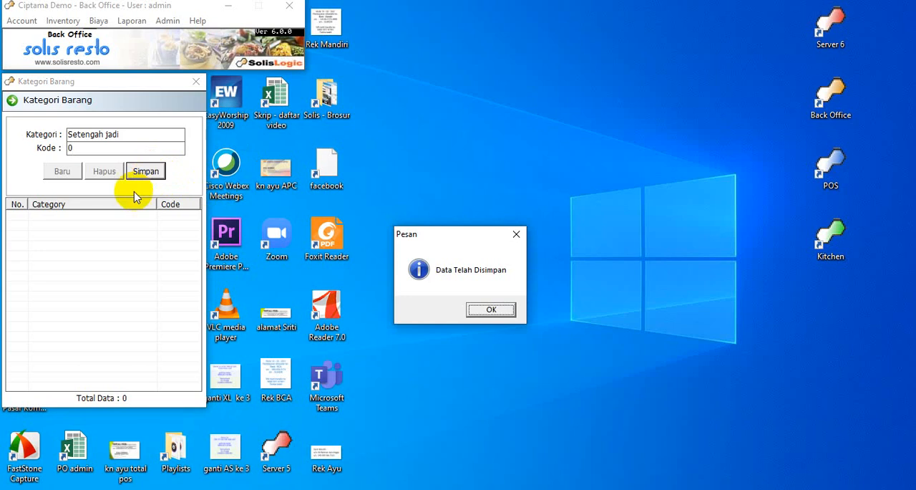
left_click(494, 310)
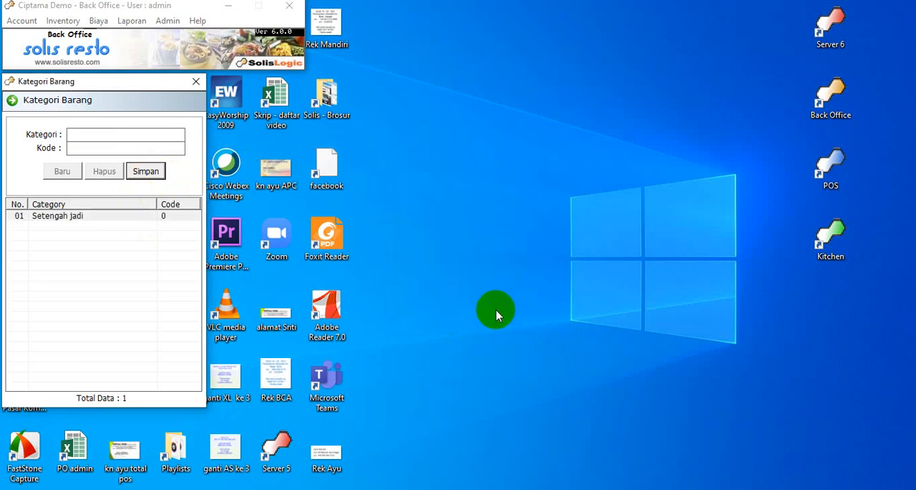
Save a second item category brg jadi with Kode 2.
left_click(63, 173)
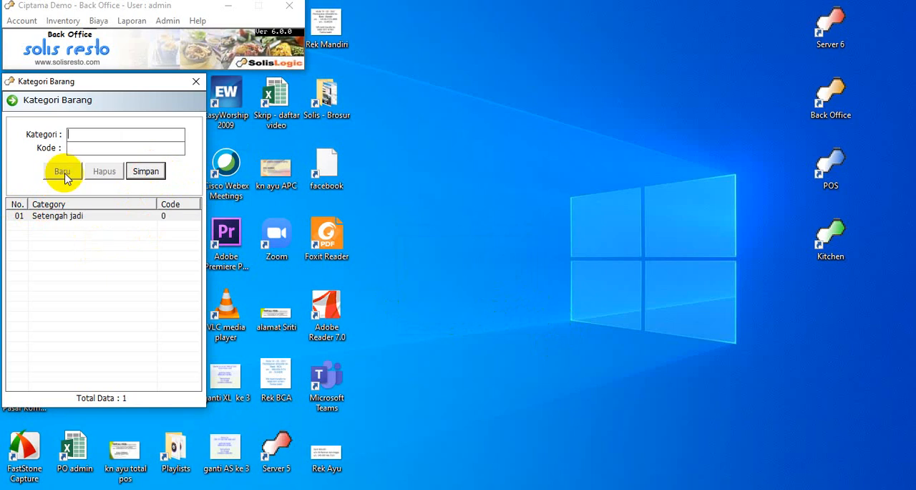
type("brg jadi")
left_click(142, 172)
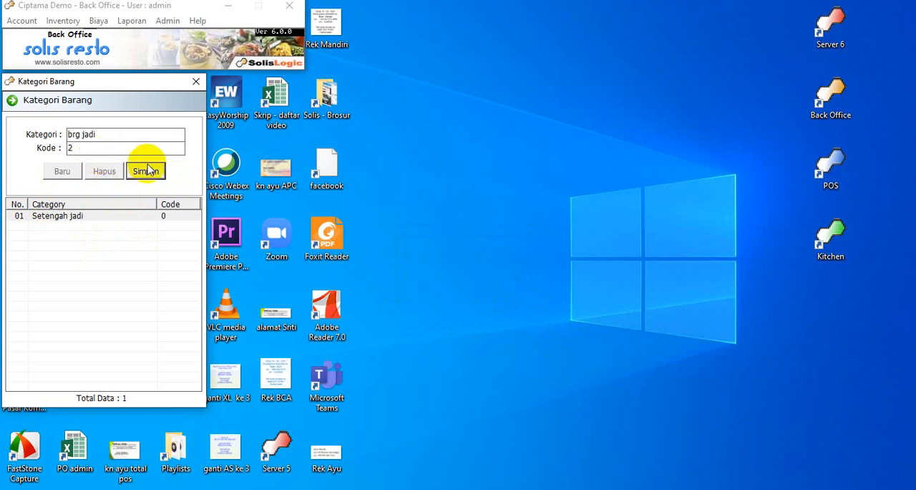
left_click(145, 172)
key("Return")
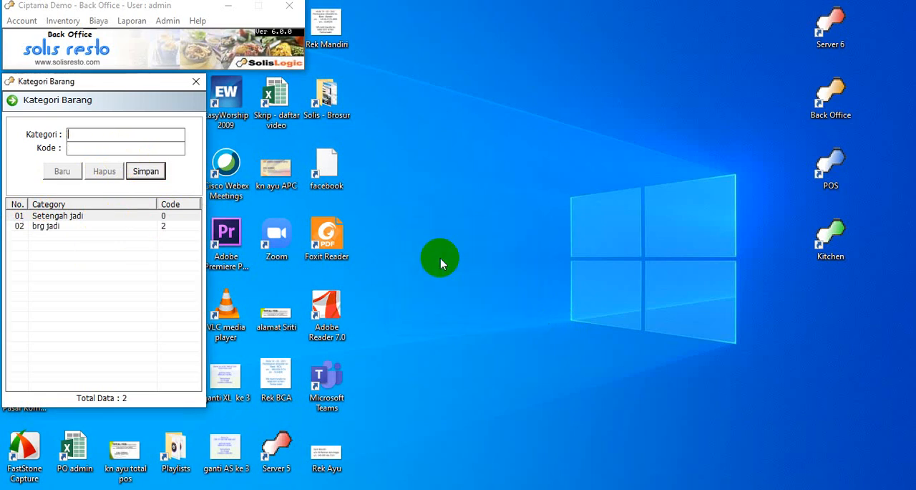
Change the Kode of the Setengah jadi category to 1, save it and close the Kategori Barang window.
left_click(88, 215)
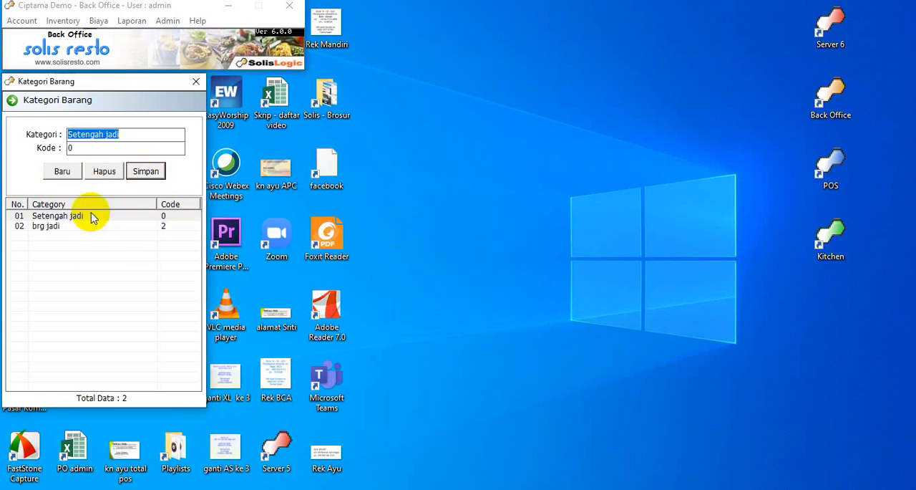
key("Tab")
type("1")
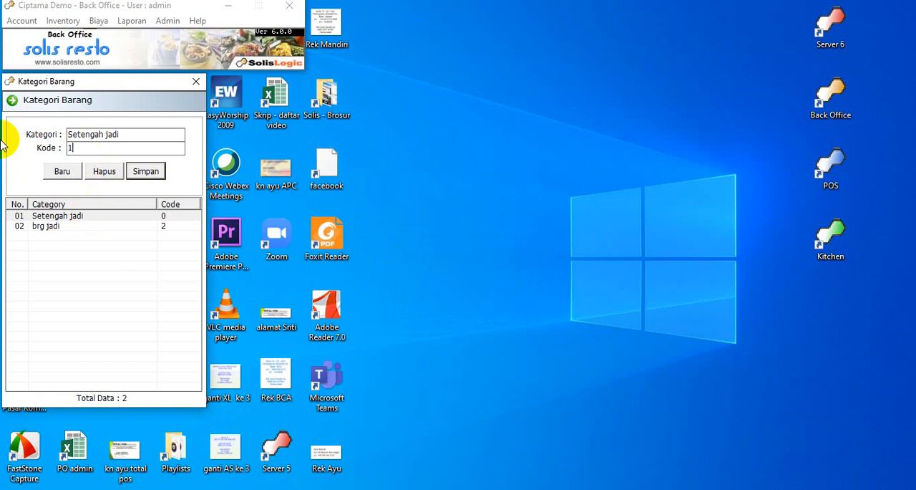
key("Return")
key("Return")
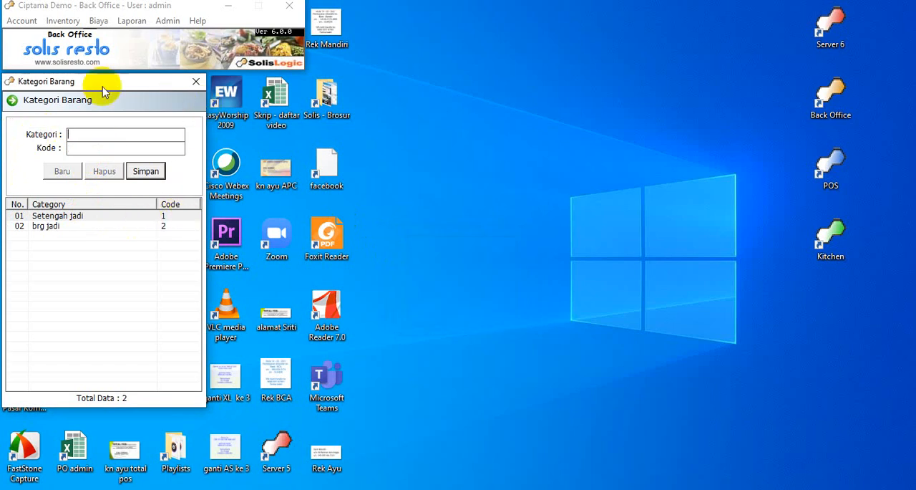
left_click(197, 84)
Open the Sub Kategori Barang settings and save a sub category bumbu with Kode 1 under the Setengah jadi category.
left_click(167, 21)
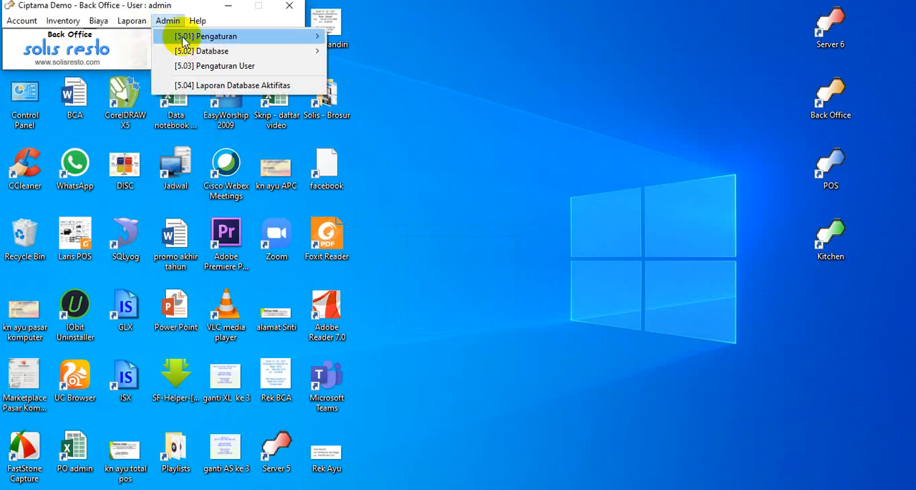
mouse_move(204, 36)
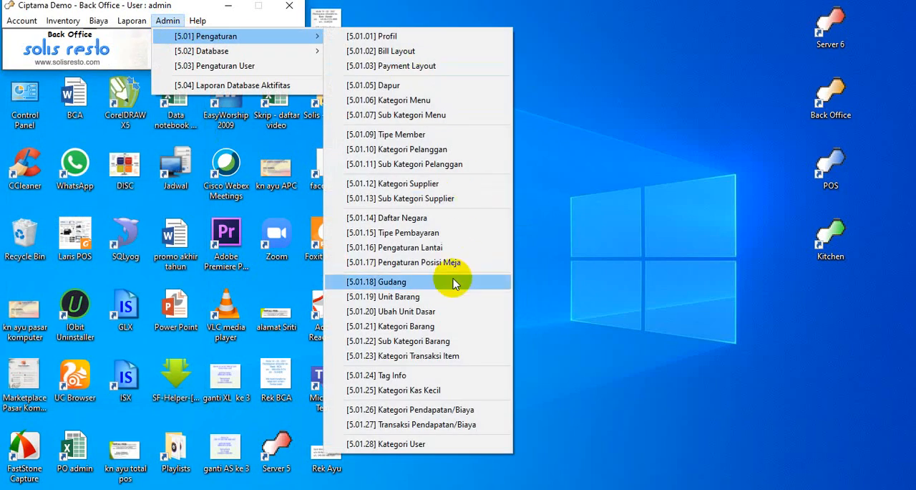
left_click(461, 341)
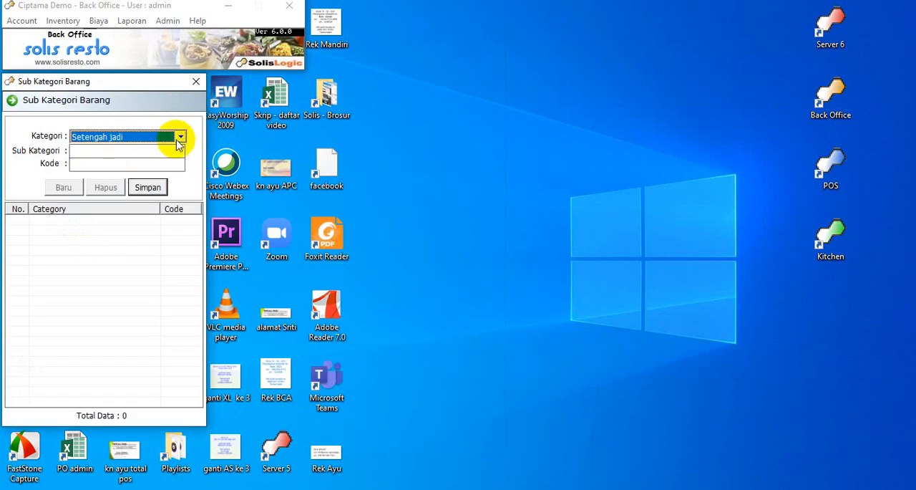
left_click(157, 151)
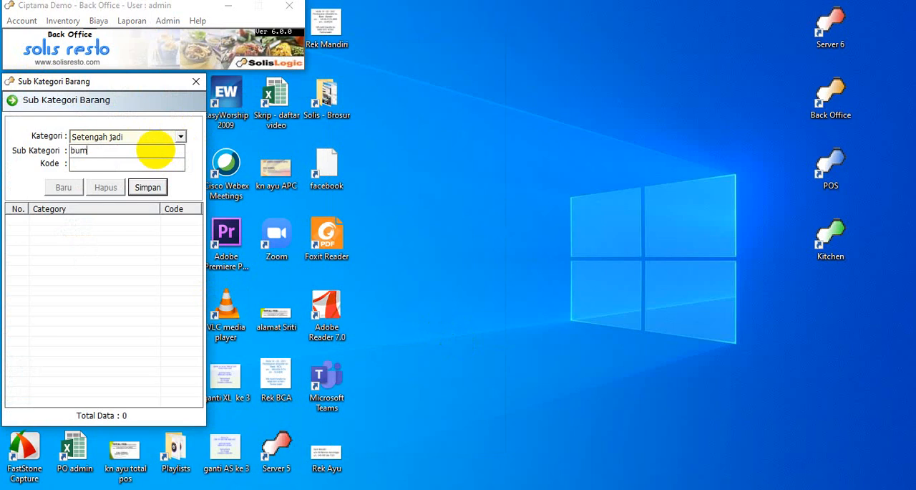
left_click(133, 163)
type("1")
key("Return")
key("Return")
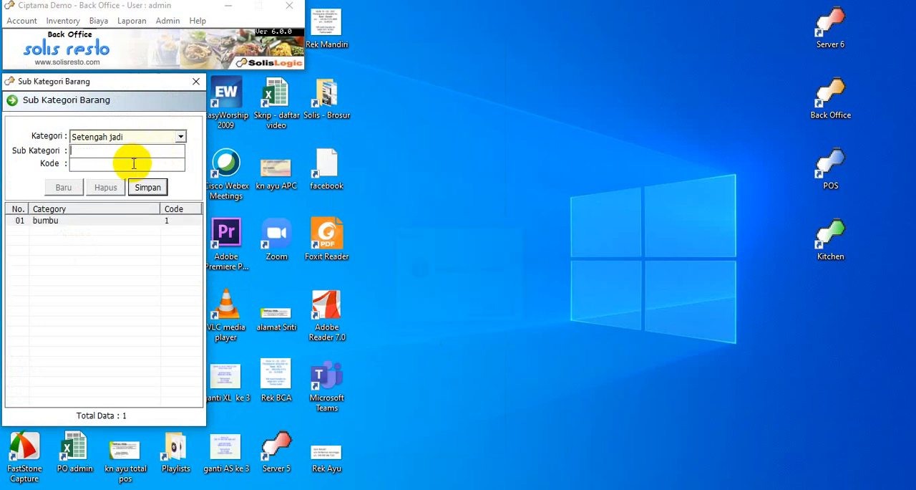
Save a sub category Sambel with Kode 1 under the brg jadi category and close the Sub Kategori Barang window.
left_click(180, 136)
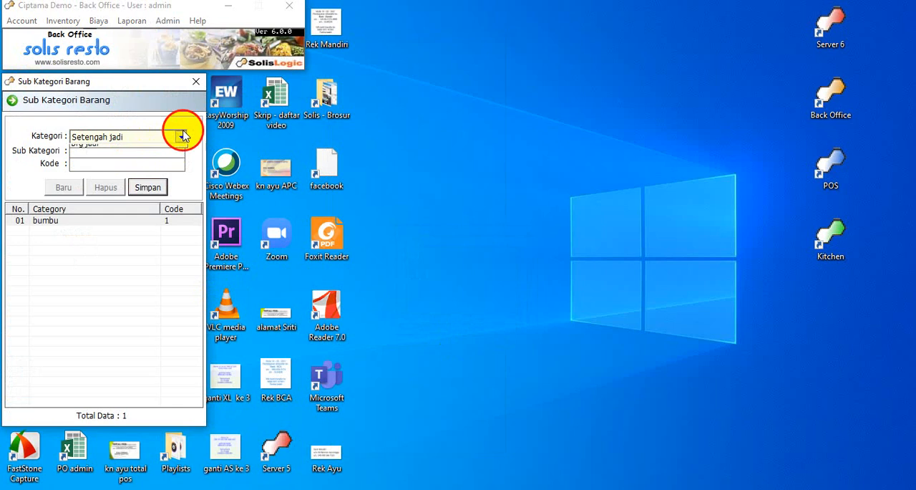
left_click(153, 158)
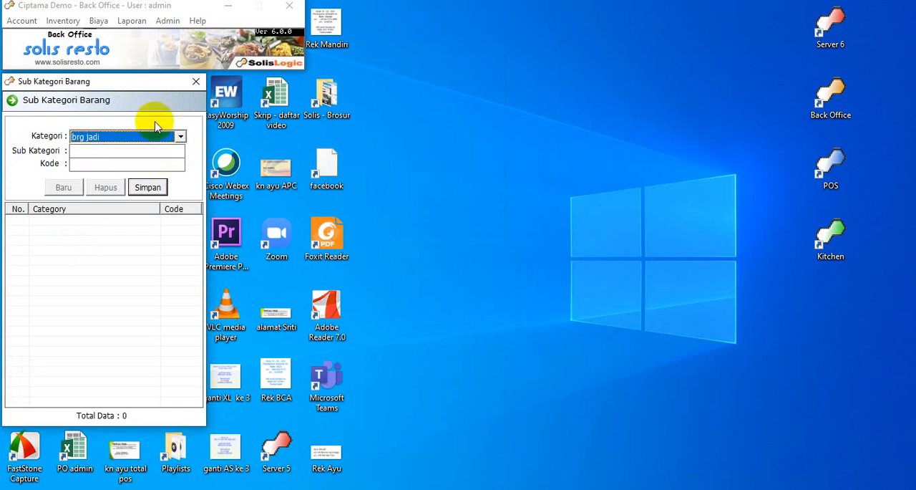
left_click(111, 151)
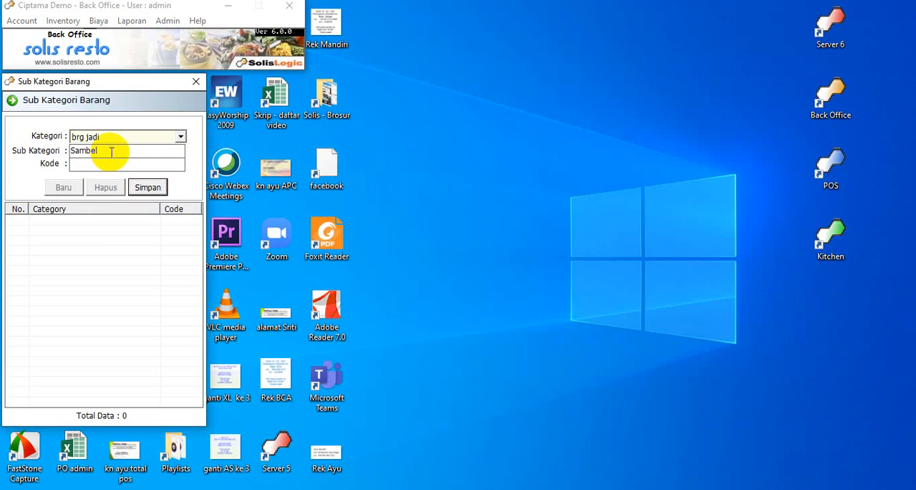
left_click(105, 164)
type("1")
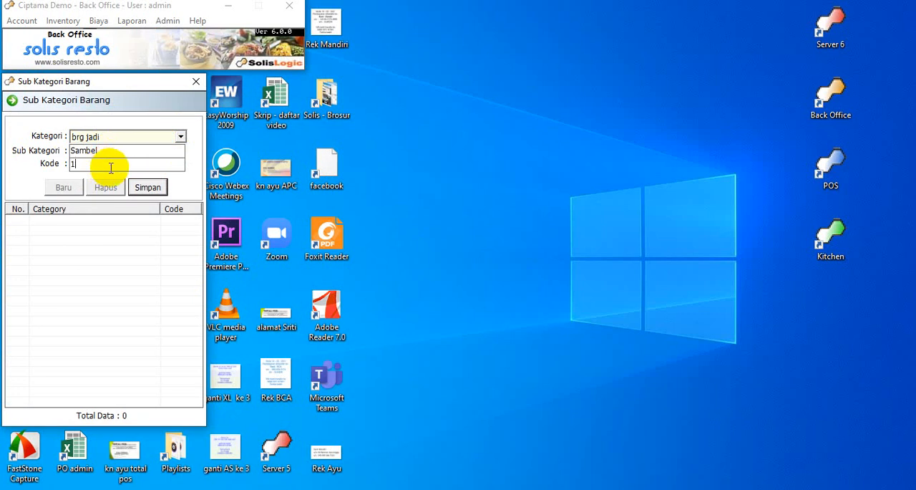
key("Return")
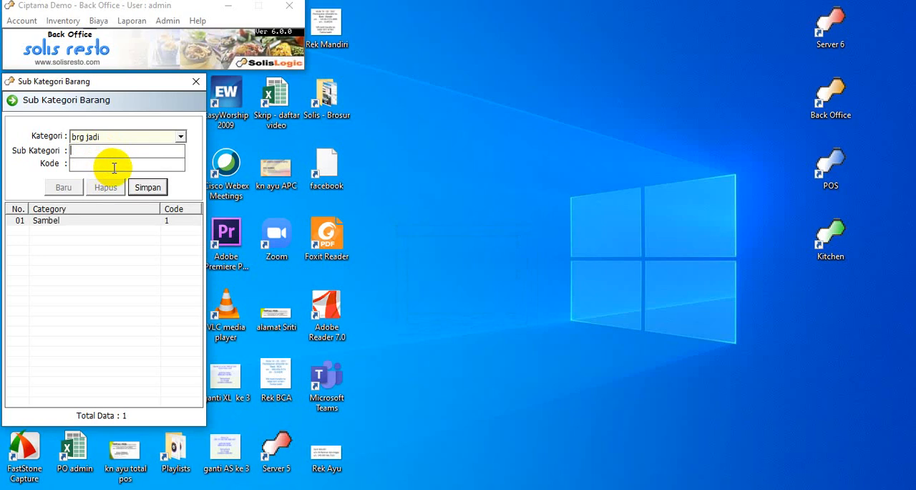
left_click(196, 82)
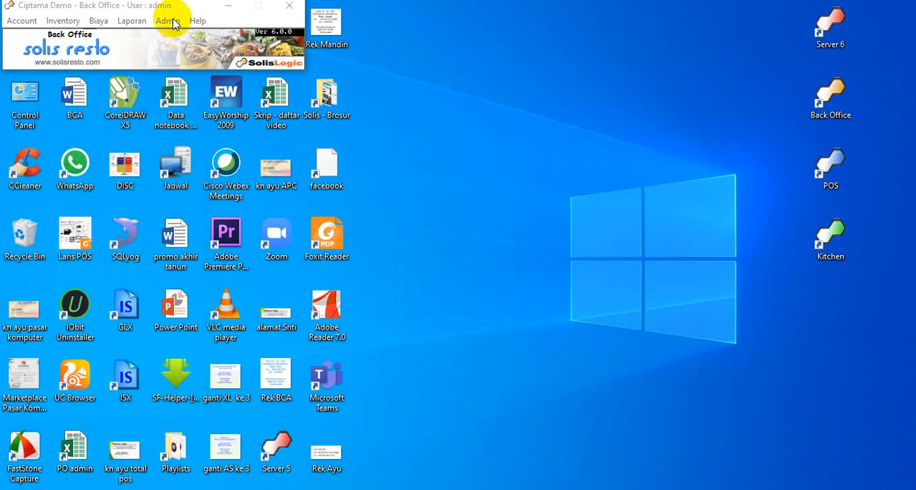
Reopen the Sub Kategori Barang settings to review the saved sub categories and close the window.
left_click(168, 20)
left_click(260, 43)
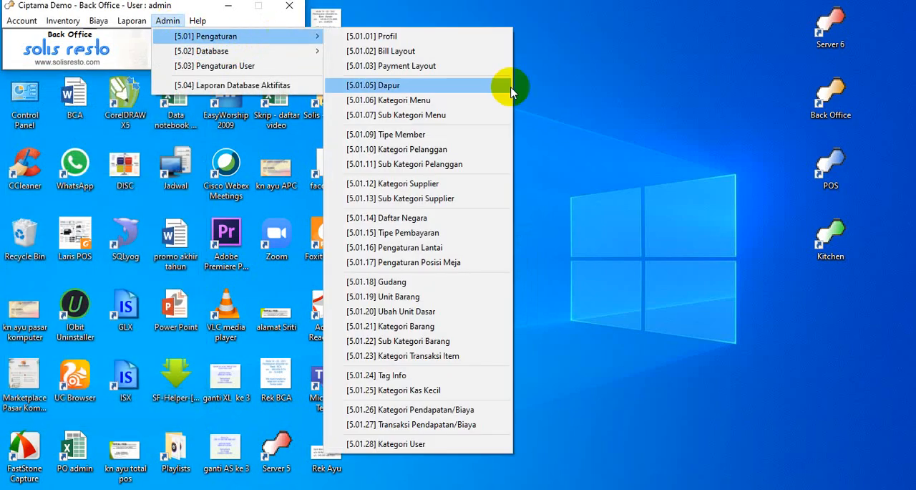
left_click(438, 340)
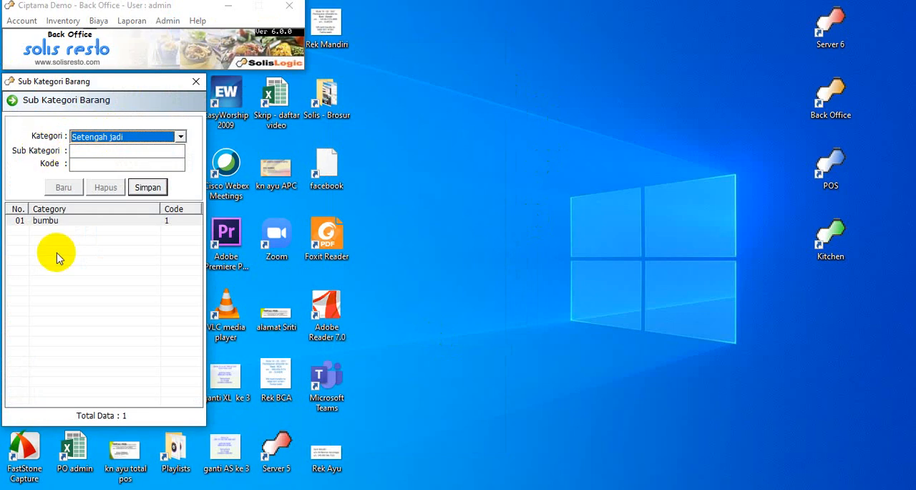
left_click(196, 83)
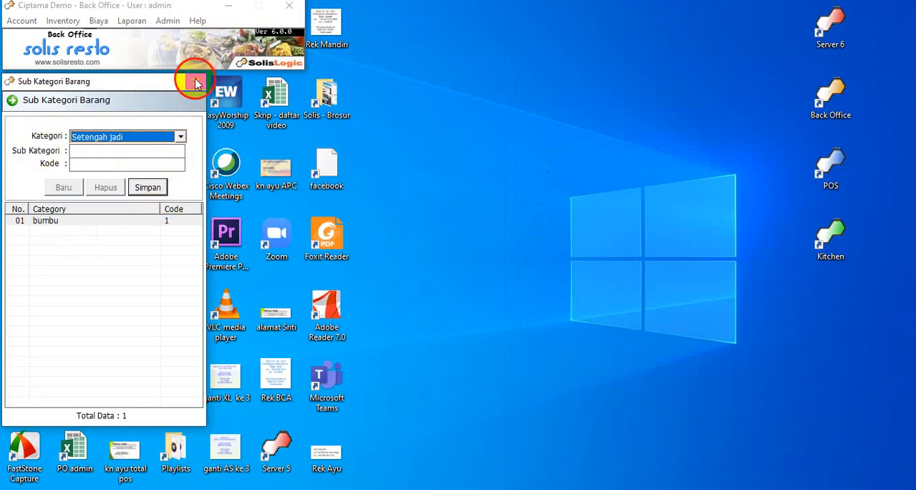
Open the Kategori Transaksi Item settings, look at the listed transaction categories and close the window.
left_click(168, 20)
mouse_move(218, 42)
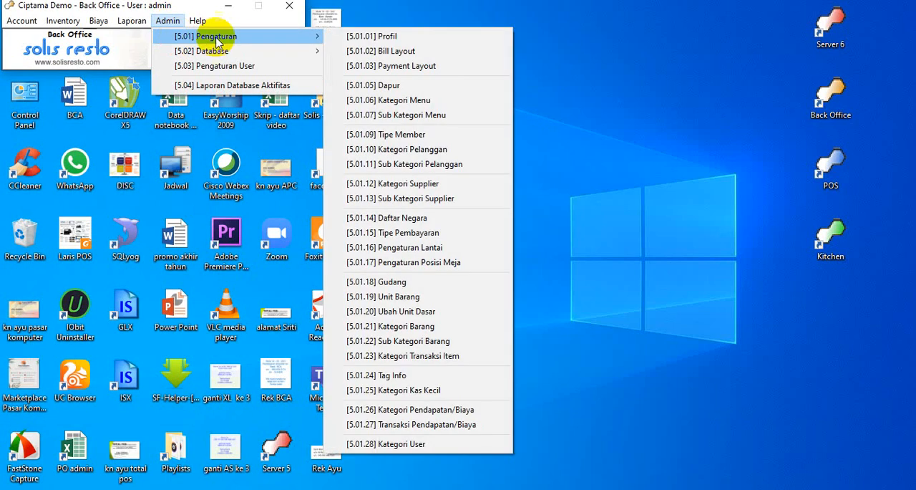
left_click(438, 356)
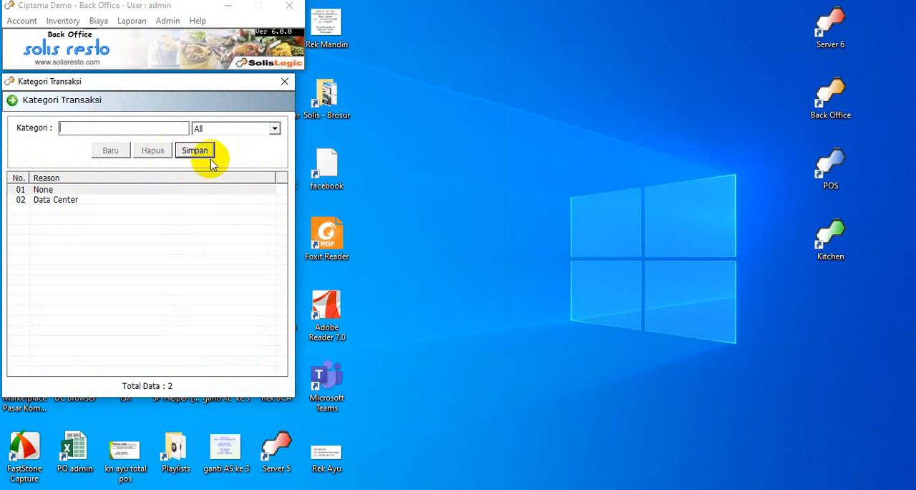
left_click(284, 81)
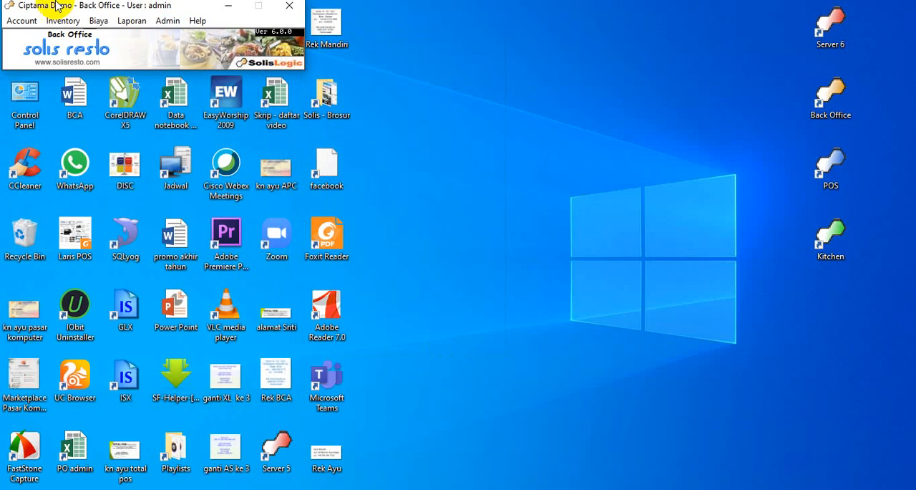
Open the Tag Info settings, add a tag Nongkrong in the empty slot beside Tunangan in the Event group and save.
left_click(167, 21)
left_click(204, 37)
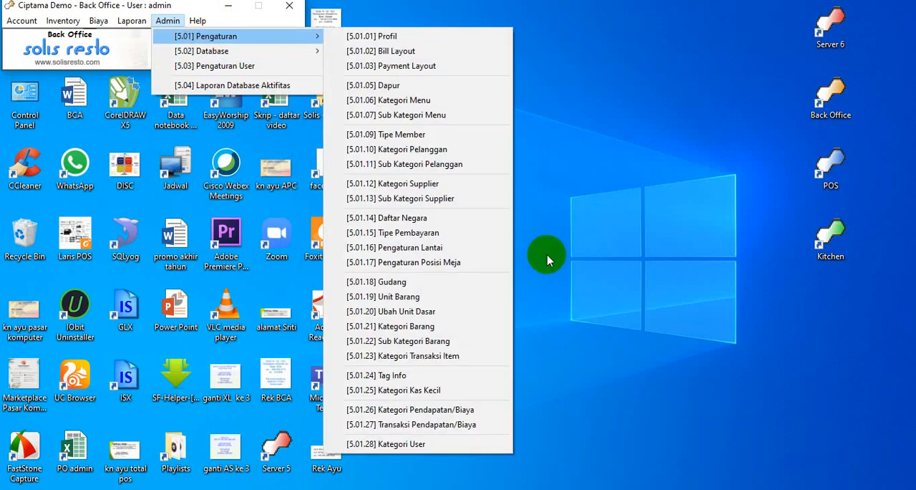
left_click(445, 380)
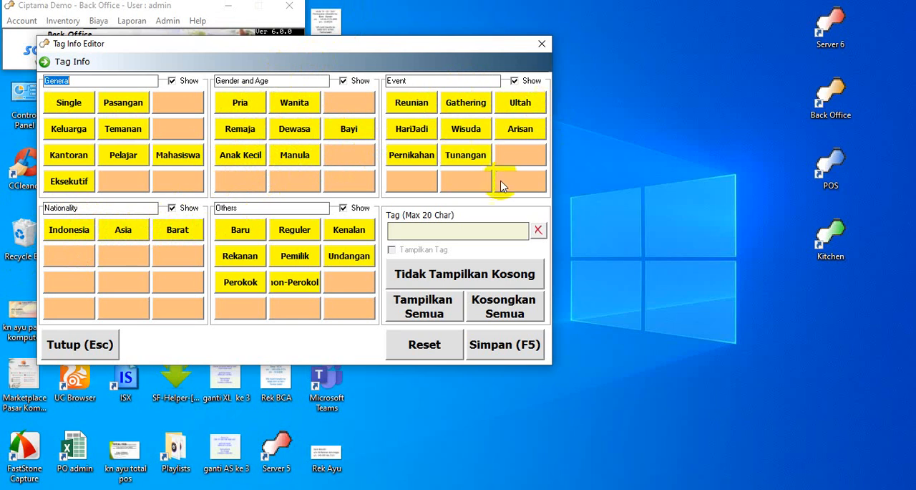
left_click(516, 162)
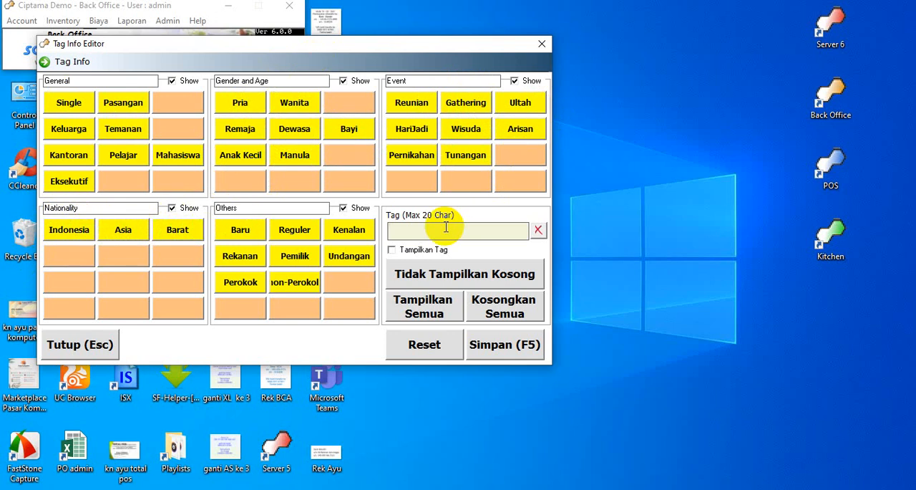
type("Nongkrong")
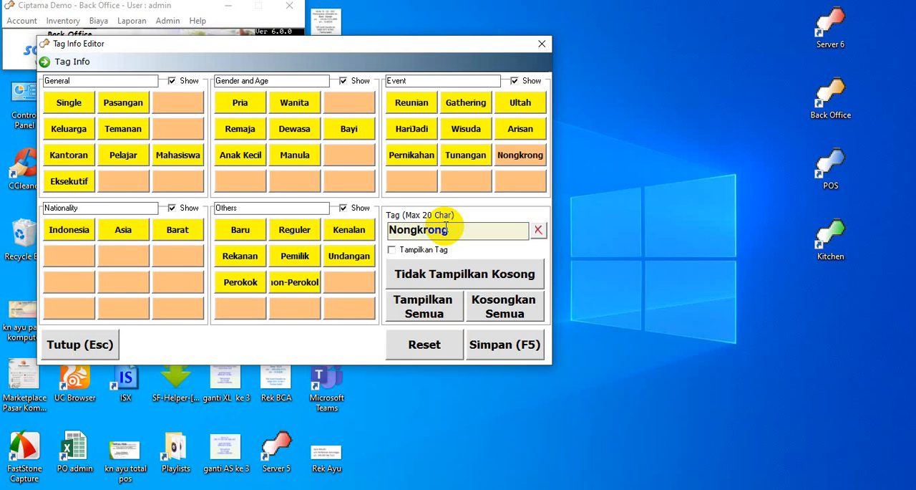
left_click(505, 349)
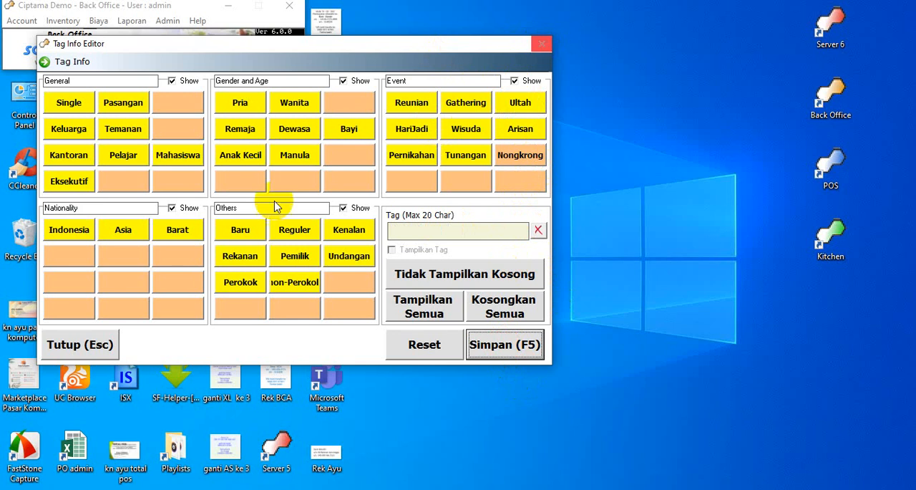
Look at the Anak Kecil tag in the Gender and Age group and close the Tag Info editor.
left_click(621, 164)
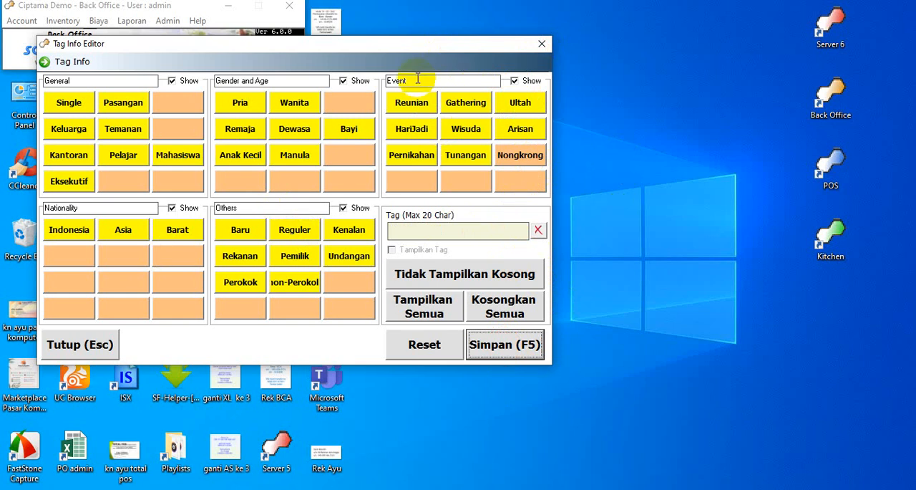
left_click(445, 39)
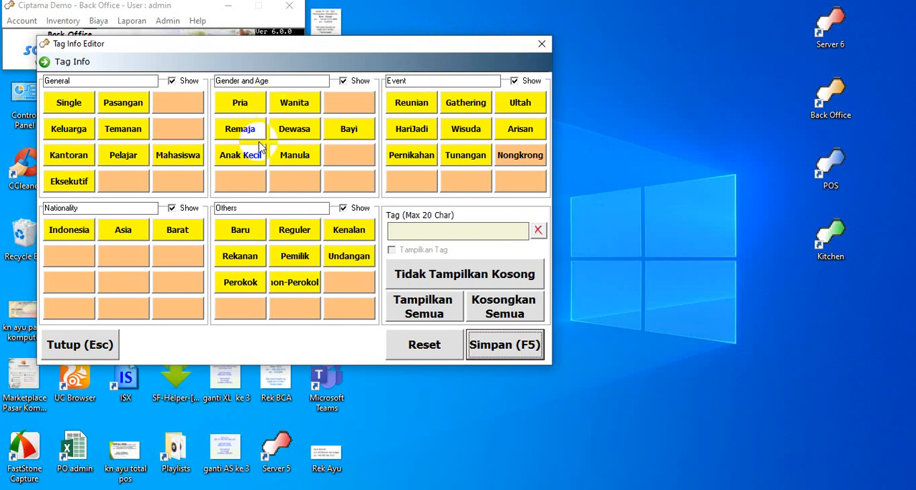
left_click(244, 162)
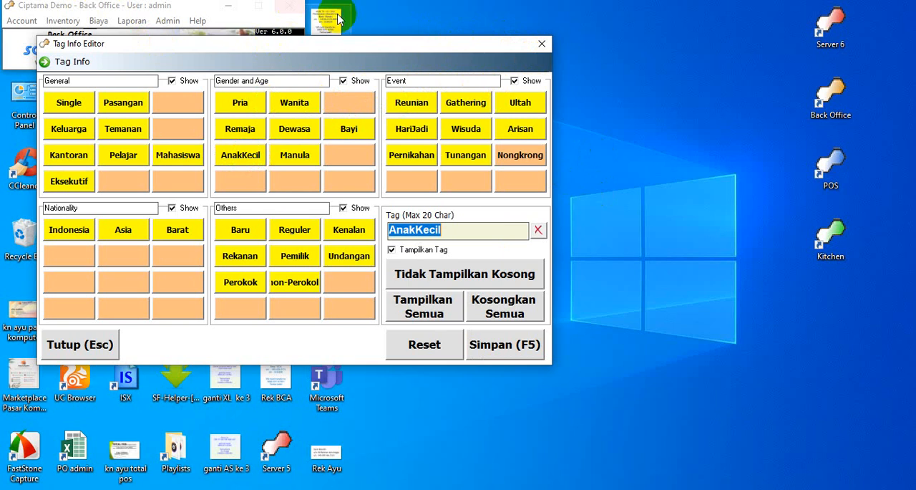
left_click(541, 44)
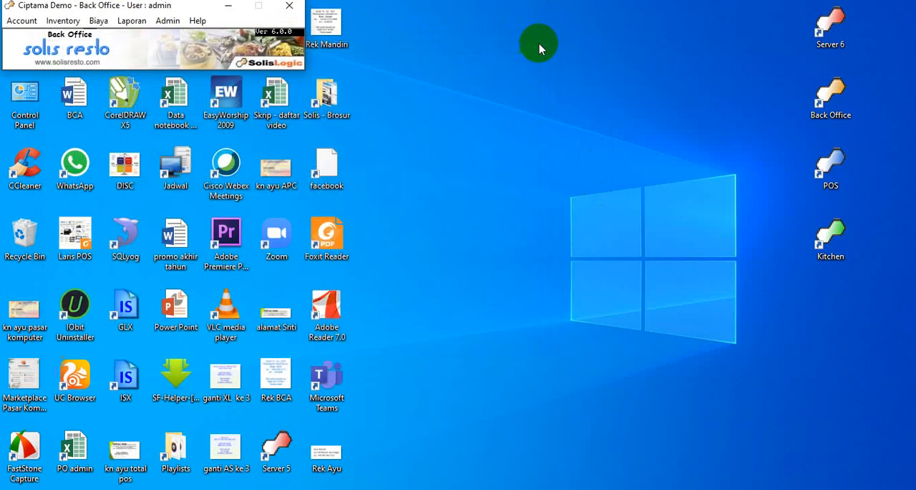
Open the Kategori Kas Kecil settings, view the Komisi, Modal Awal and Modal Tambahan categories with their Tipe and close the window.
left_click(166, 21)
mouse_move(176, 36)
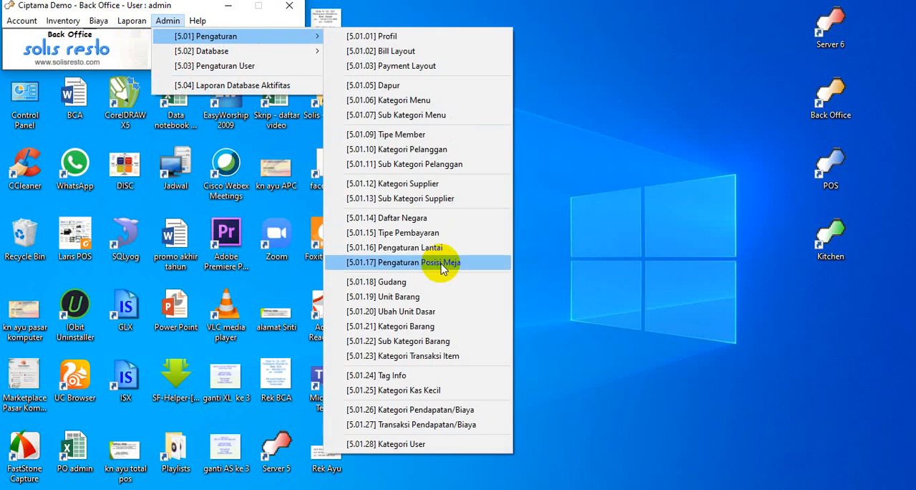
left_click(458, 390)
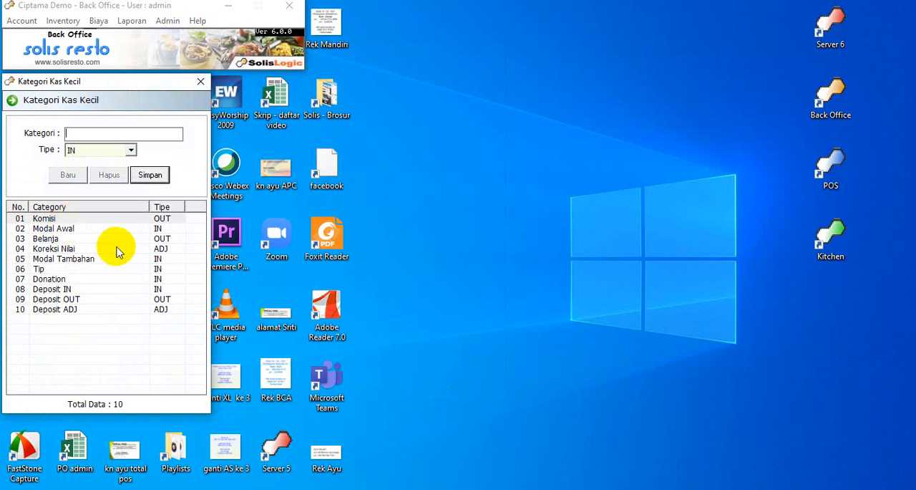
left_click(94, 219)
double_click(94, 224)
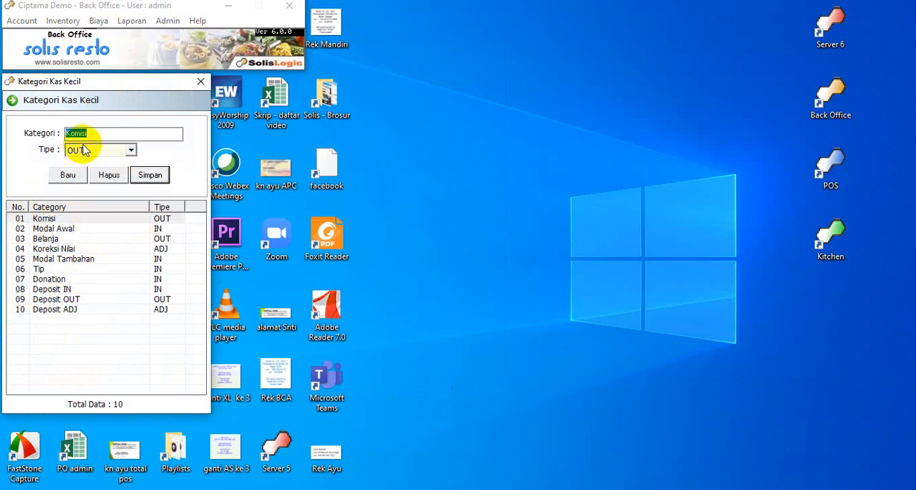
double_click(91, 229)
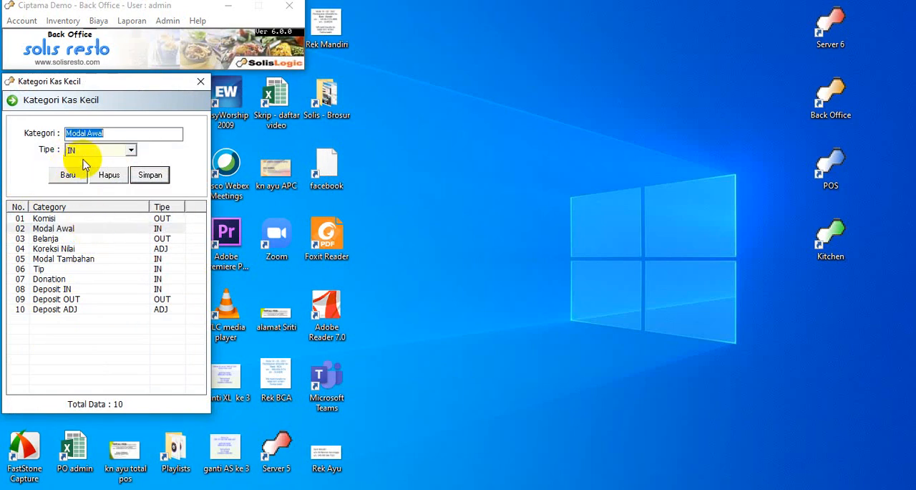
double_click(77, 218)
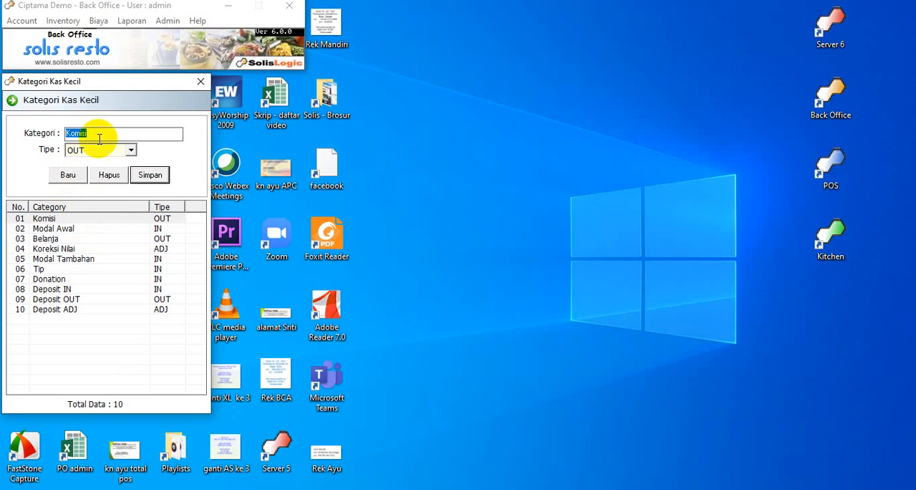
double_click(66, 259)
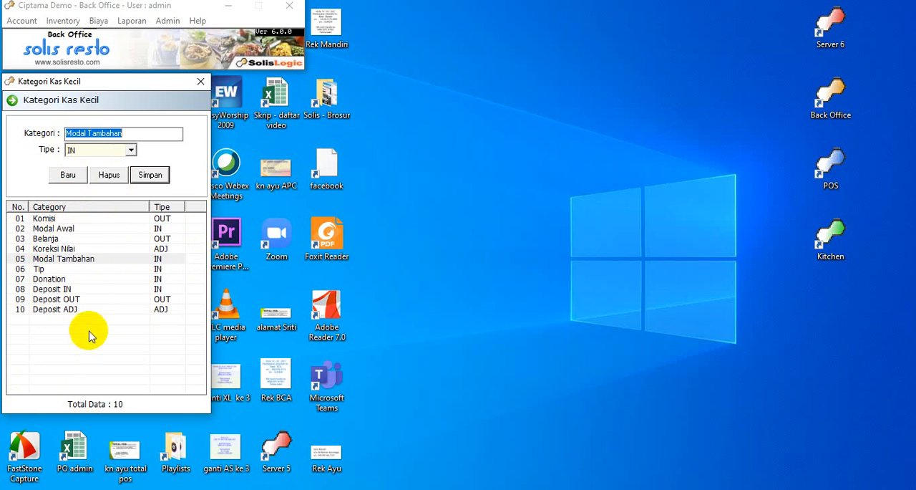
left_click(205, 85)
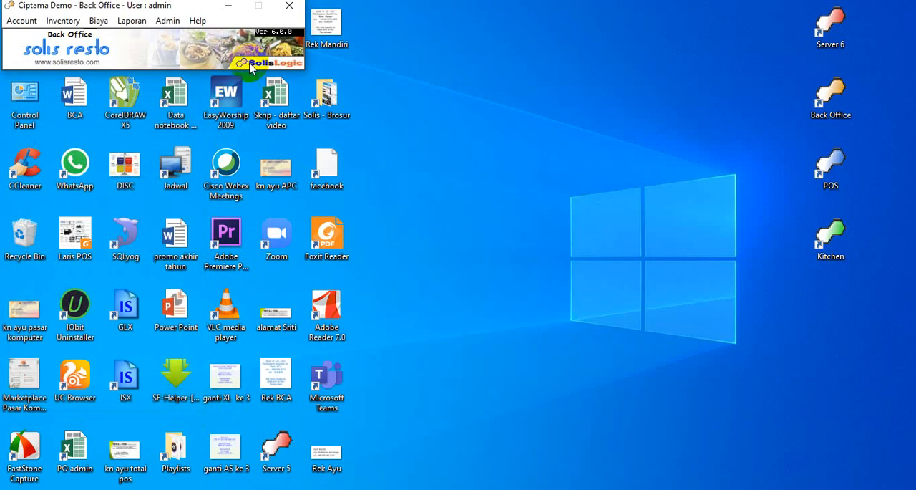
Open the Kategori Pendapatan/Biaya settings, add a PENDAPATAN category with code 1 named sewa tempat and save it.
left_click(167, 21)
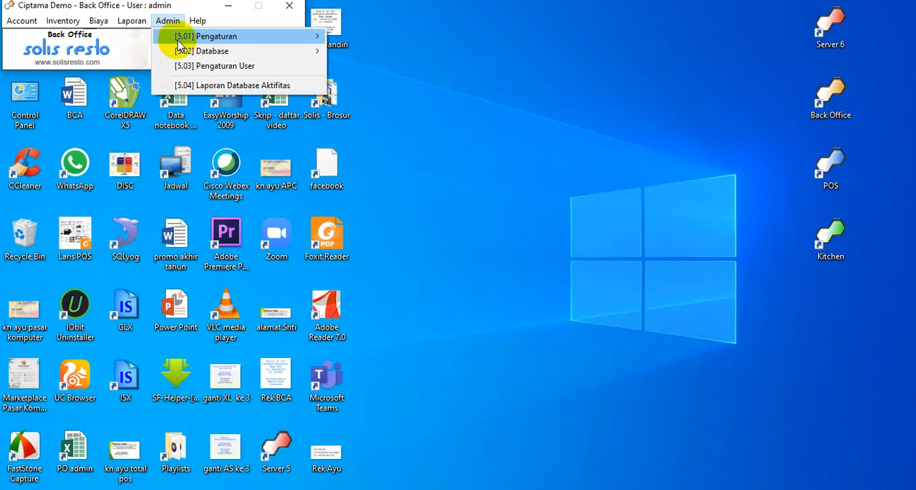
mouse_move(169, 36)
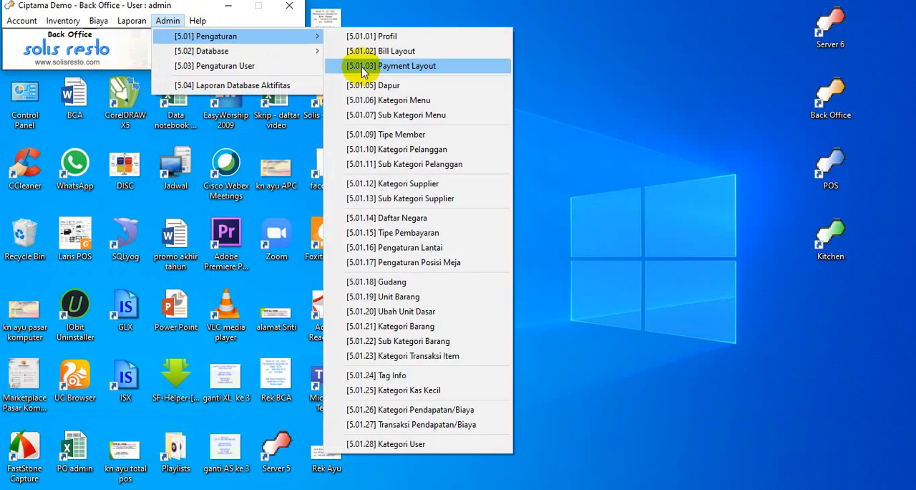
left_click(453, 413)
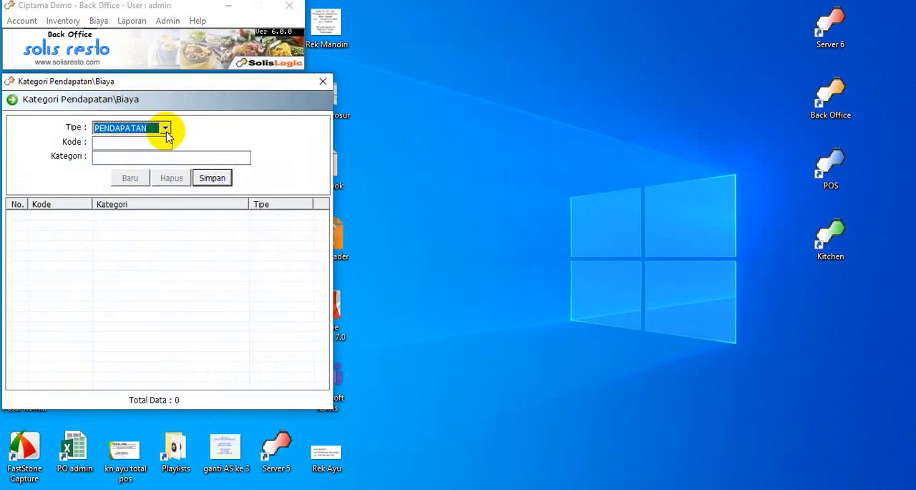
left_click(158, 144)
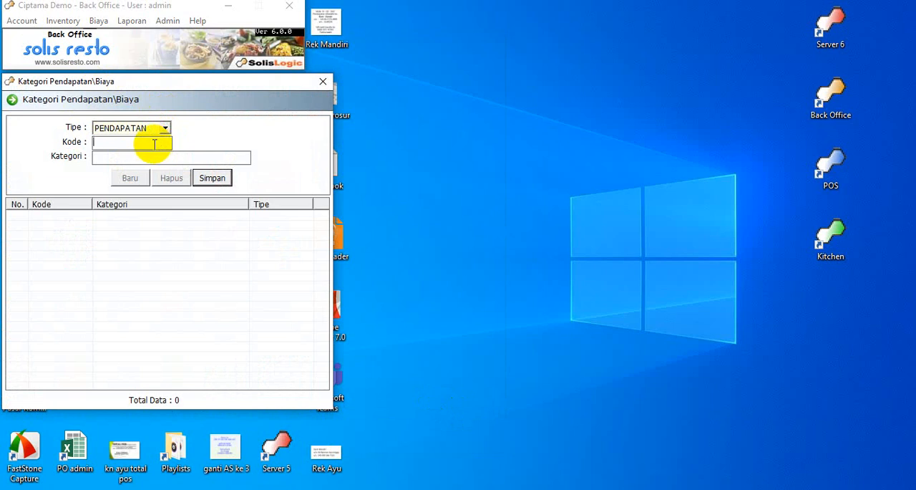
type("1")
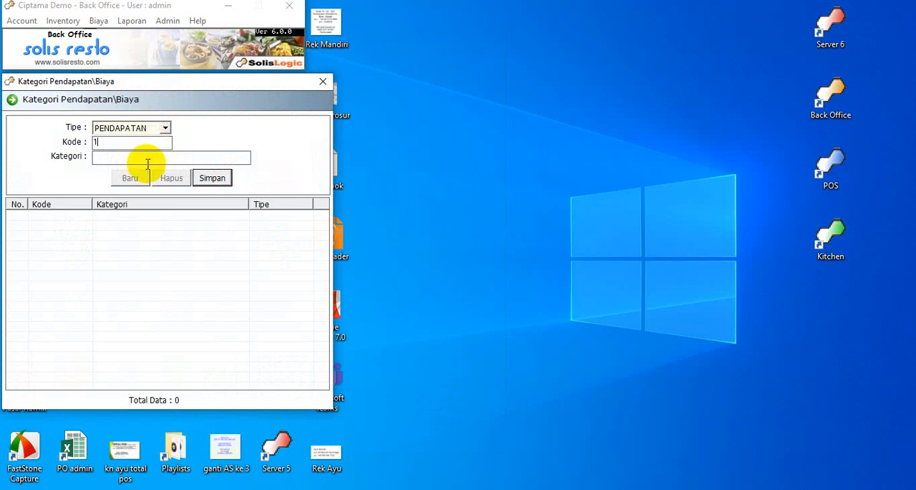
left_click(146, 160)
type("sewa tempat")
left_click(210, 178)
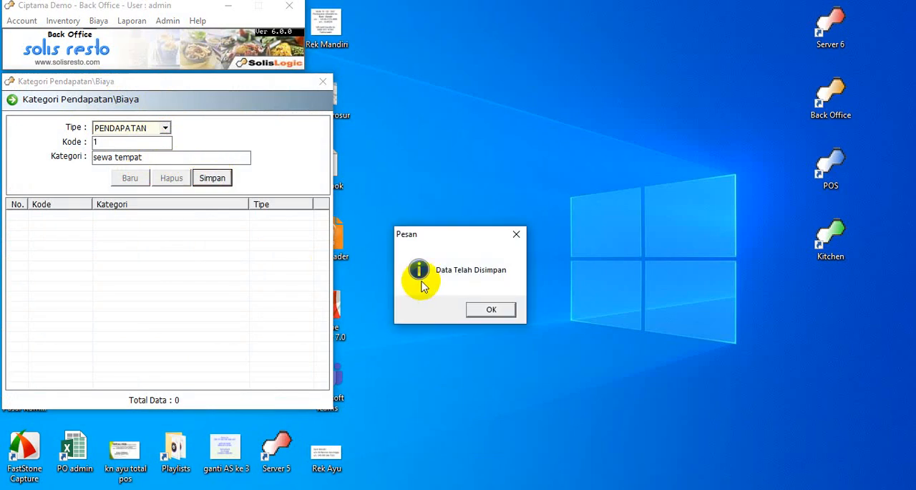
key("Return")
Enter a category of type BIAYA with code 1 named iklan di sosmed and try to save it.
left_click(166, 129)
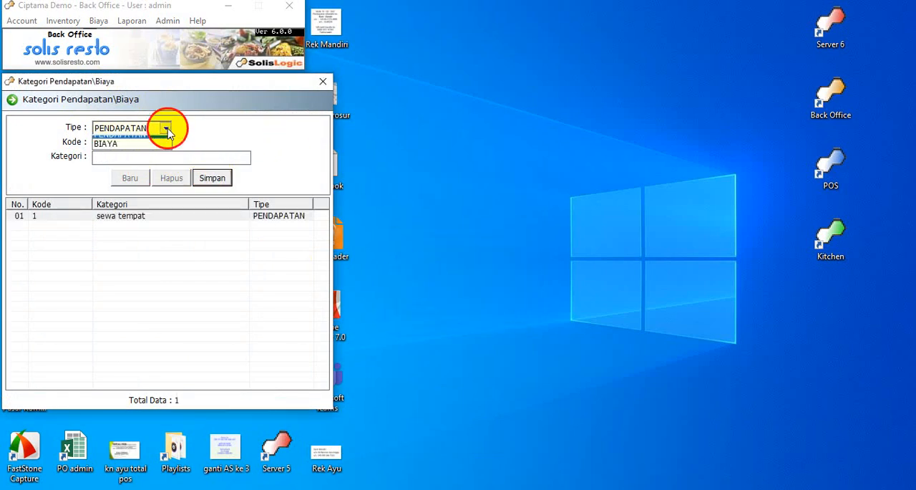
left_click(153, 143)
left_click(155, 143)
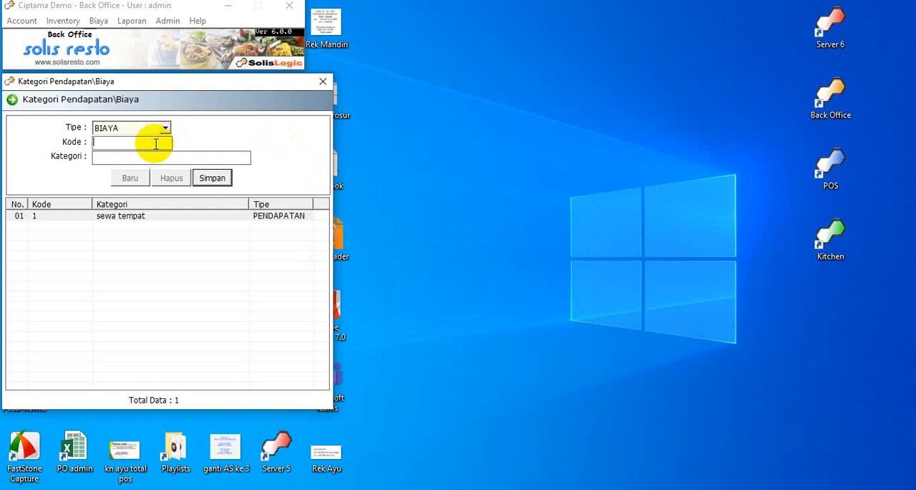
type("1")
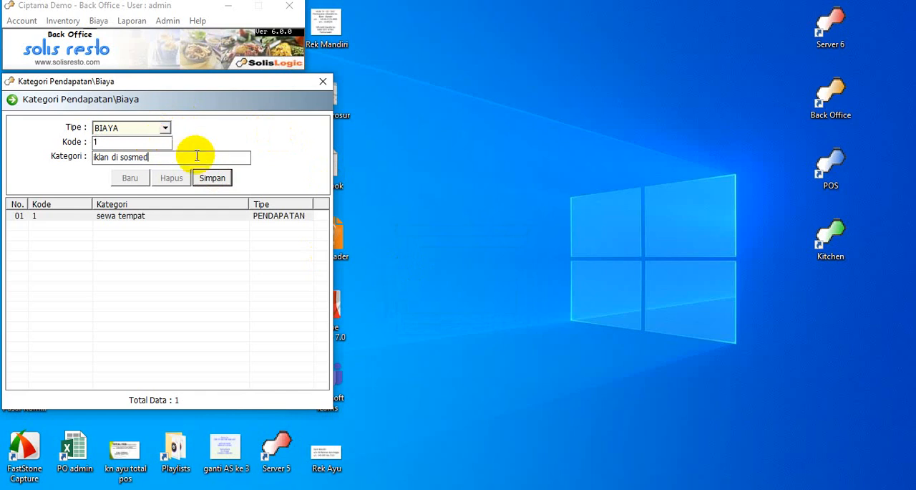
left_click(213, 178)
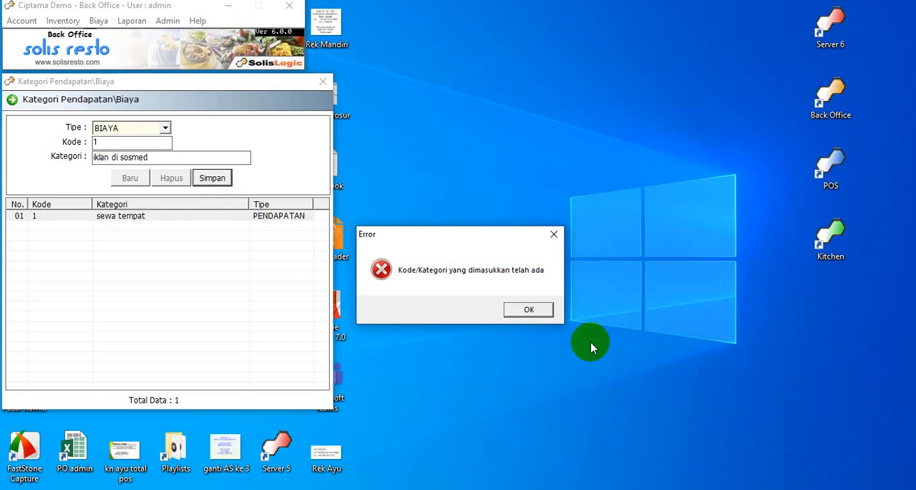
key("Return")
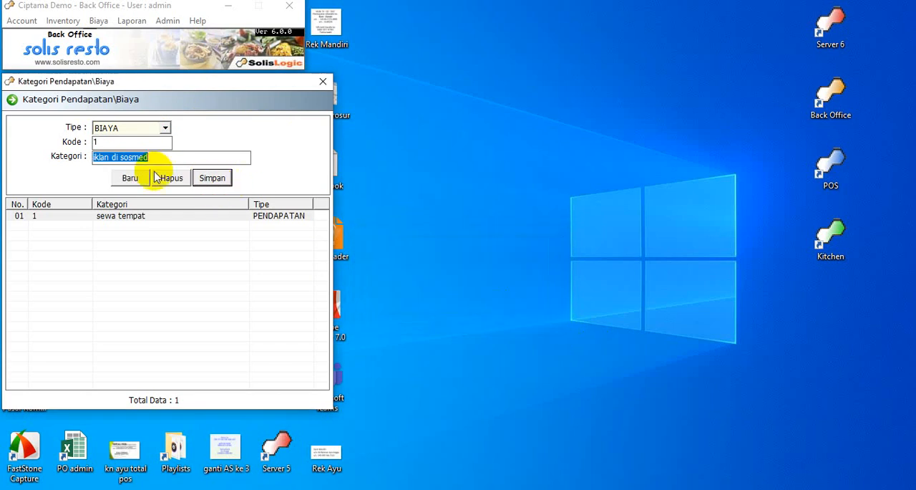
Change the code of the iklan di sosmed category to 2 and save it.
left_click_drag(170, 143, 83, 142)
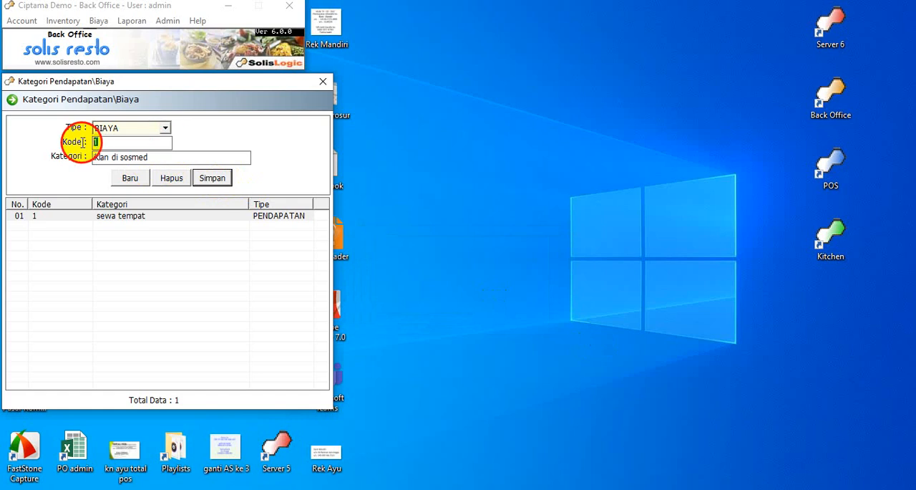
type("2")
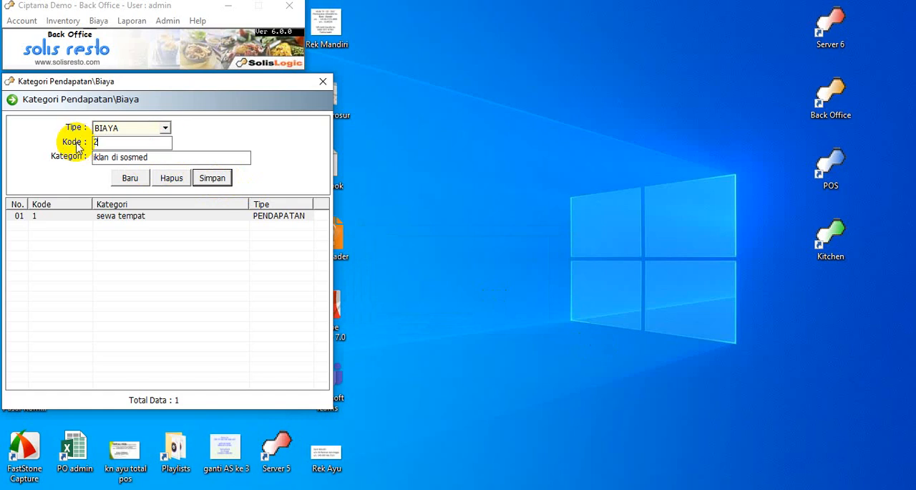
left_click(212, 179)
left_click(501, 313)
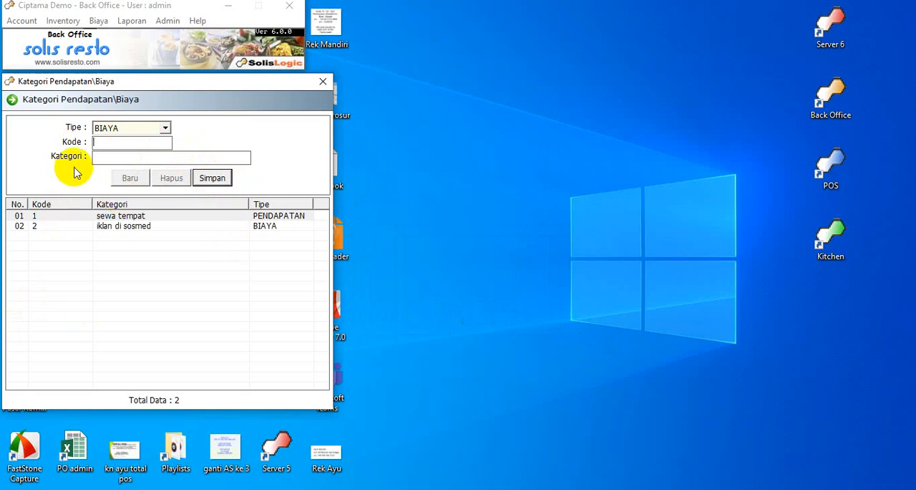
Look through the BIAYA and PENDAPATAN type options and close the Kategori Pendapatan/Biaya window.
left_click(164, 128)
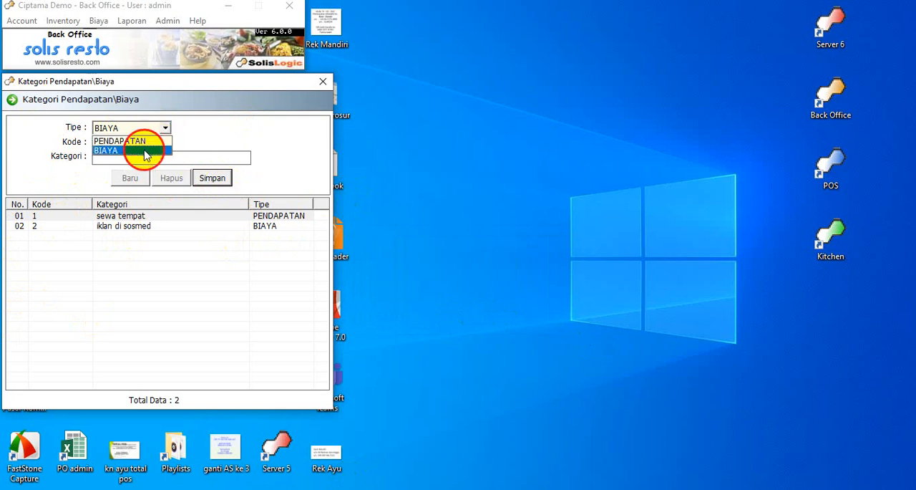
left_click(145, 151)
left_click(165, 128)
left_click(162, 140)
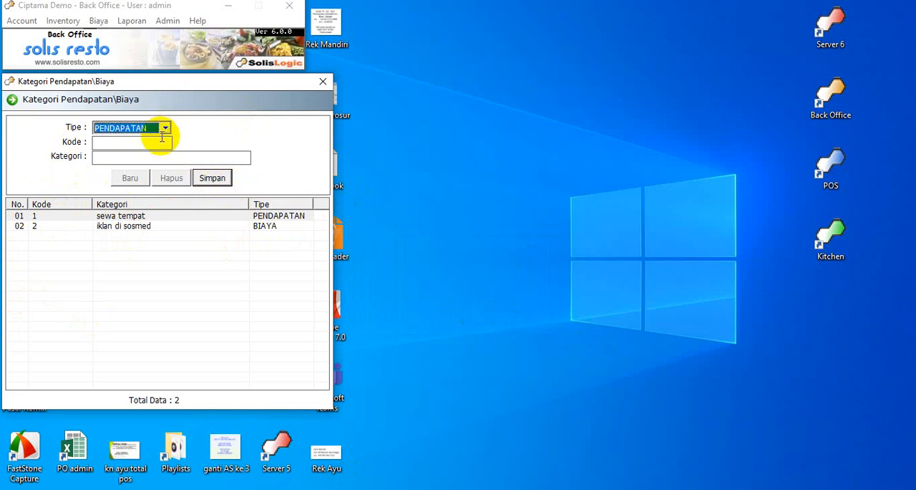
left_click(323, 81)
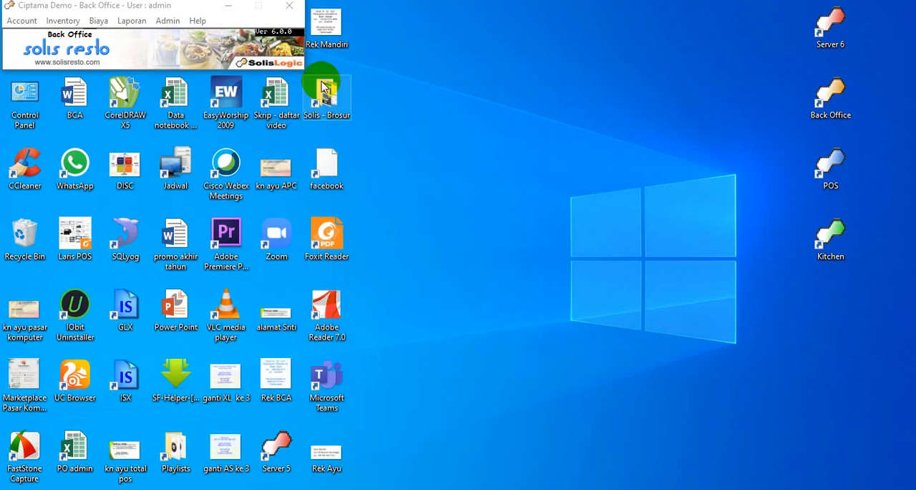
Open the Transaksi Pendapatan/Biaya settings and choose the sewa tempat category for the PENDAPATAN type.
left_click(167, 21)
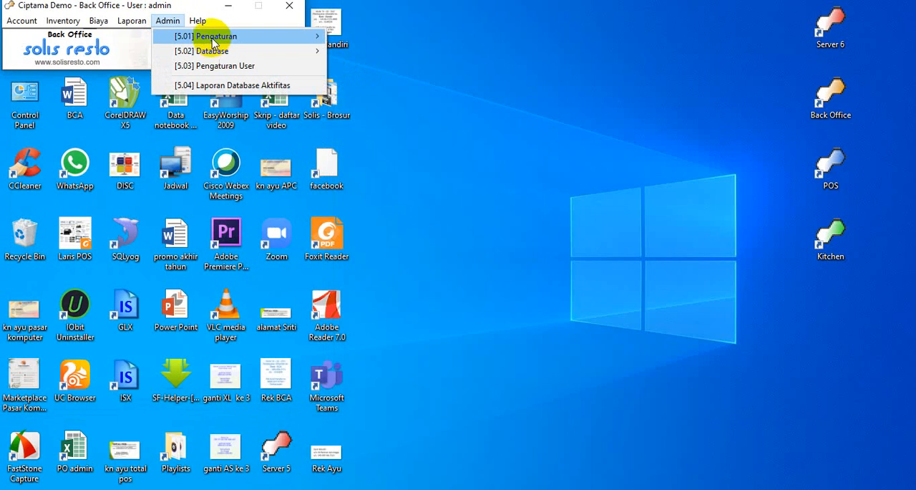
mouse_move(209, 42)
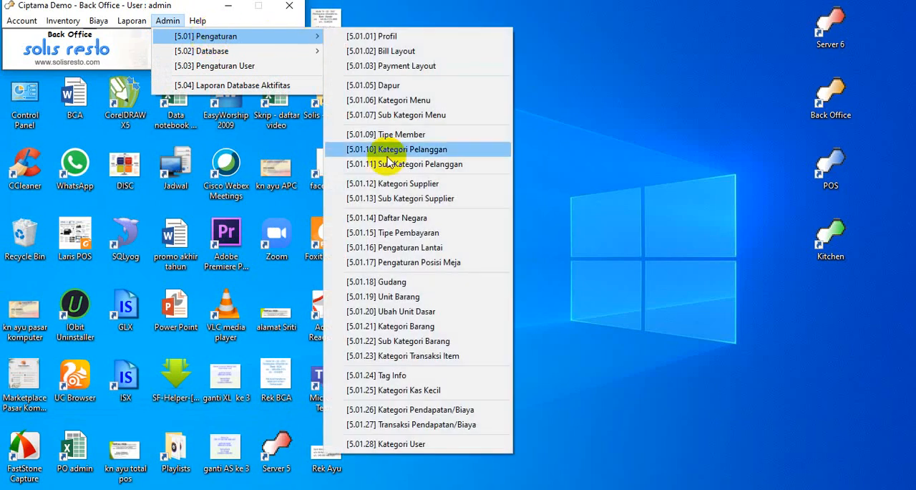
left_click(413, 429)
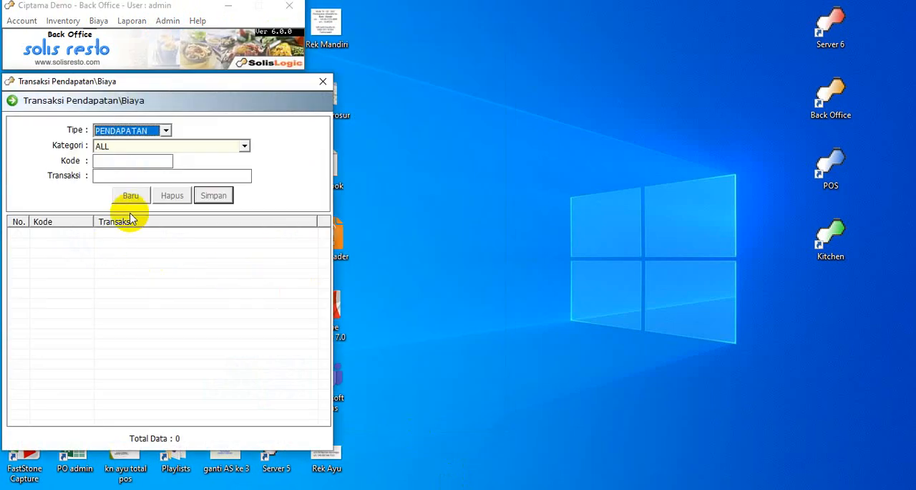
left_click(243, 147)
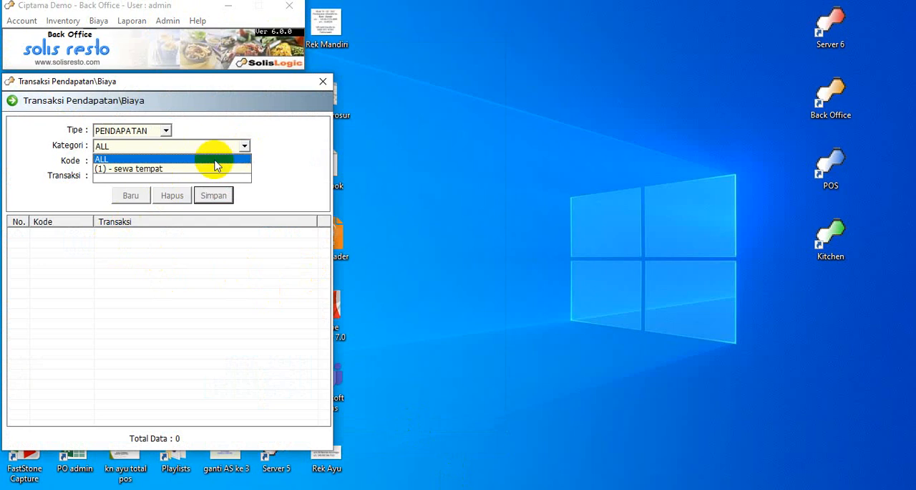
left_click(196, 169)
Add a transaction with code 1 named sewakan stand dekat taman, save it and close the window.
left_click(122, 161)
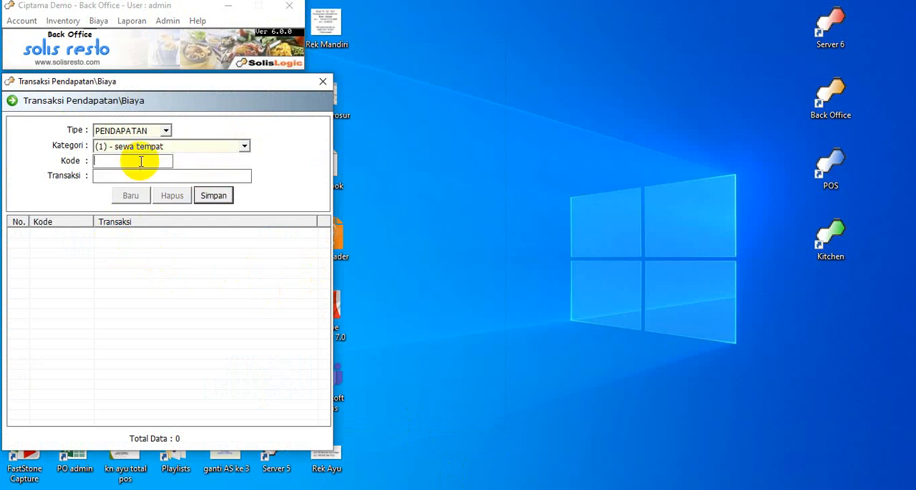
type("1")
key("Tab")
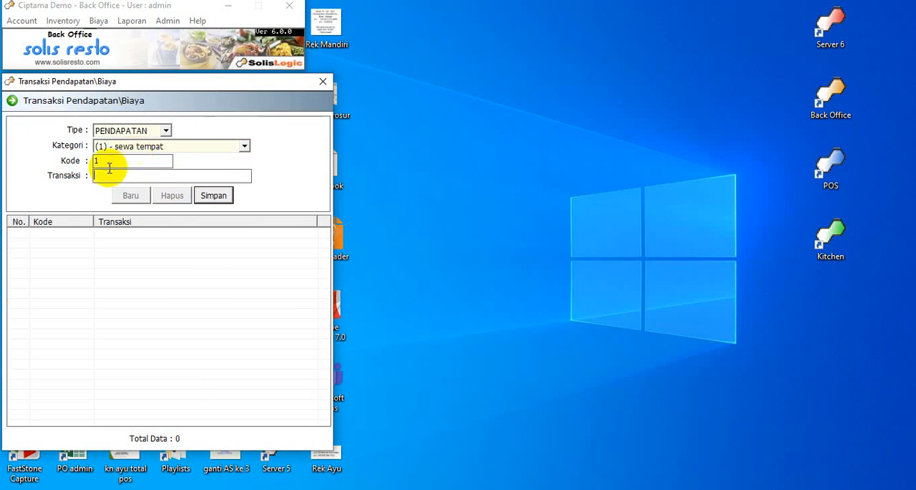
type("sewakan stan")
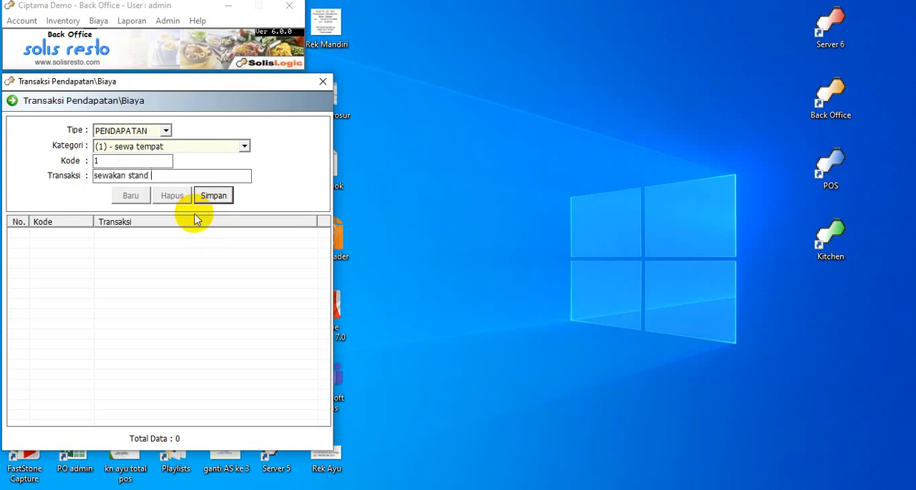
type("dekat taman")
left_click(213, 198)
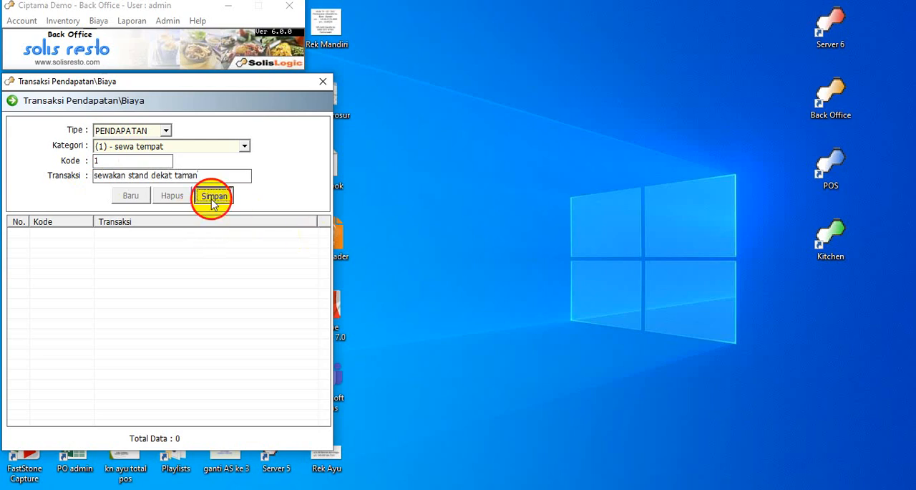
left_click(502, 313)
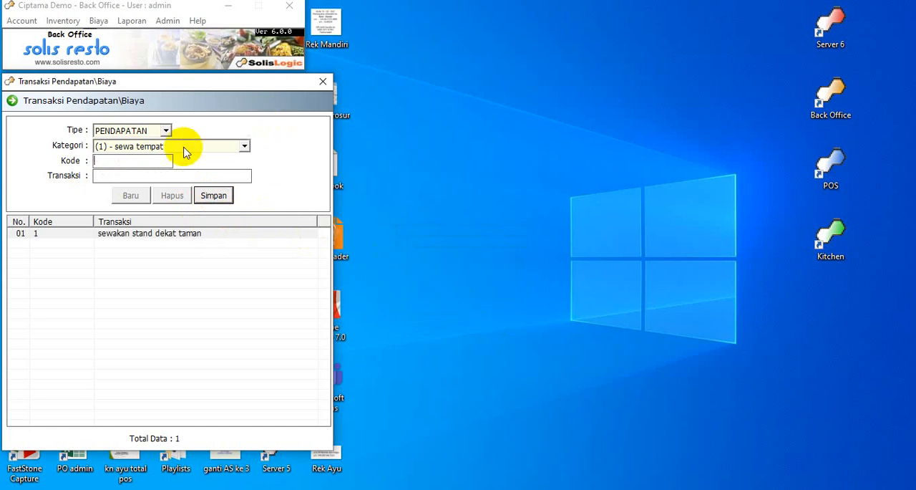
left_click(321, 81)
Open the Kategori User settings, rename the Karyawan category as Karyawan tetap and save it.
left_click(166, 21)
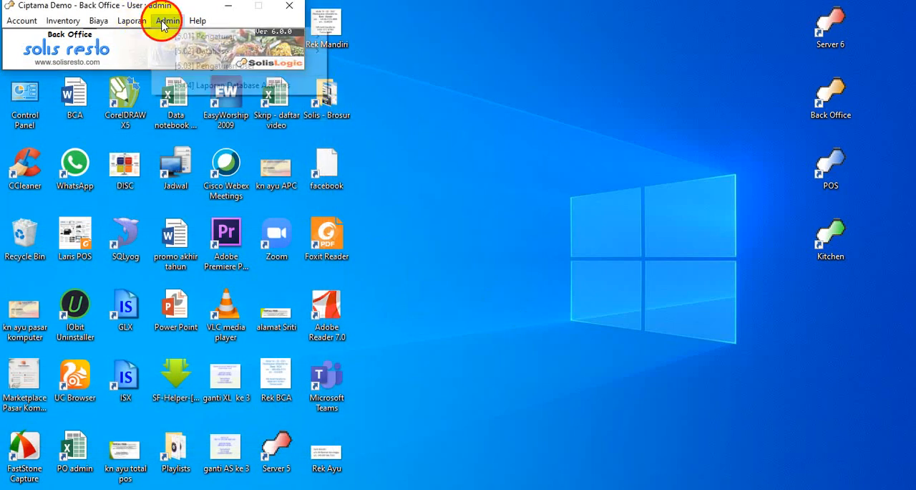
mouse_move(172, 41)
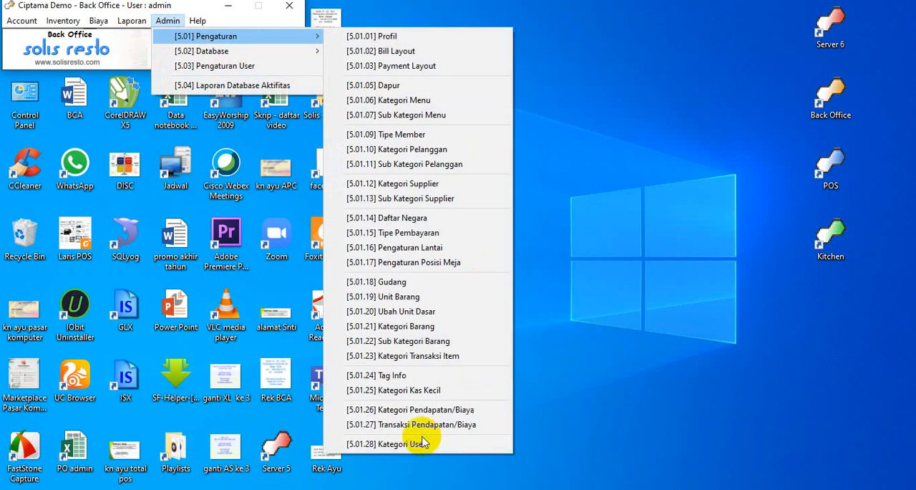
left_click(401, 443)
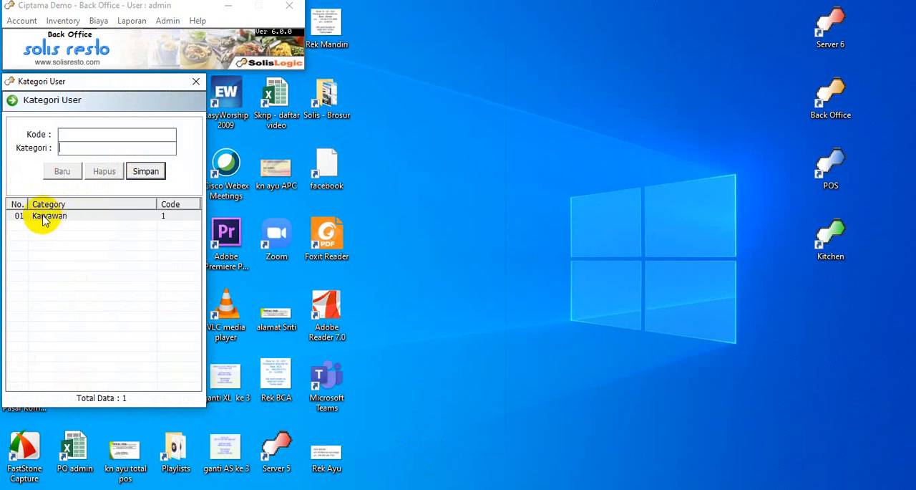
left_click(102, 221)
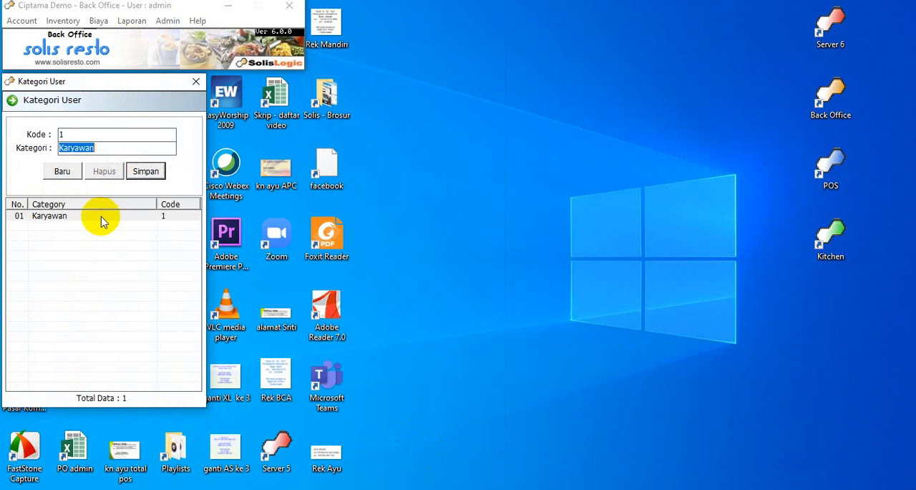
left_click(104, 147)
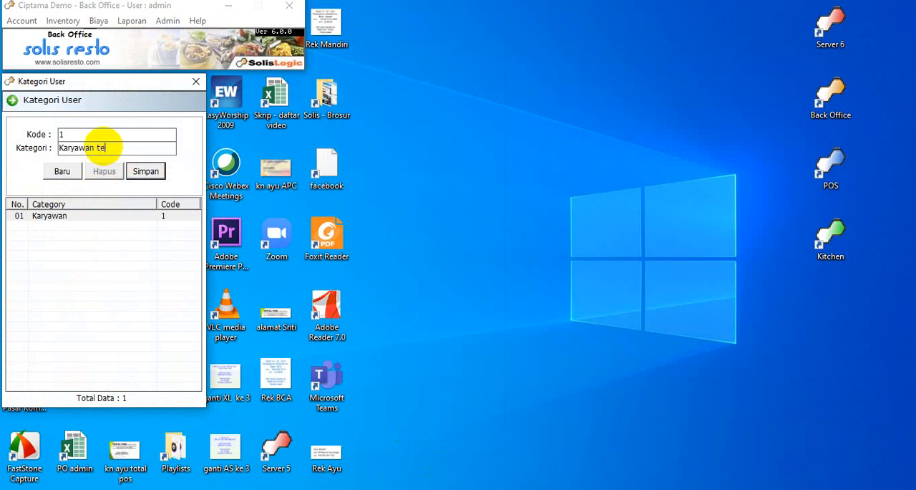
type("tetap")
left_click(156, 179)
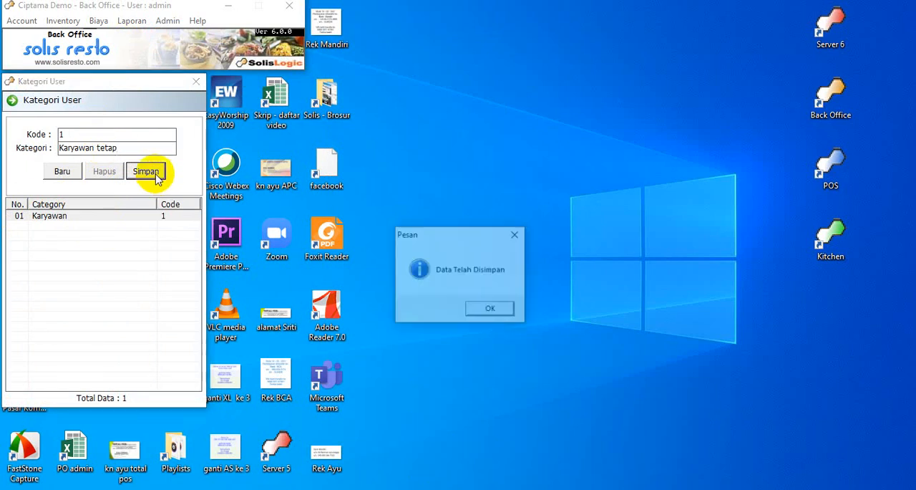
left_click(476, 309)
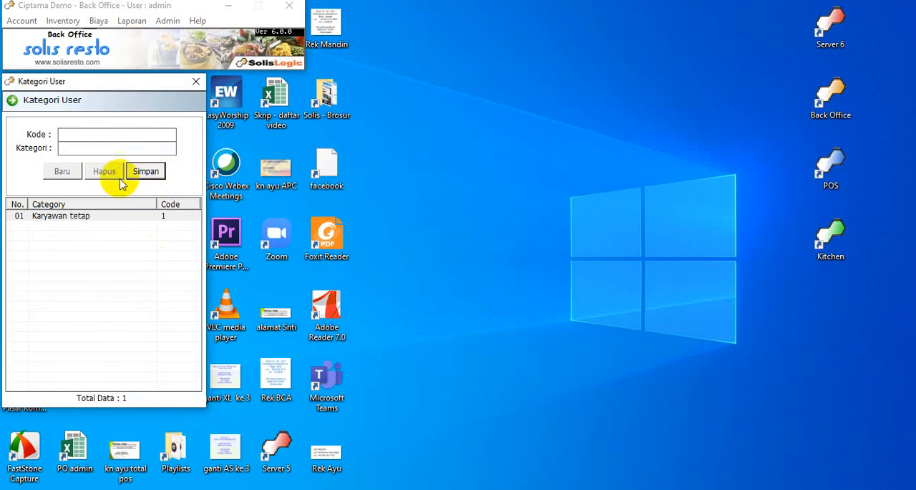
Try to add a user category with code 2 named DW, and dismiss the resulting message.
left_click(72, 131)
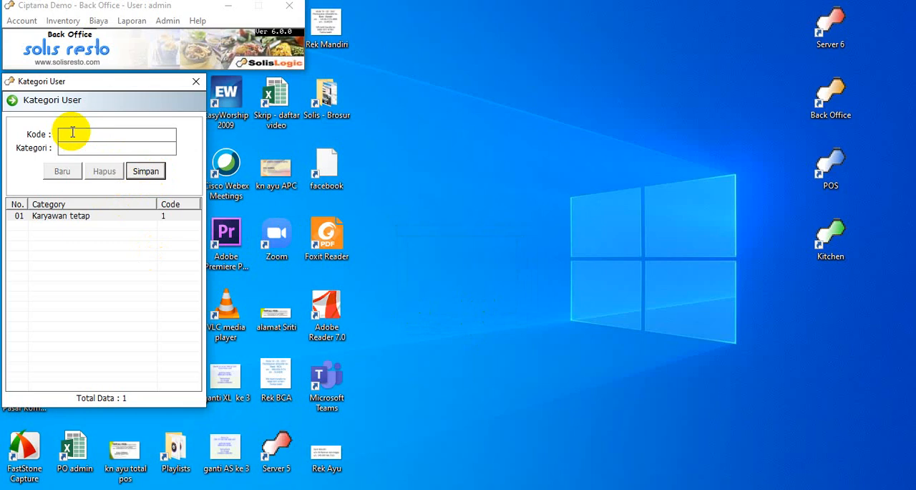
left_click(73, 148)
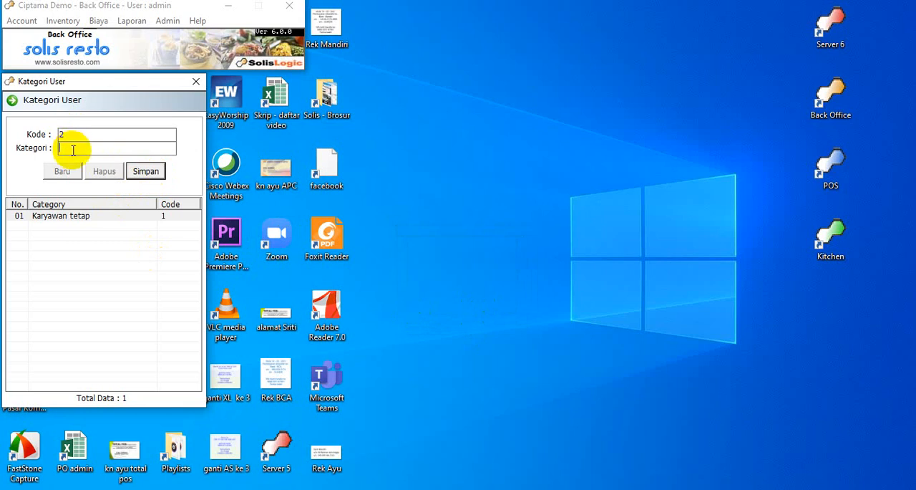
type("DW")
left_click(145, 171)
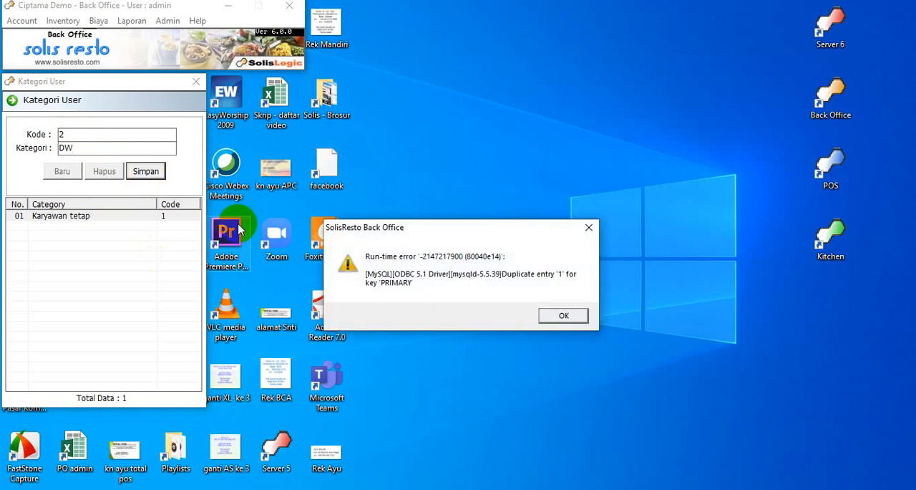
left_click(577, 322)
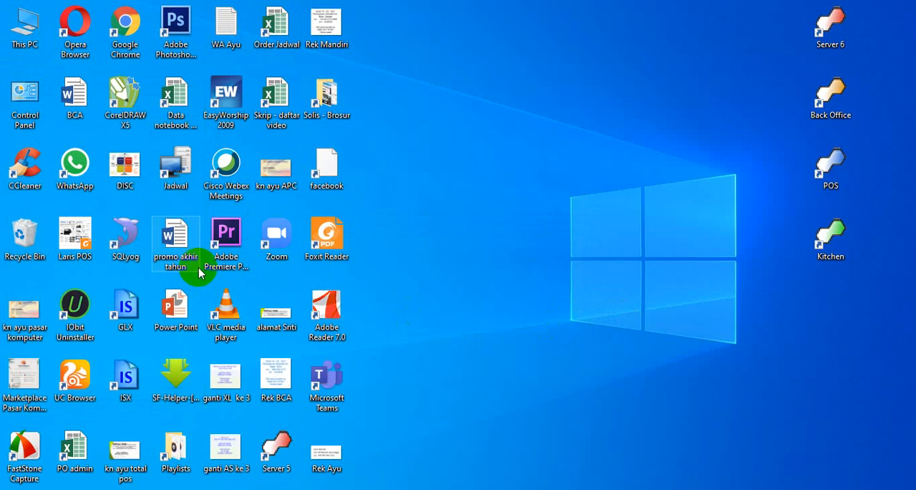
Relaunch the Solis Resto Back Office application from the desktop.
left_click(835, 108)
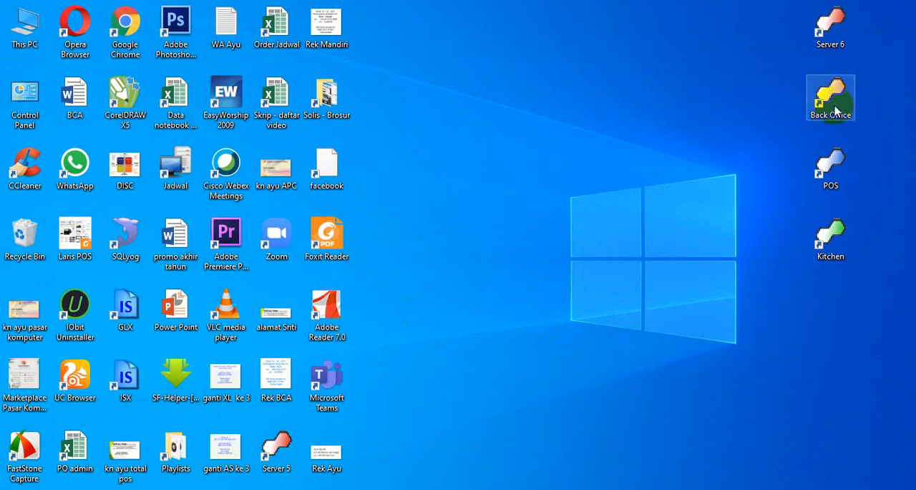
double_click(837, 108)
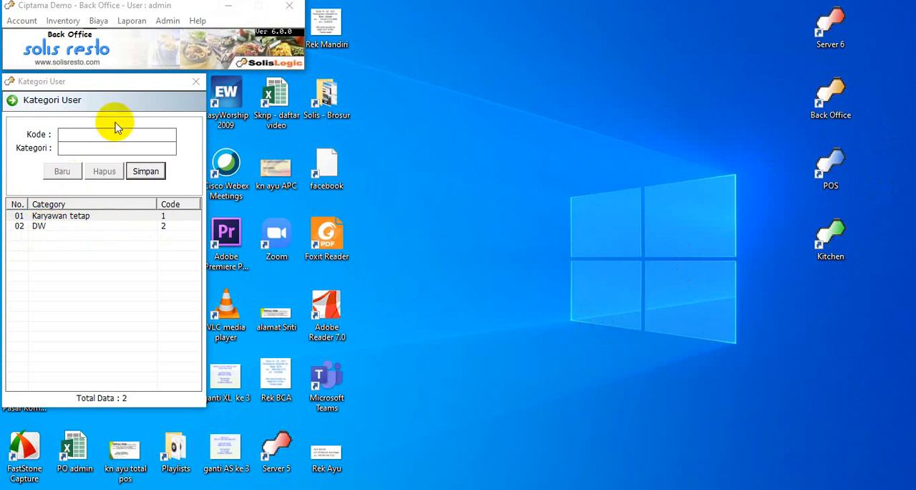
Close the Kategori User window and bring up the list of Pengaturan settings for administration.
left_click(194, 84)
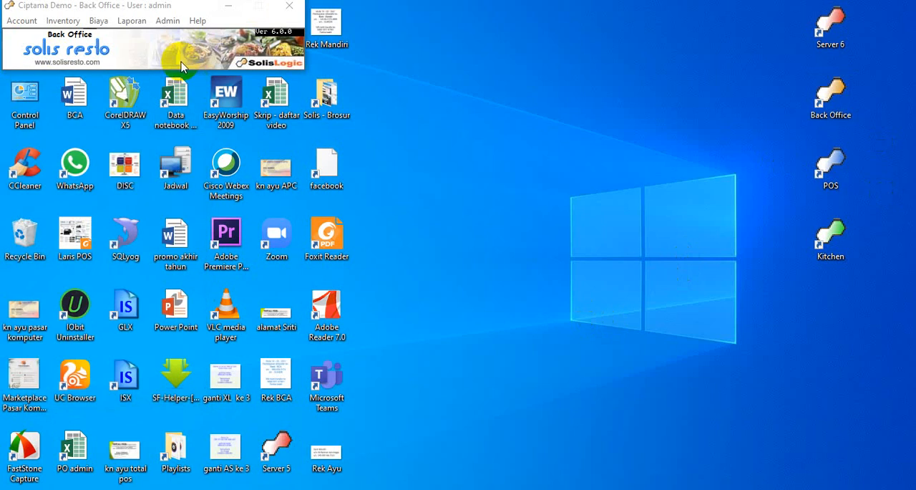
left_click(167, 21)
mouse_move(193, 38)
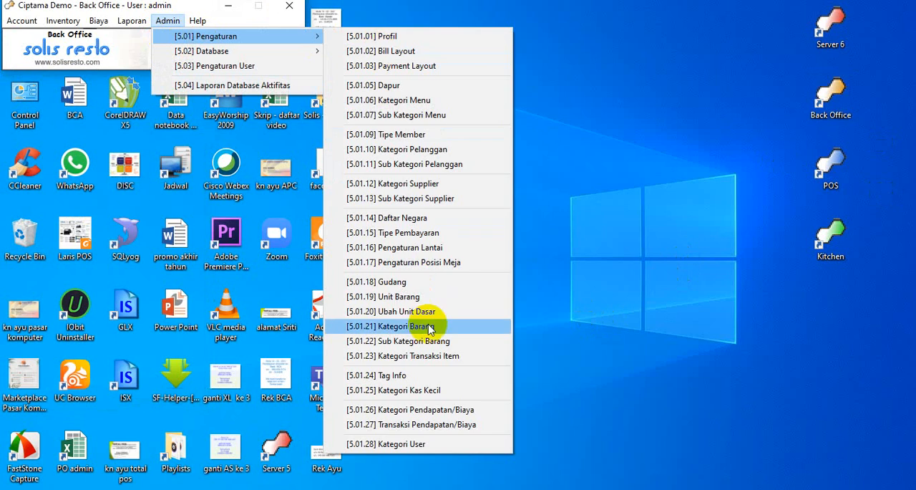